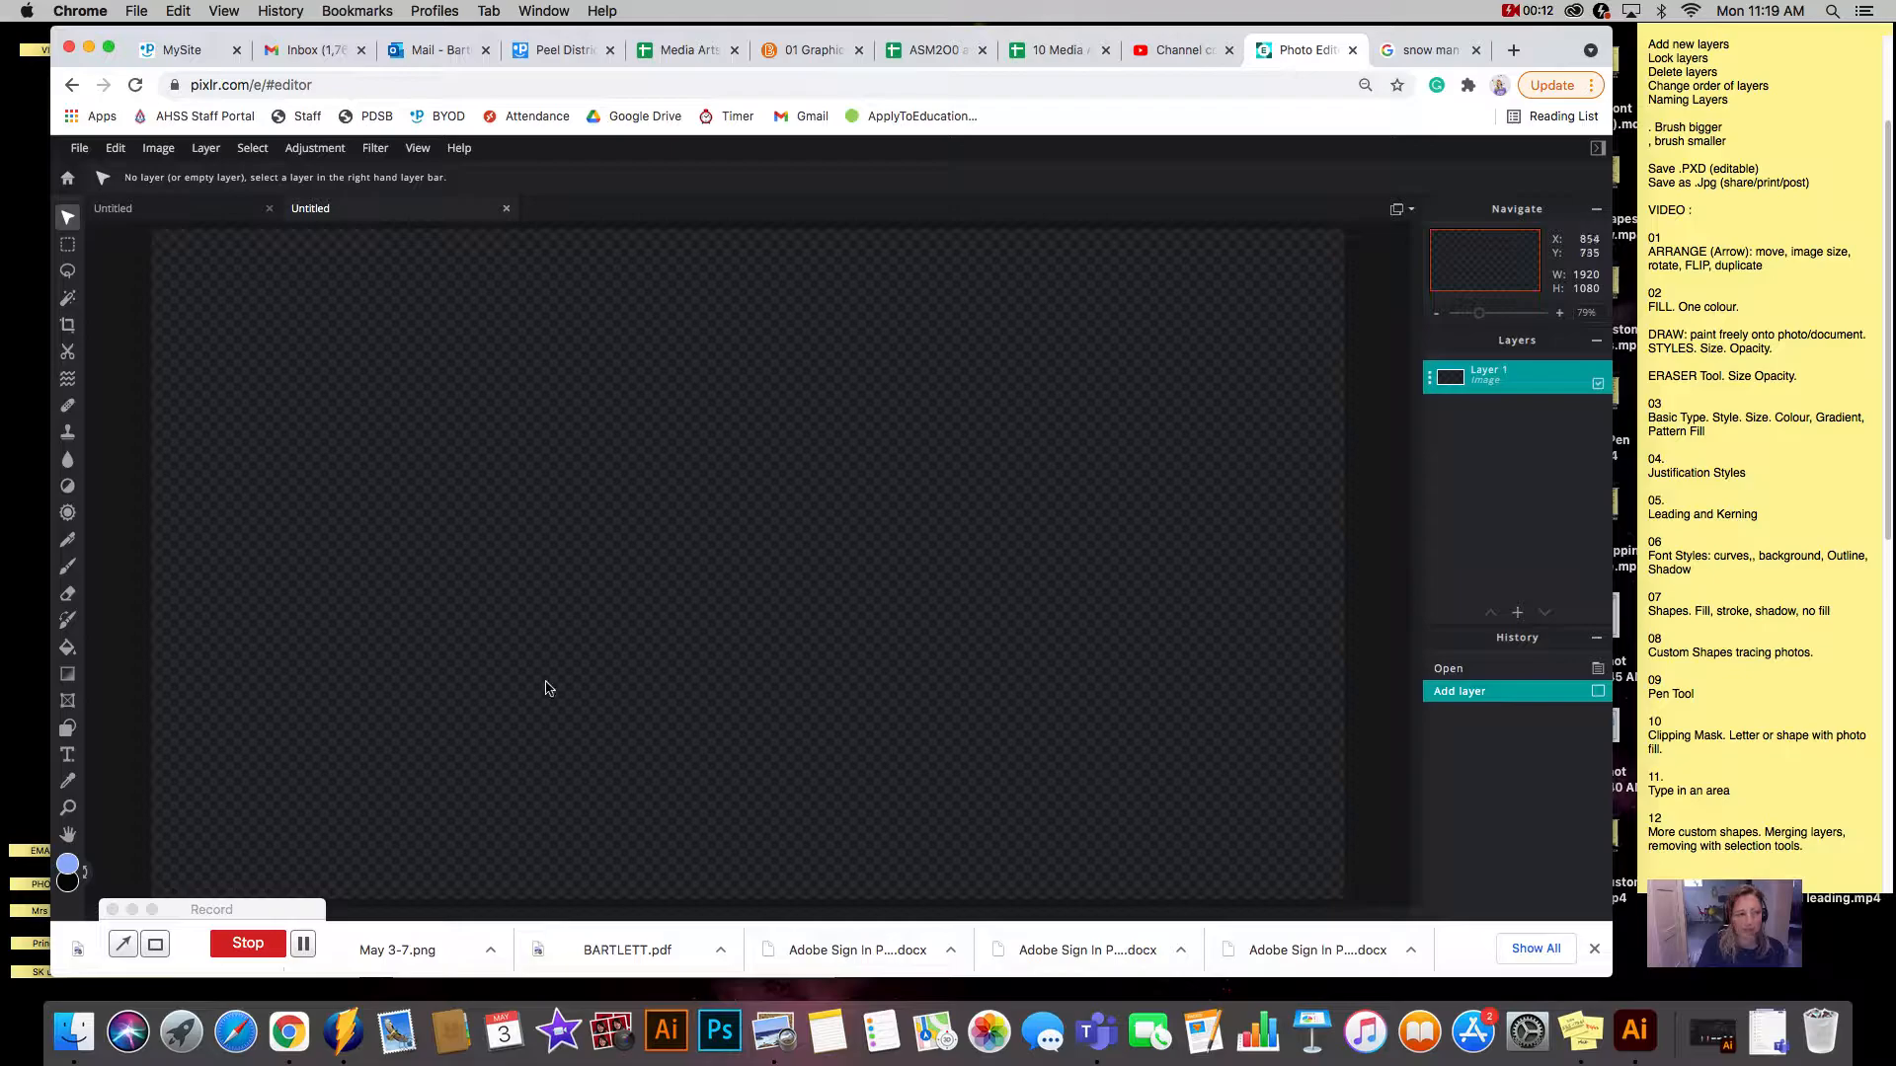
Fill the empty Layer 1 with the light blue foreground colour and dismiss the advertisement.
{"action": "left_click", "coordinate": [67, 648]}
{"action": "left_click", "coordinate": [275, 596]}
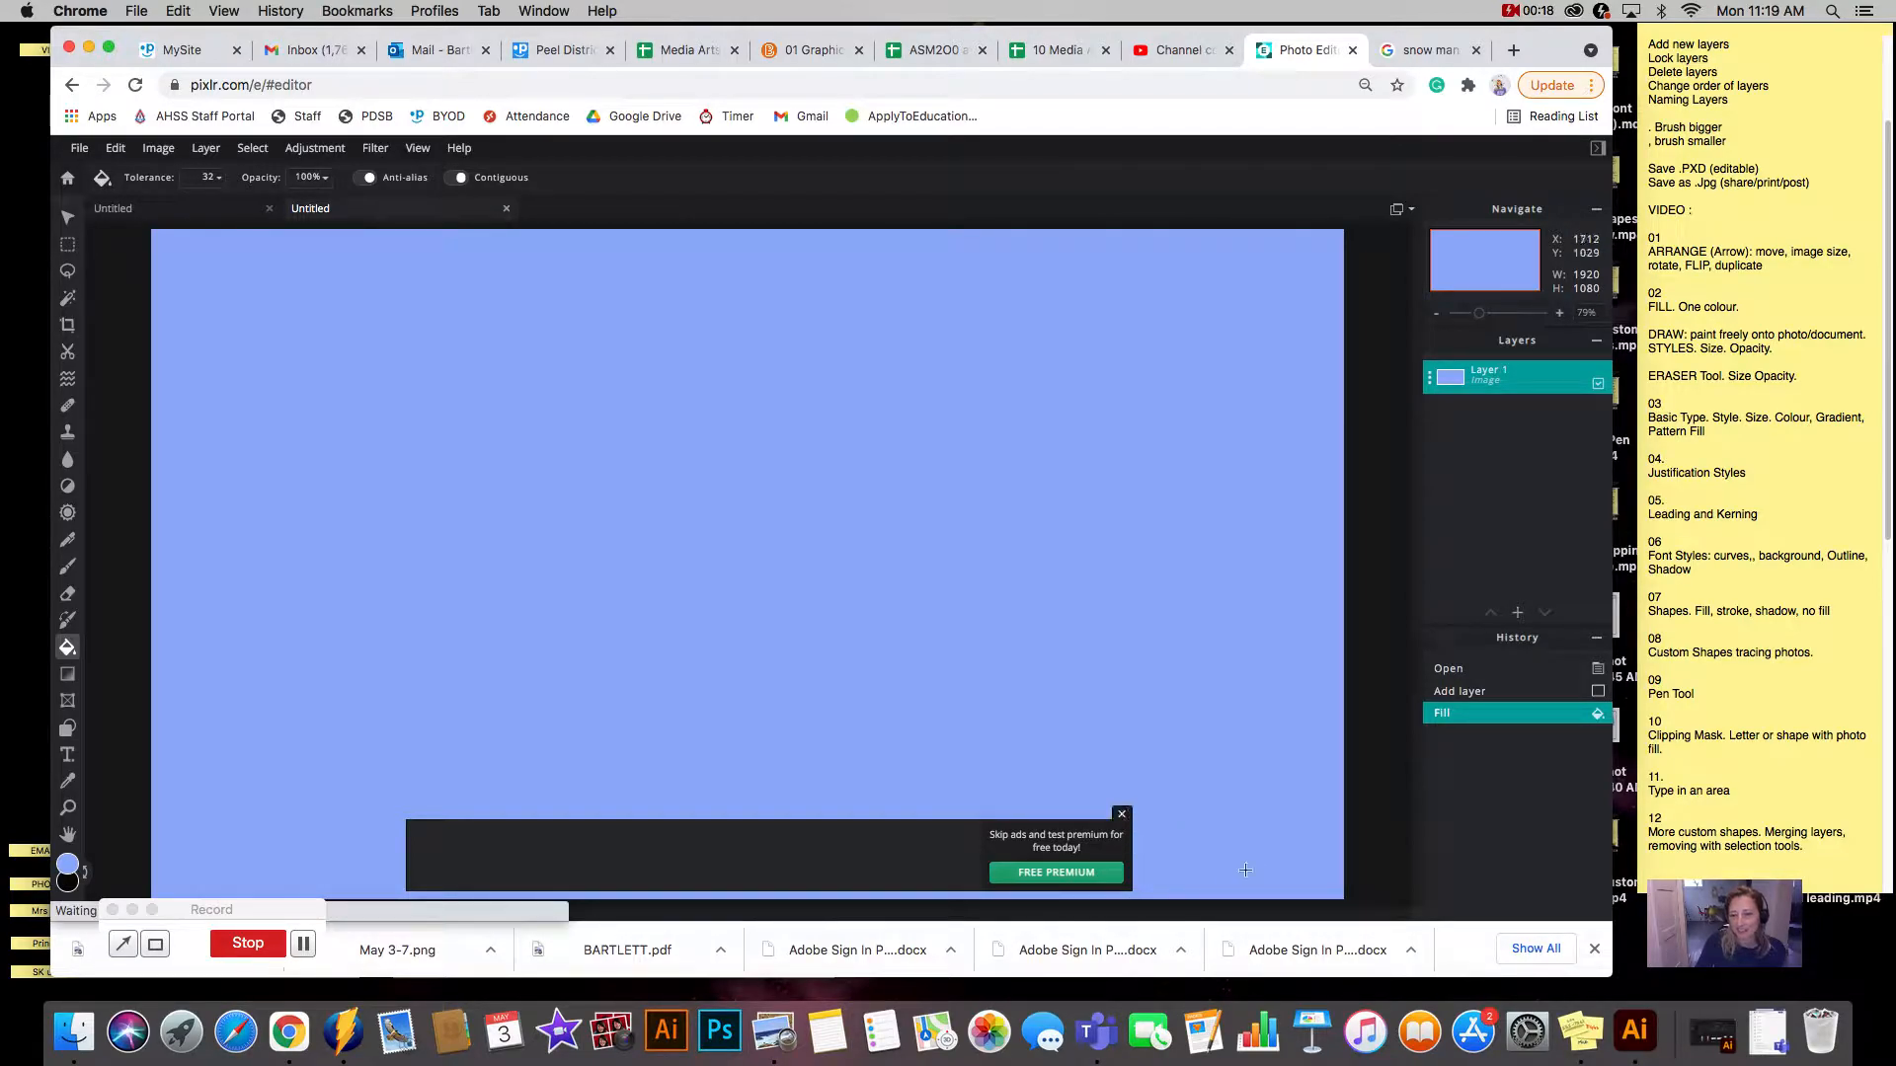
{"action": "left_click", "coordinate": [1122, 812]}
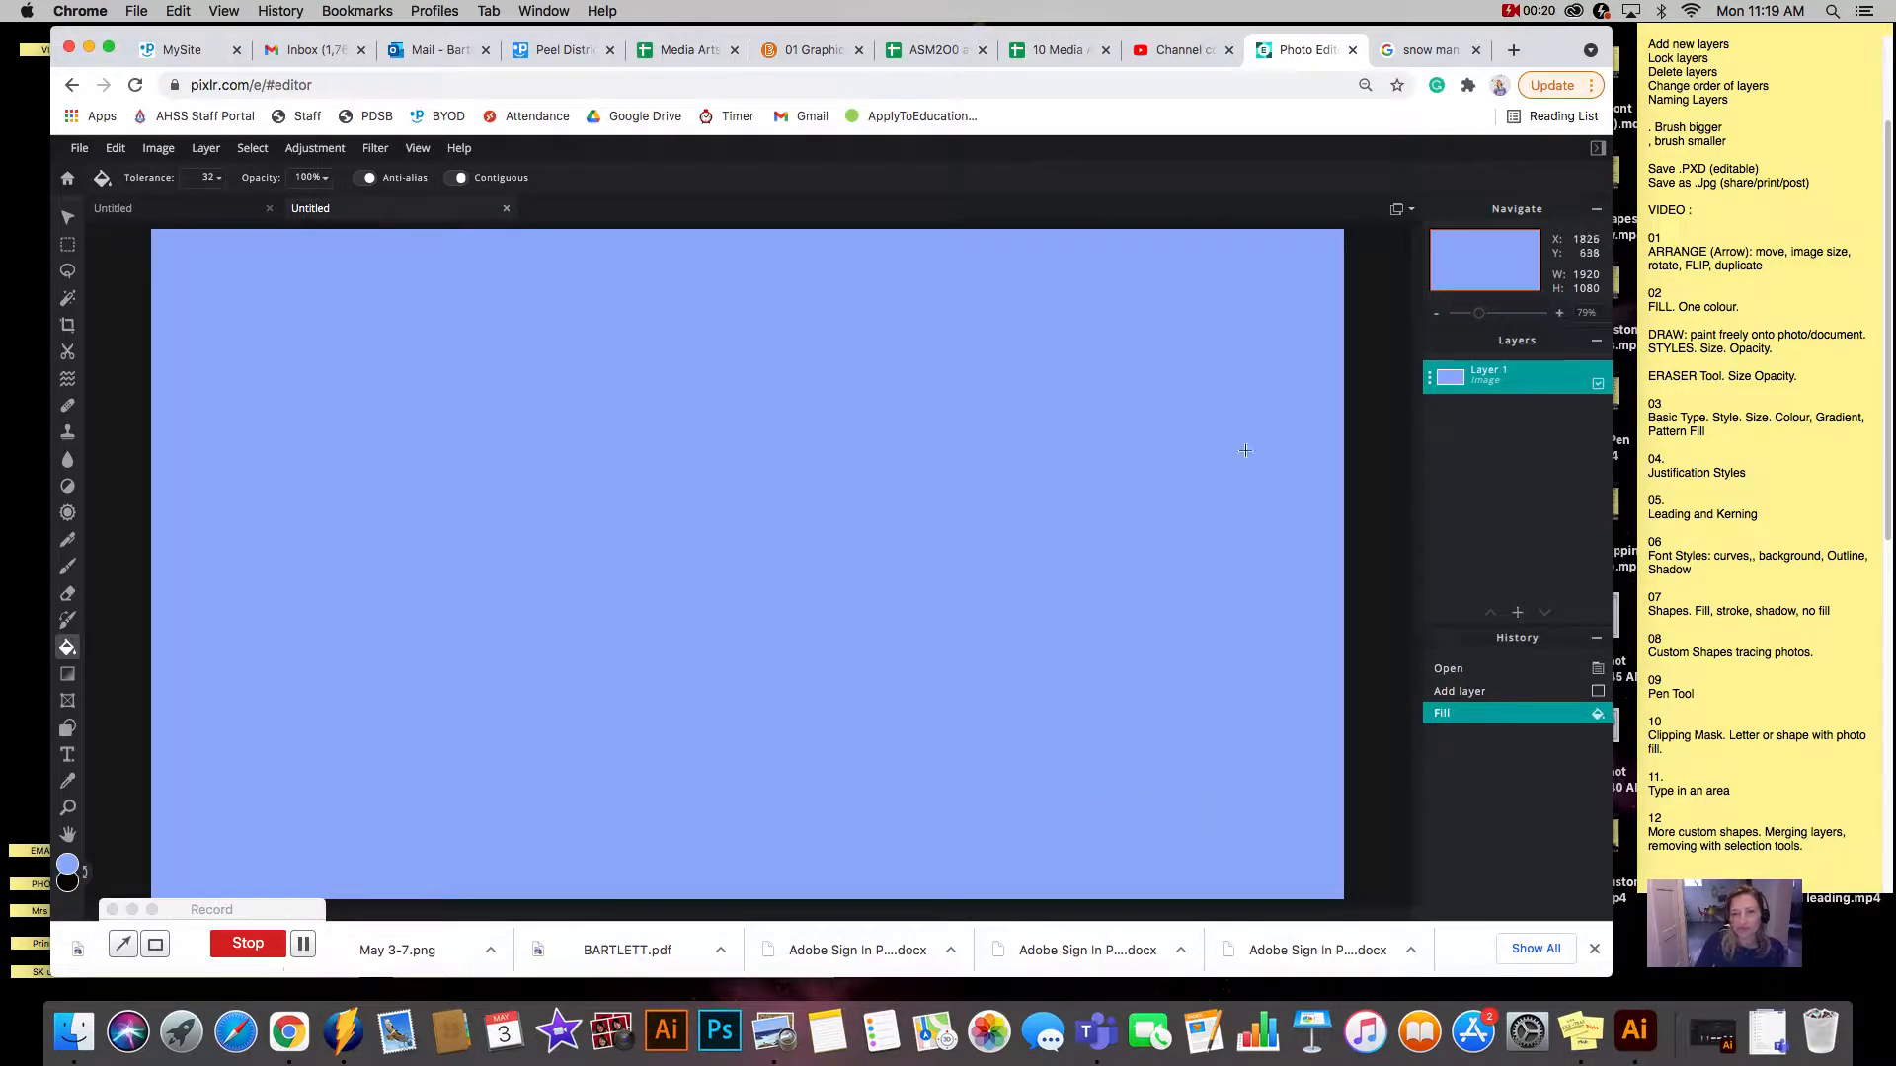
Copy the large snowman silhouette preview from the Google Images results and paste it into the blue Pixlr document.
{"action": "left_click", "coordinate": [1422, 50]}
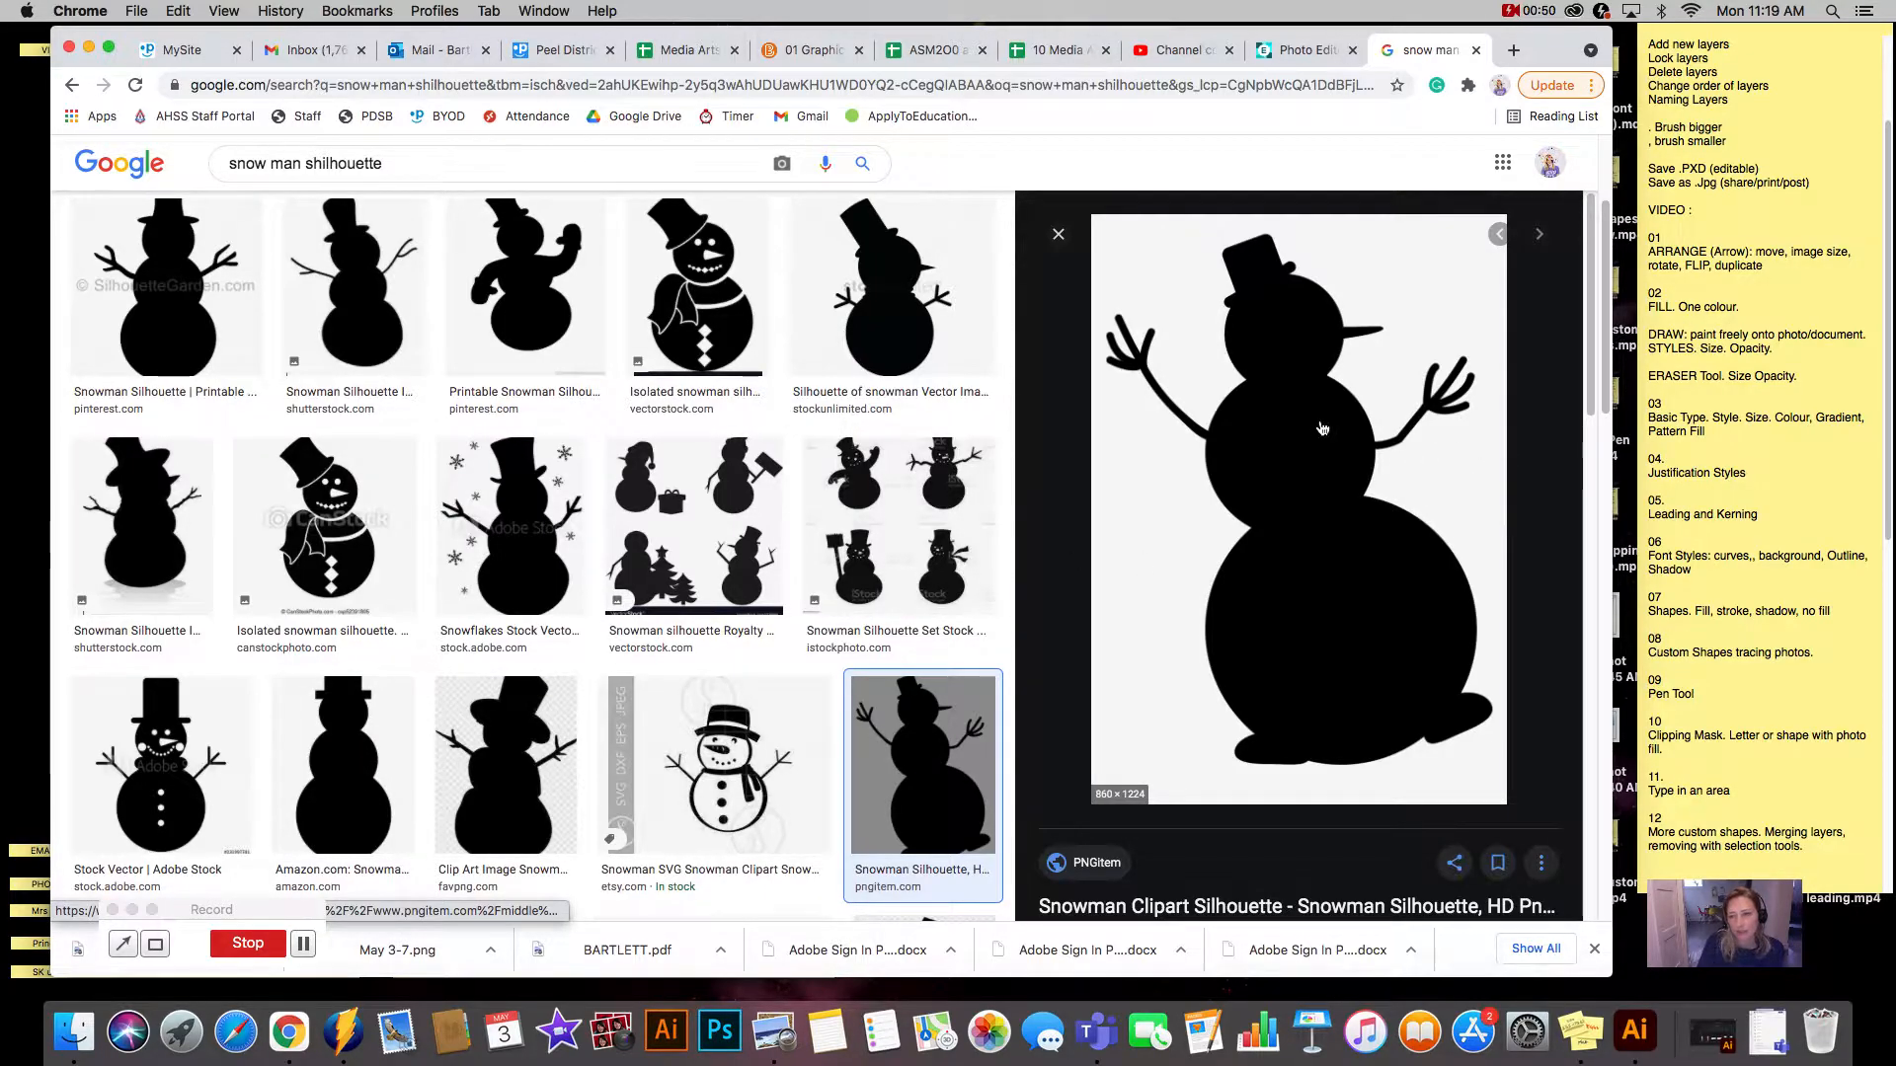
{"action": "right_click", "coordinate": [1294, 409]}
{"action": "left_click", "coordinate": [1361, 603]}
{"action": "left_click", "coordinate": [1305, 49]}
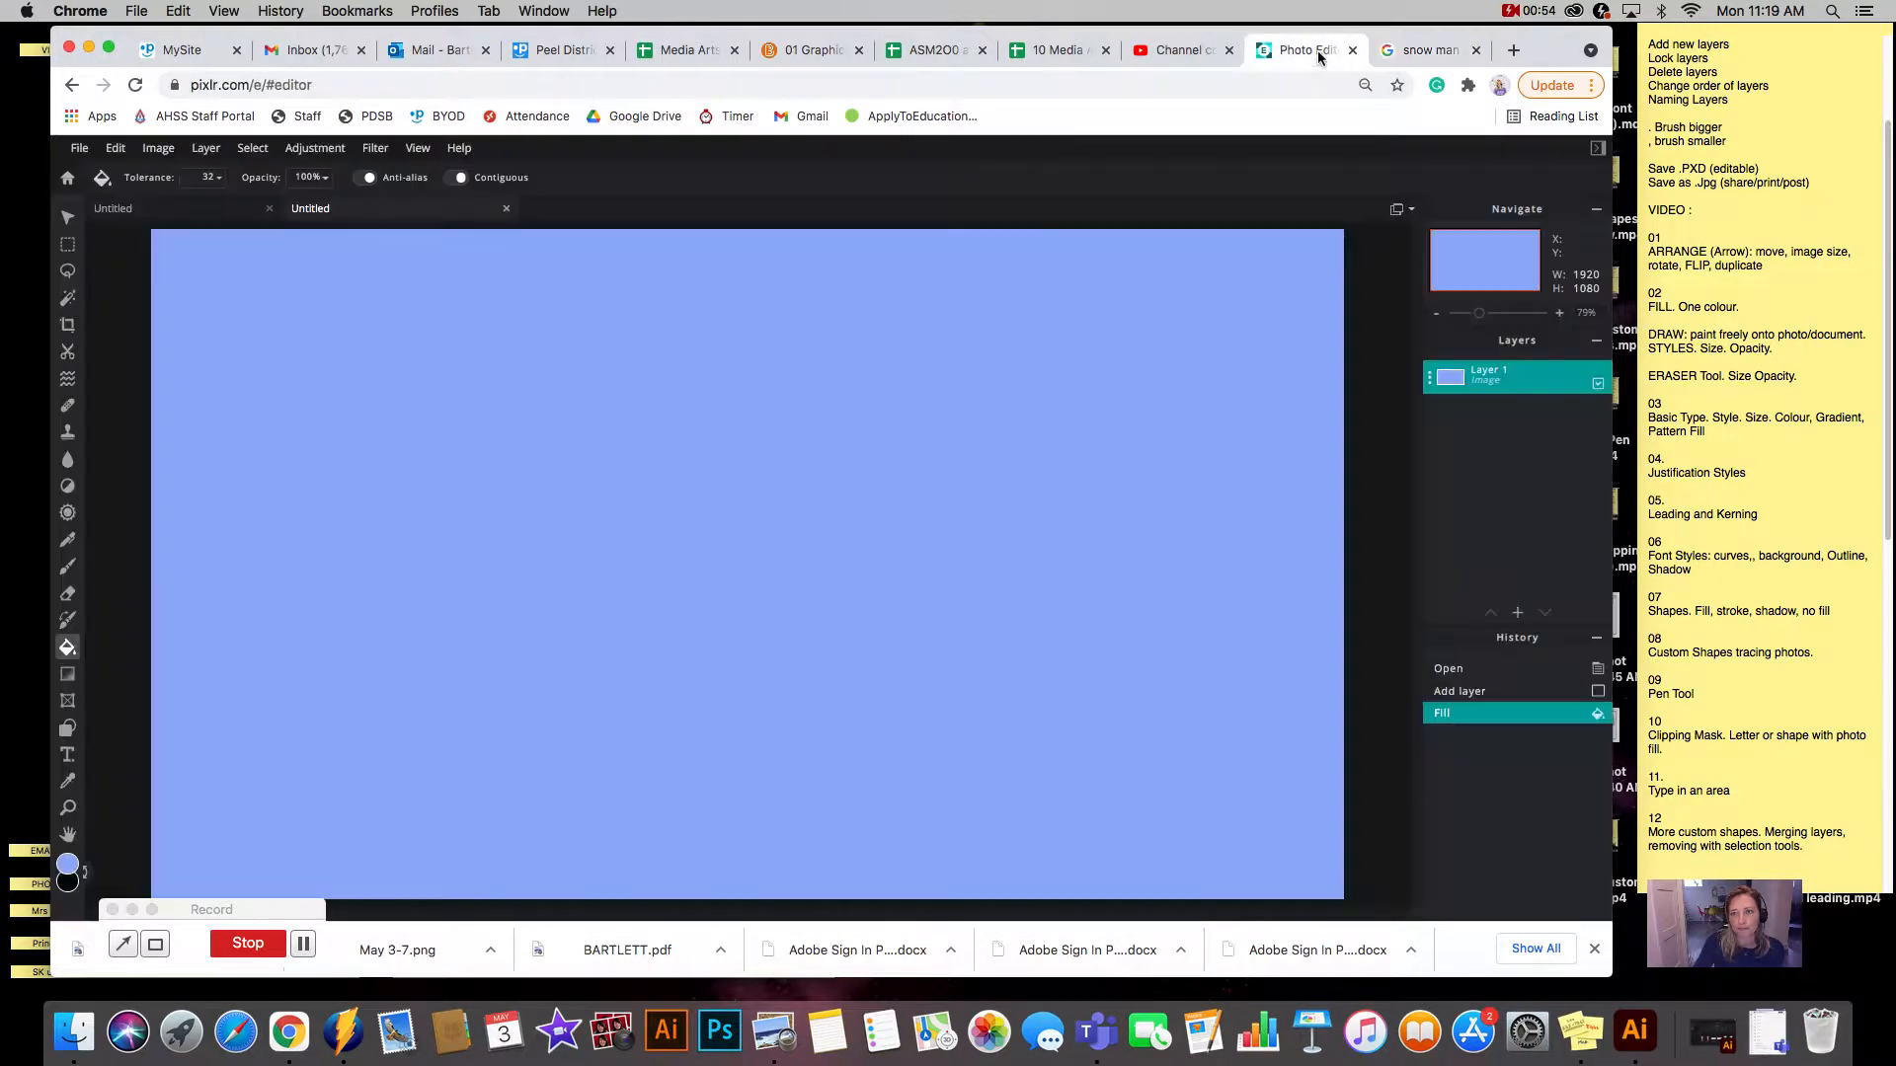
{"action": "key", "text": "super+v"}
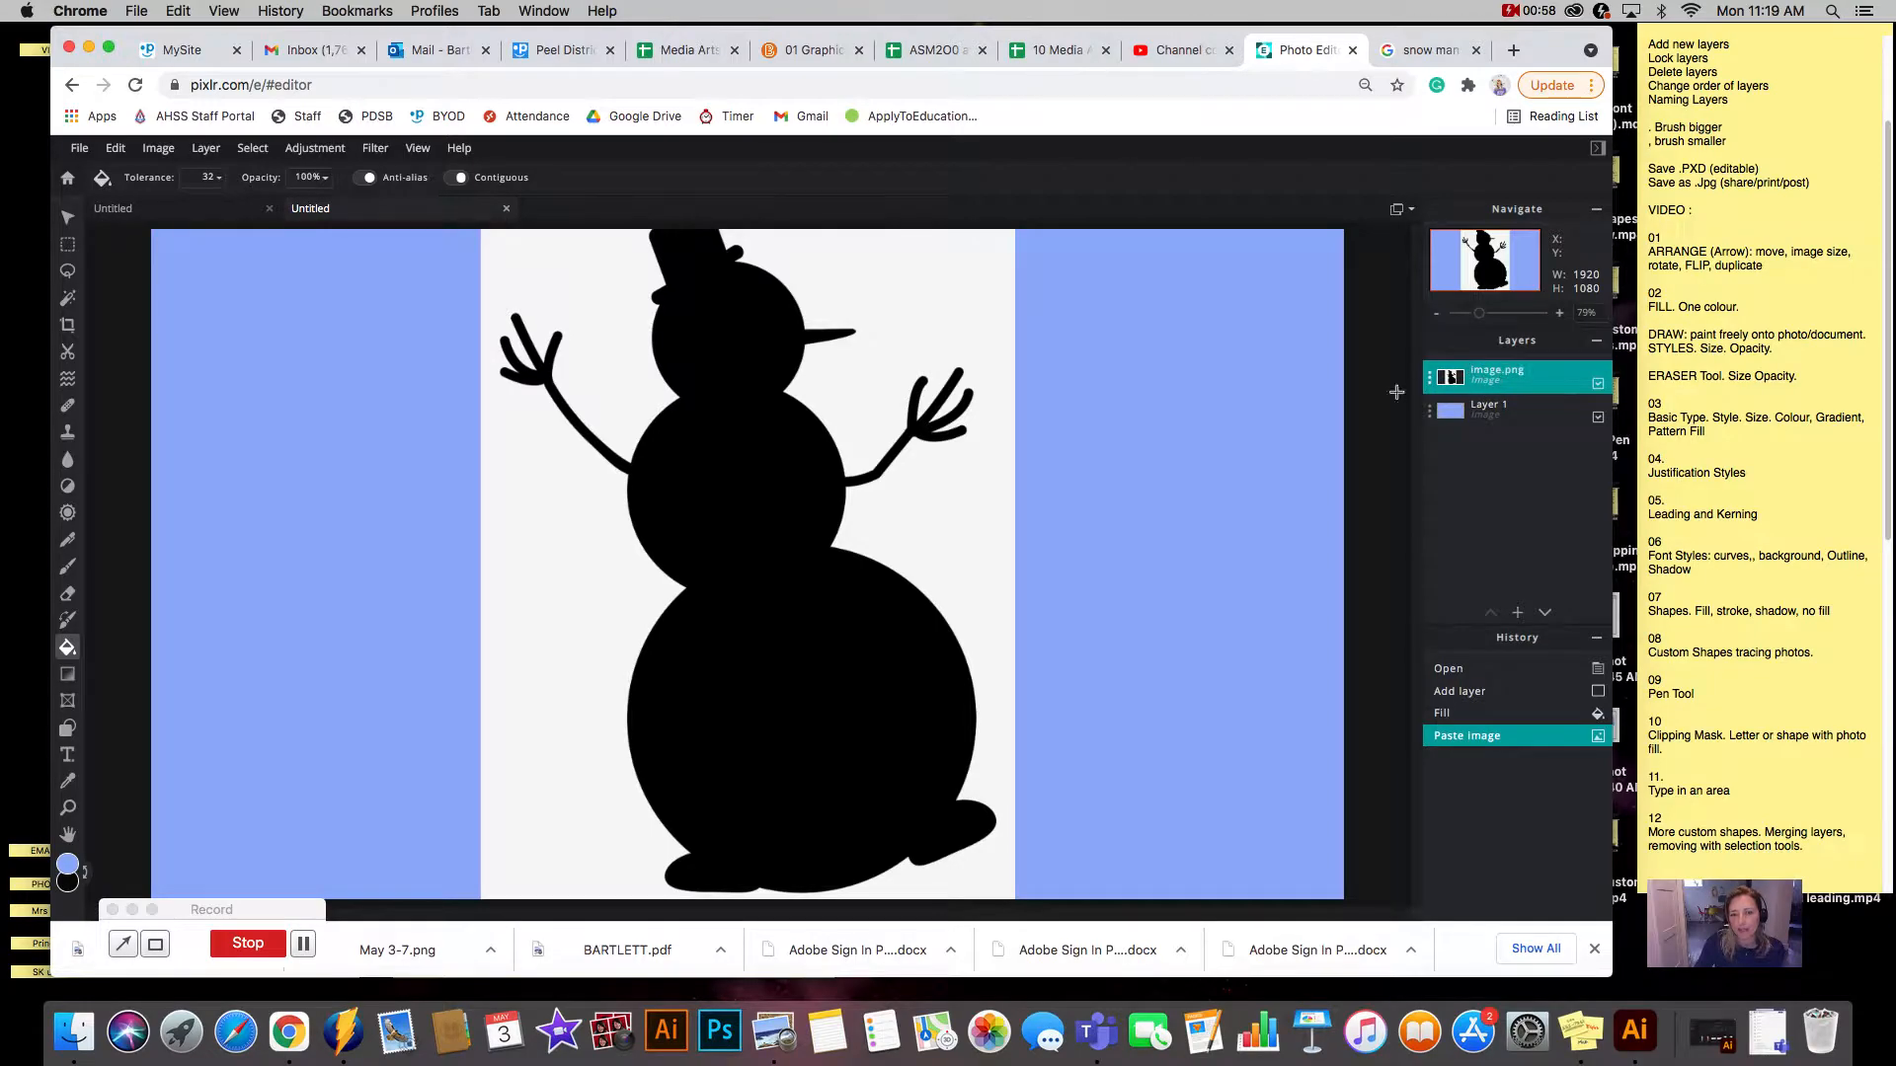
Shrink the pasted snowman image to about 713 × 1015 px and position it so the whole figure fits inside the canvas.
{"action": "left_click", "coordinate": [67, 217]}
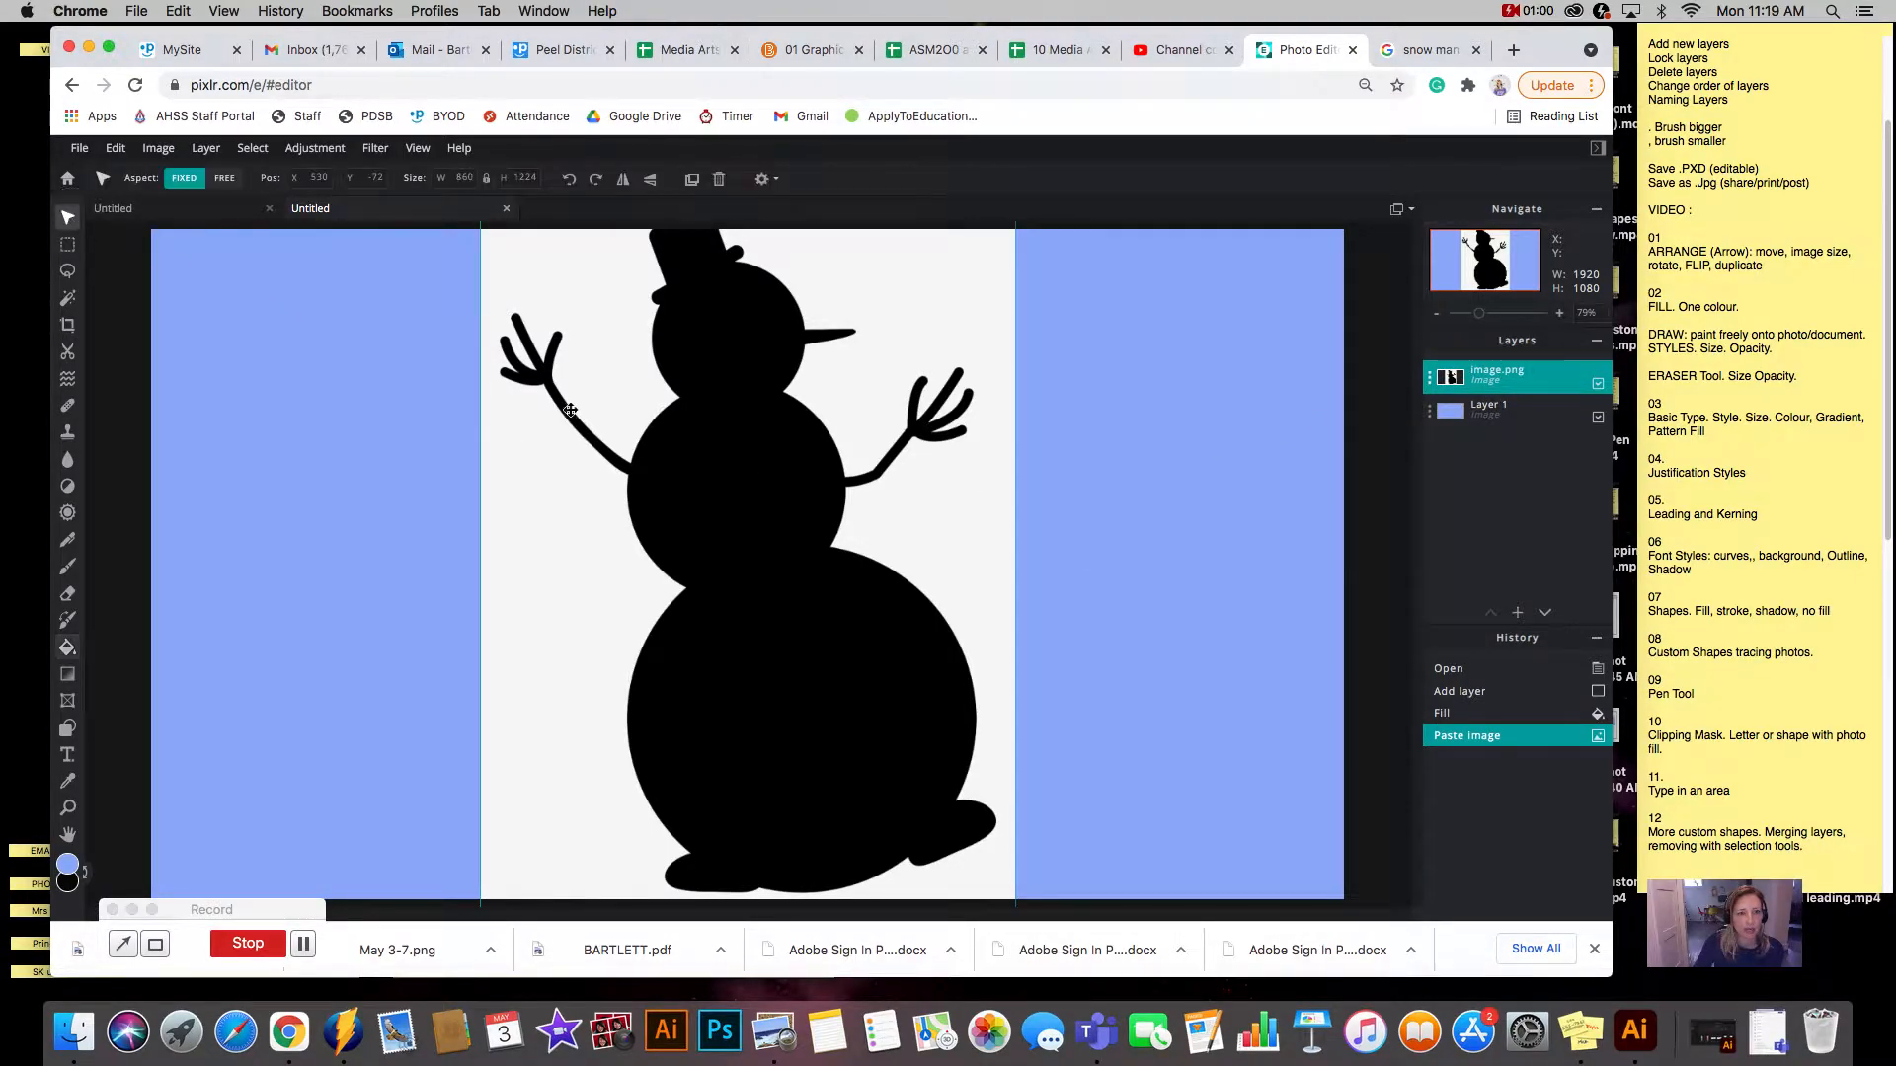
{"action": "left_click_drag", "start_coordinate": [509, 297], "coordinate": [507, 368]}
{"action": "left_click_drag", "start_coordinate": [480, 259], "coordinate": [590, 410]}
{"action": "left_click_drag", "start_coordinate": [765, 563], "coordinate": [689, 408]}
{"action": "left_click_drag", "start_coordinate": [939, 858], "coordinate": [956, 882]}
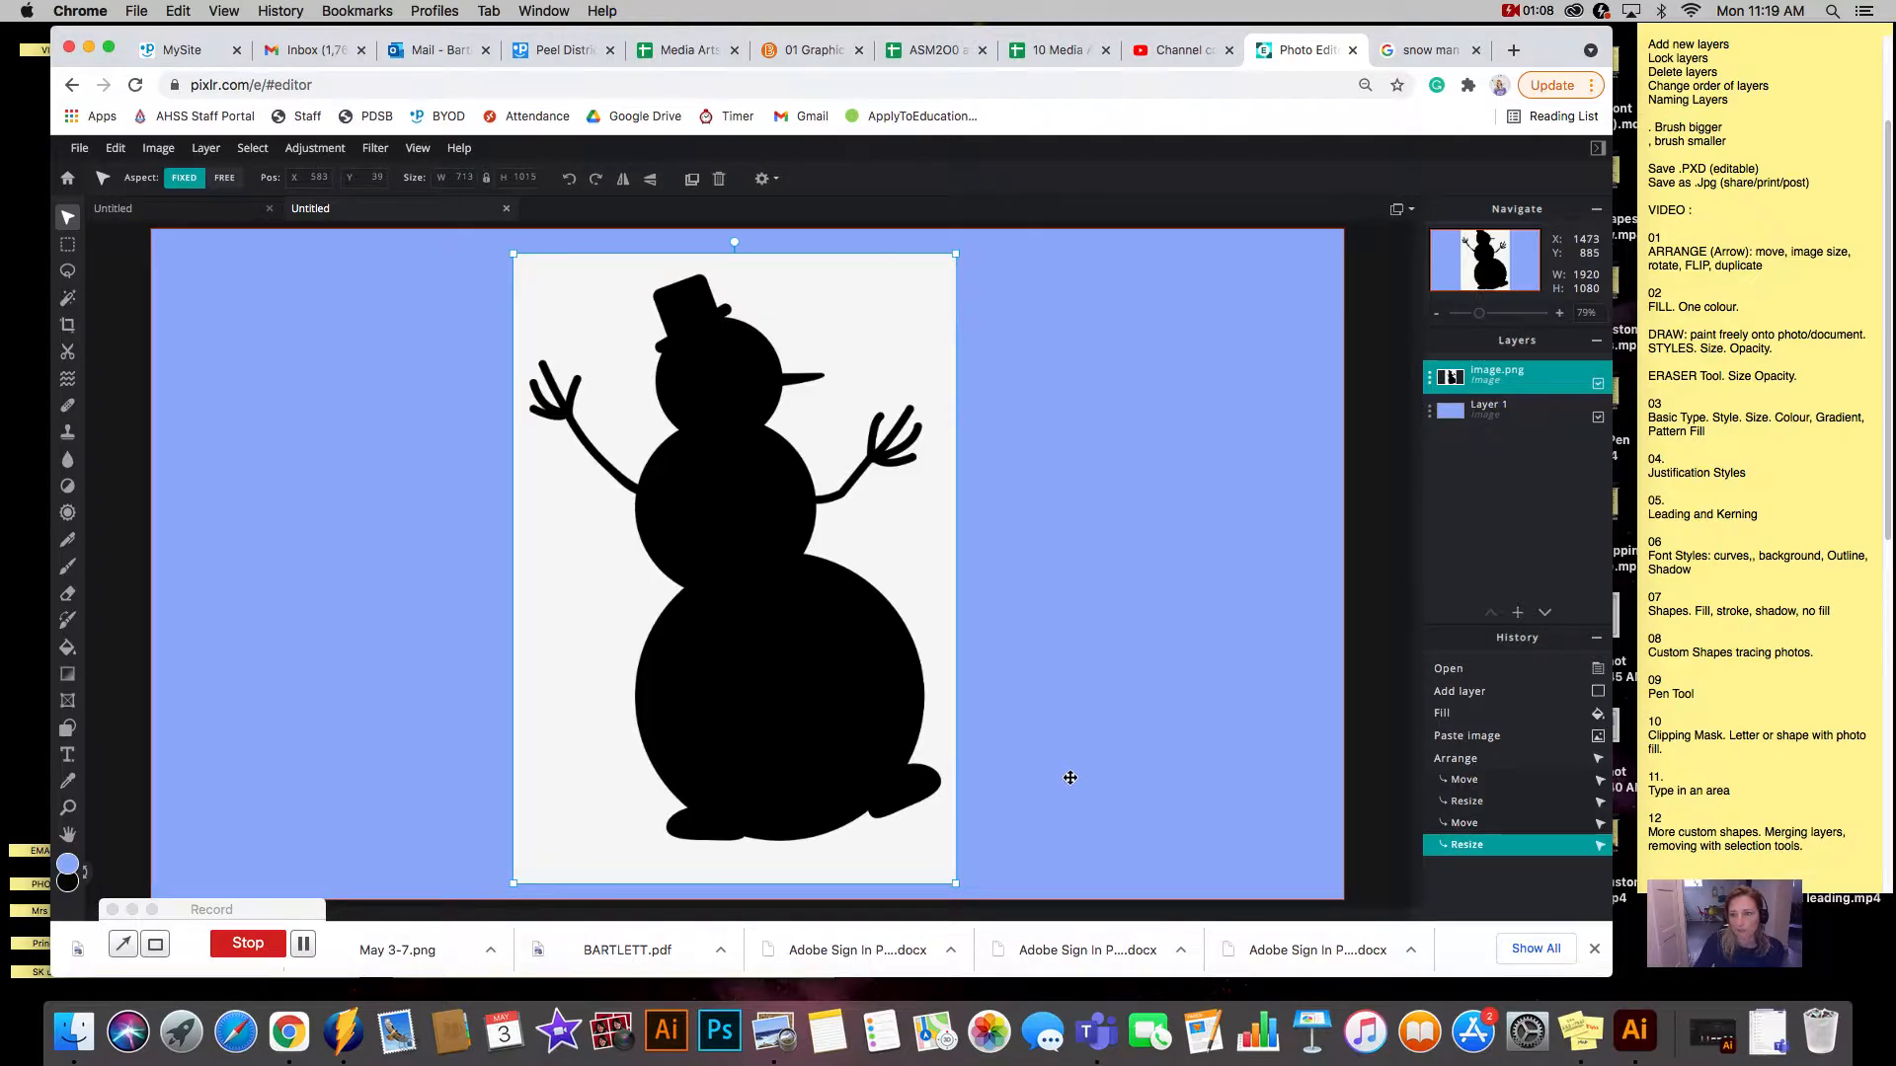
Add a text layer and narrow its text box from both sides to match the width of the snowman image.
{"action": "left_click", "coordinate": [1518, 612]}
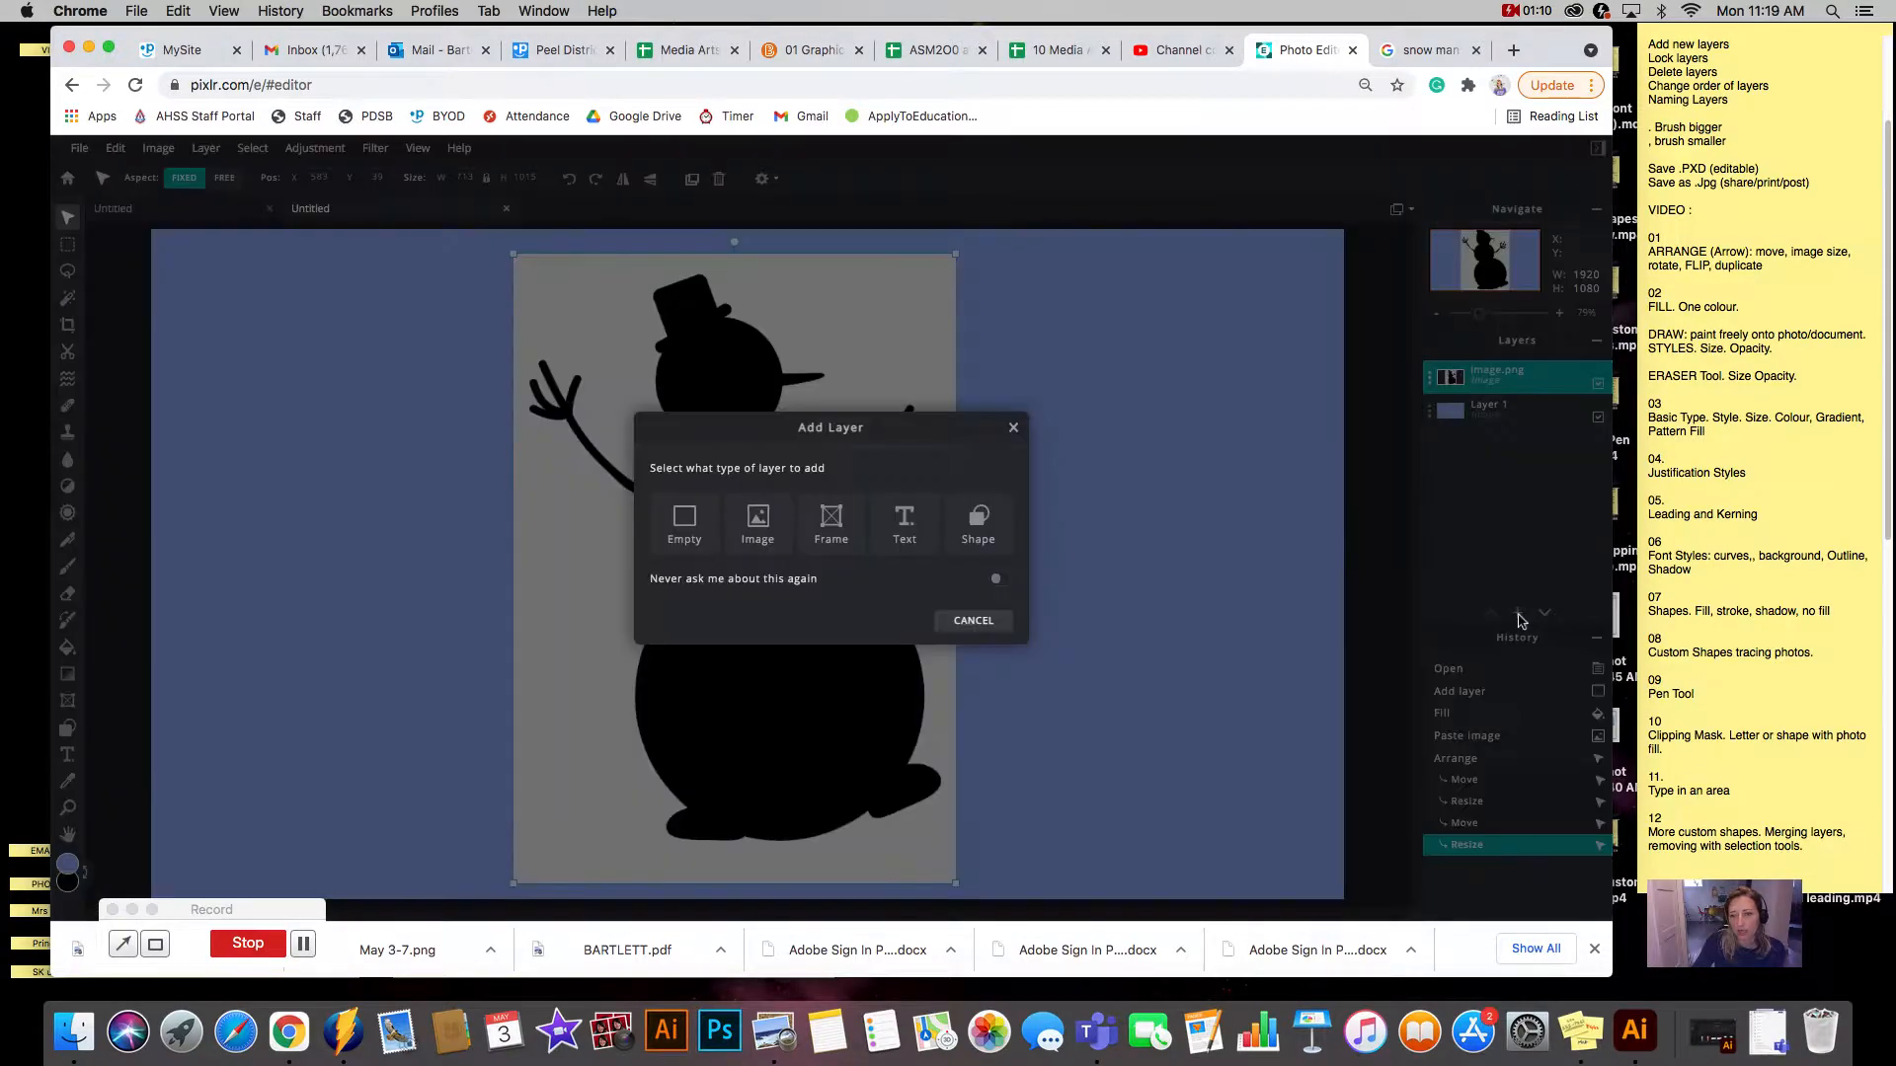
{"action": "left_click", "coordinate": [904, 521]}
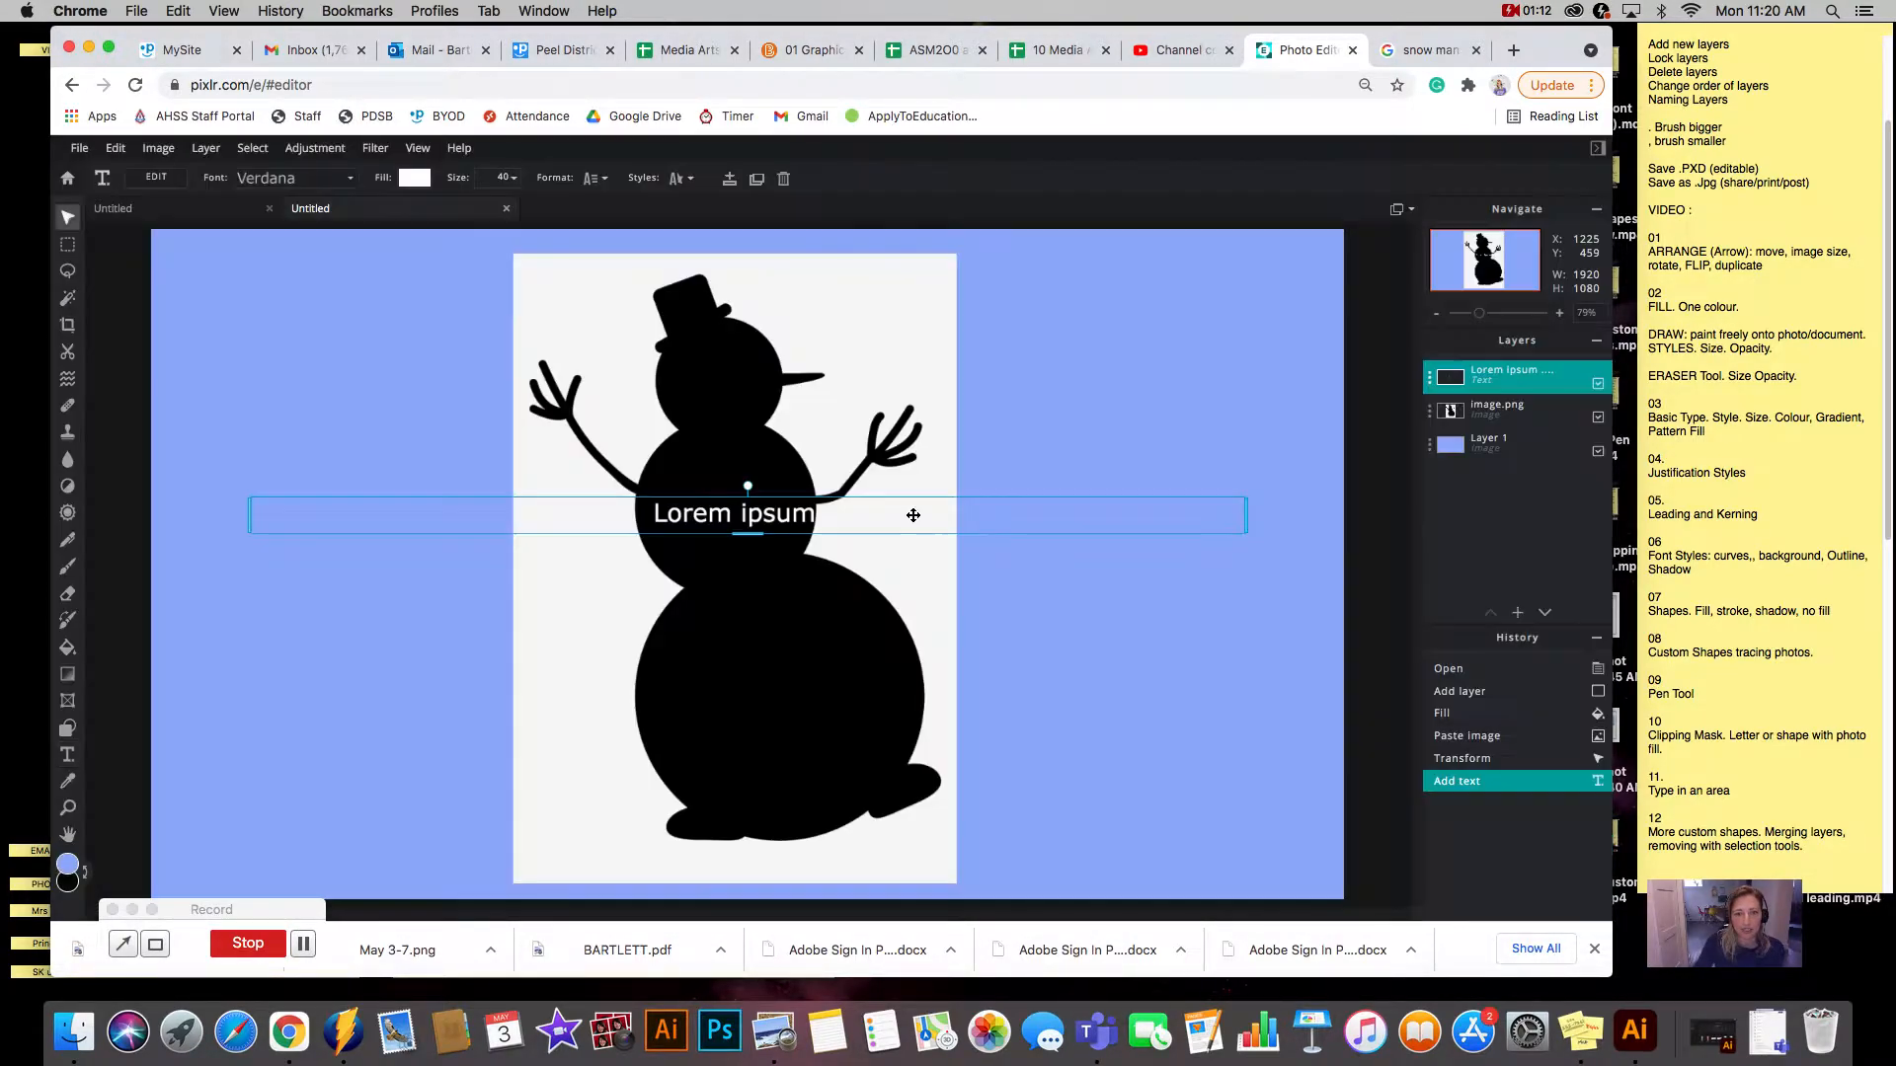
{"action": "left_click_drag", "start_coordinate": [255, 515], "coordinate": [536, 530]}
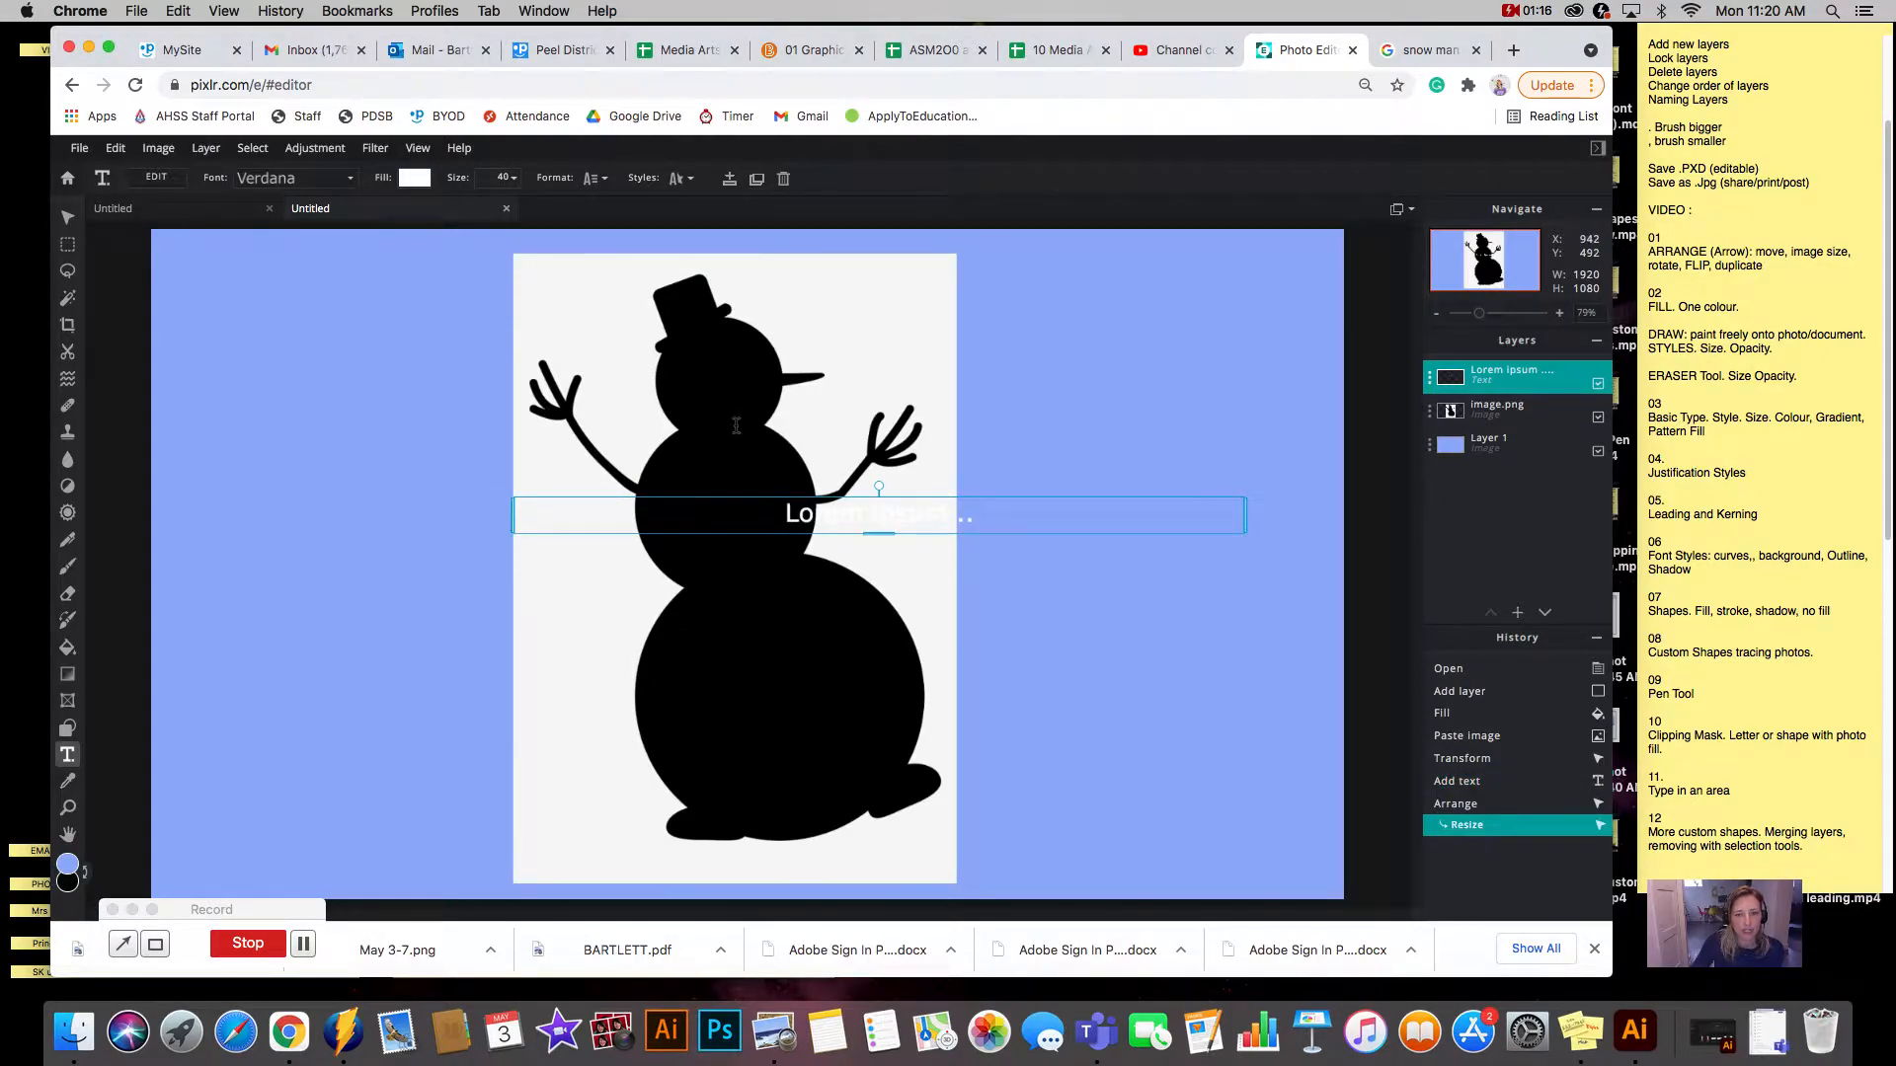
{"action": "left_click_drag", "start_coordinate": [1246, 515], "coordinate": [958, 516]}
Replace the placeholder text with "snow snow snow" and paste copies of it until two lines of the box are filled.
{"action": "double_click", "coordinate": [791, 518]}
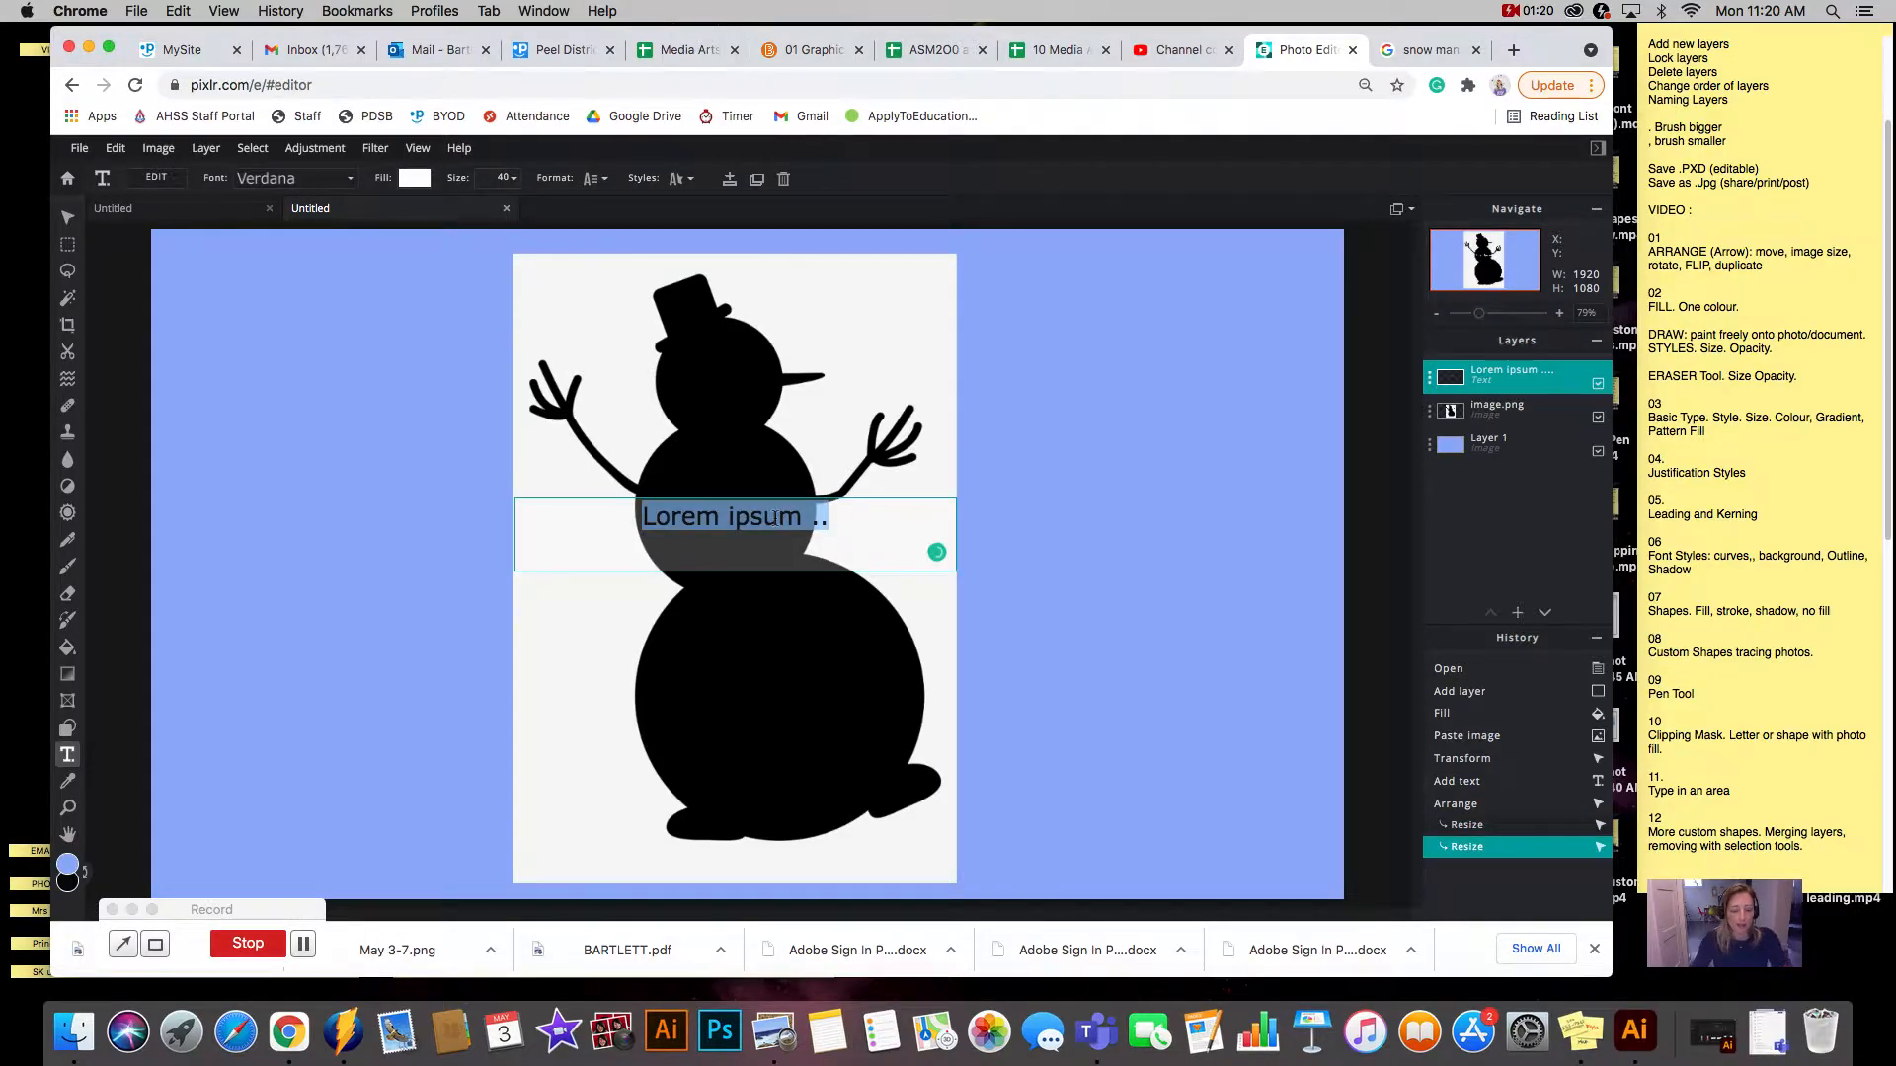
{"action": "type", "text": "snow snow"}
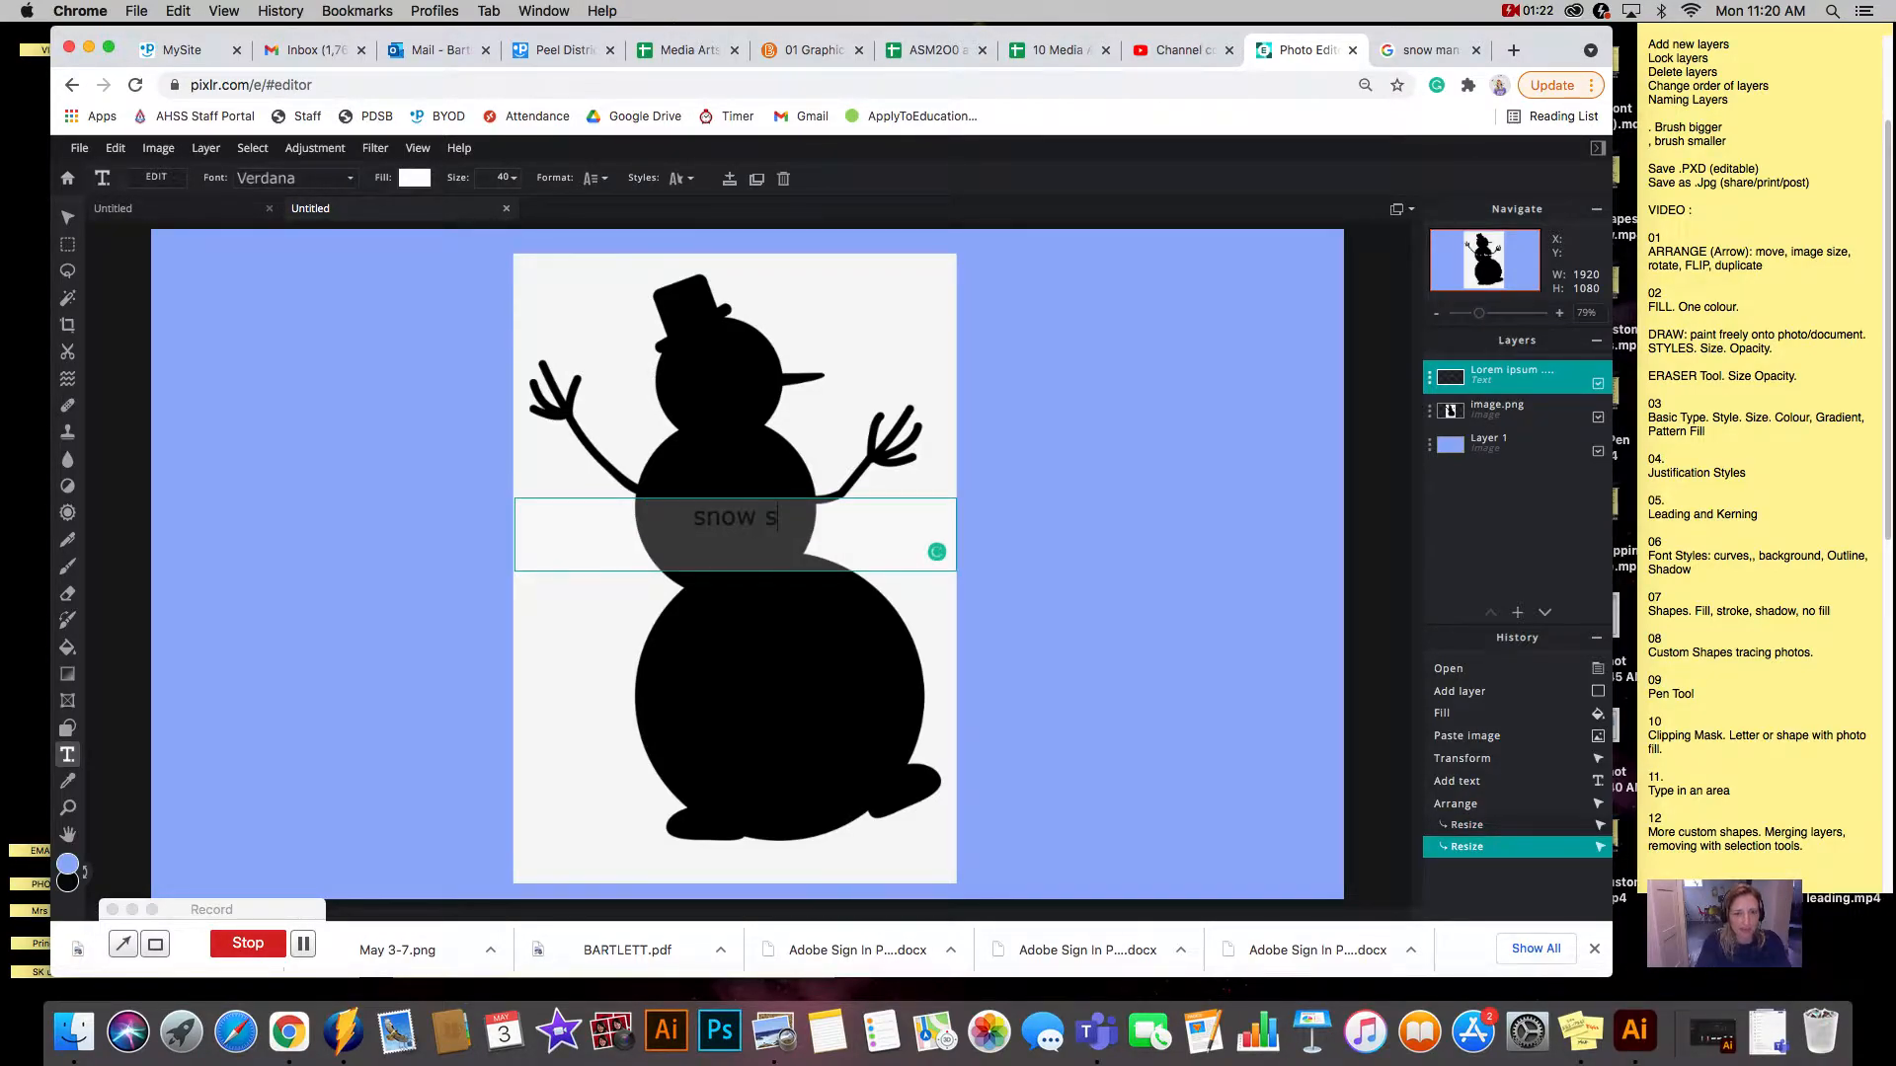
{"action": "type", "text": " snow sno"}
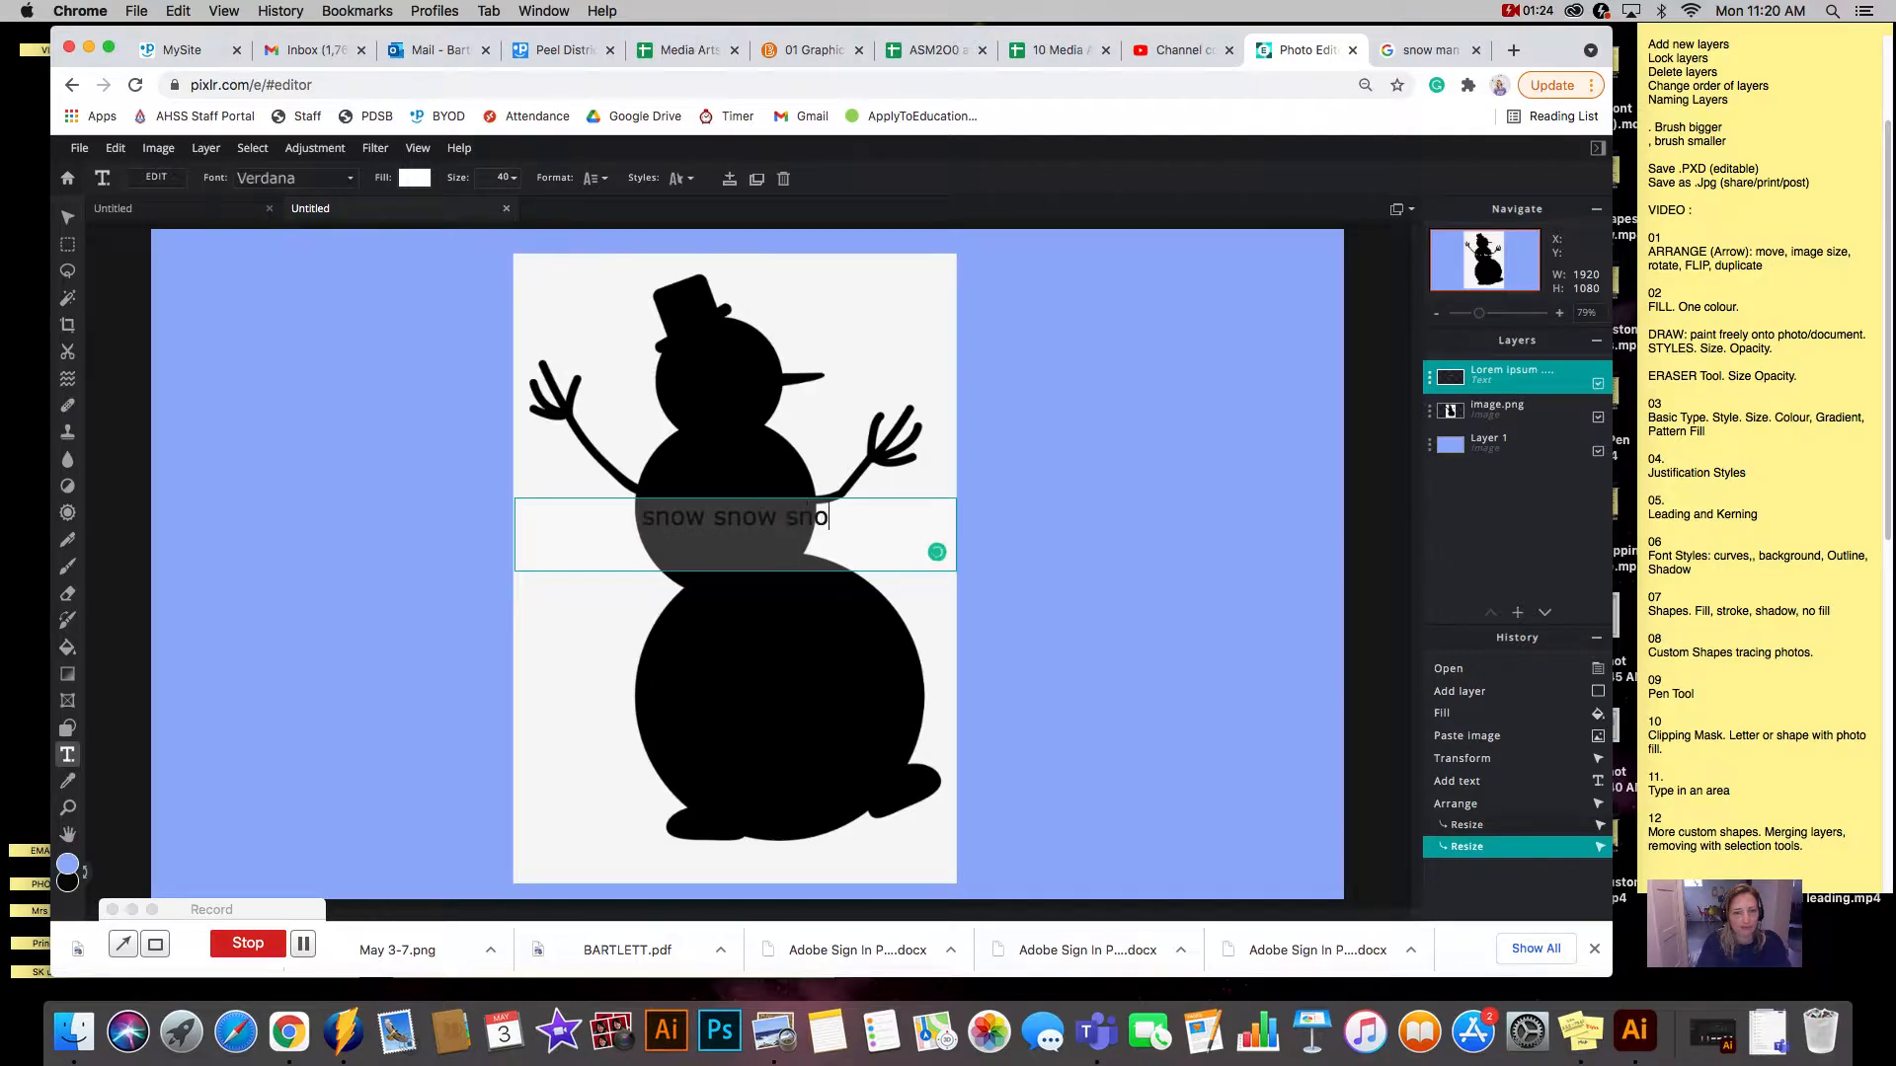
{"action": "left_click_drag", "start_coordinate": [840, 518], "coordinate": [605, 516]}
{"action": "key", "text": "super+c"}
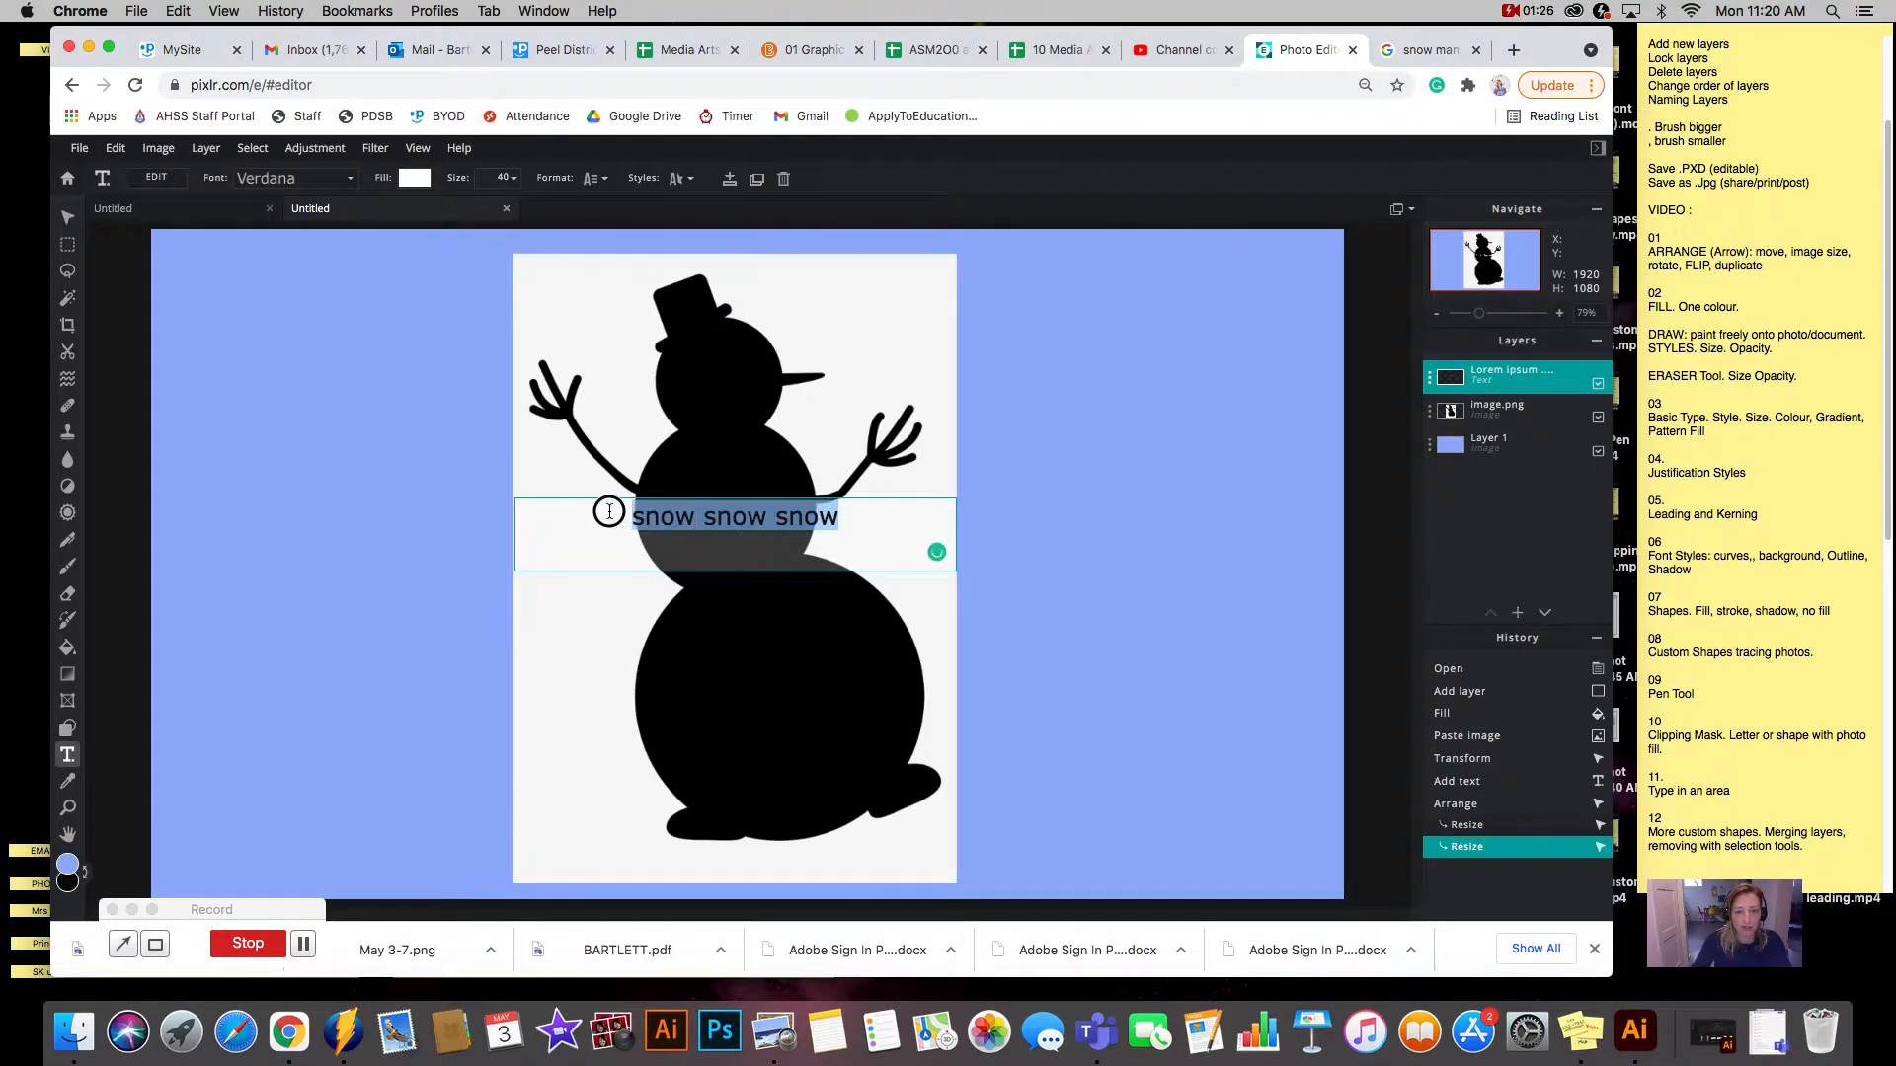
{"action": "left_click", "coordinate": [850, 522]}
{"action": "key", "text": "super+v"}
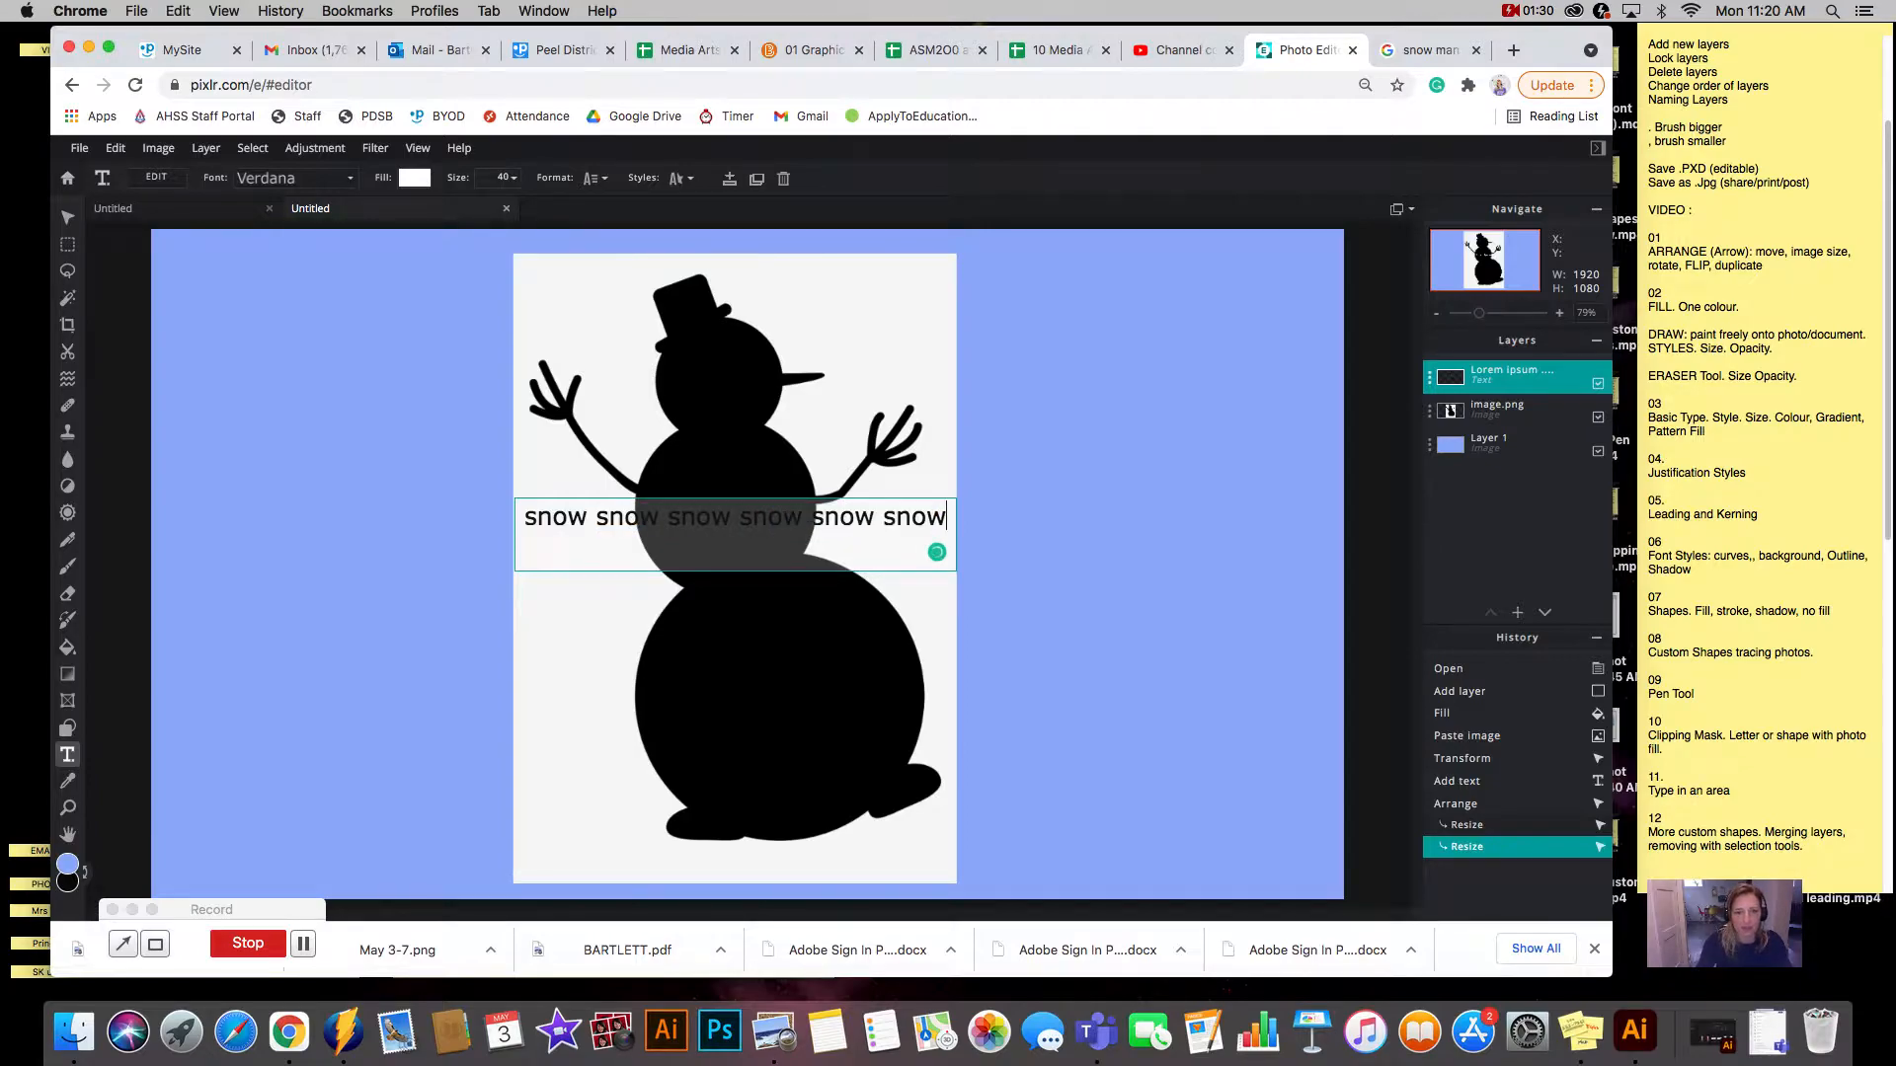
{"action": "key", "text": "super+v"}
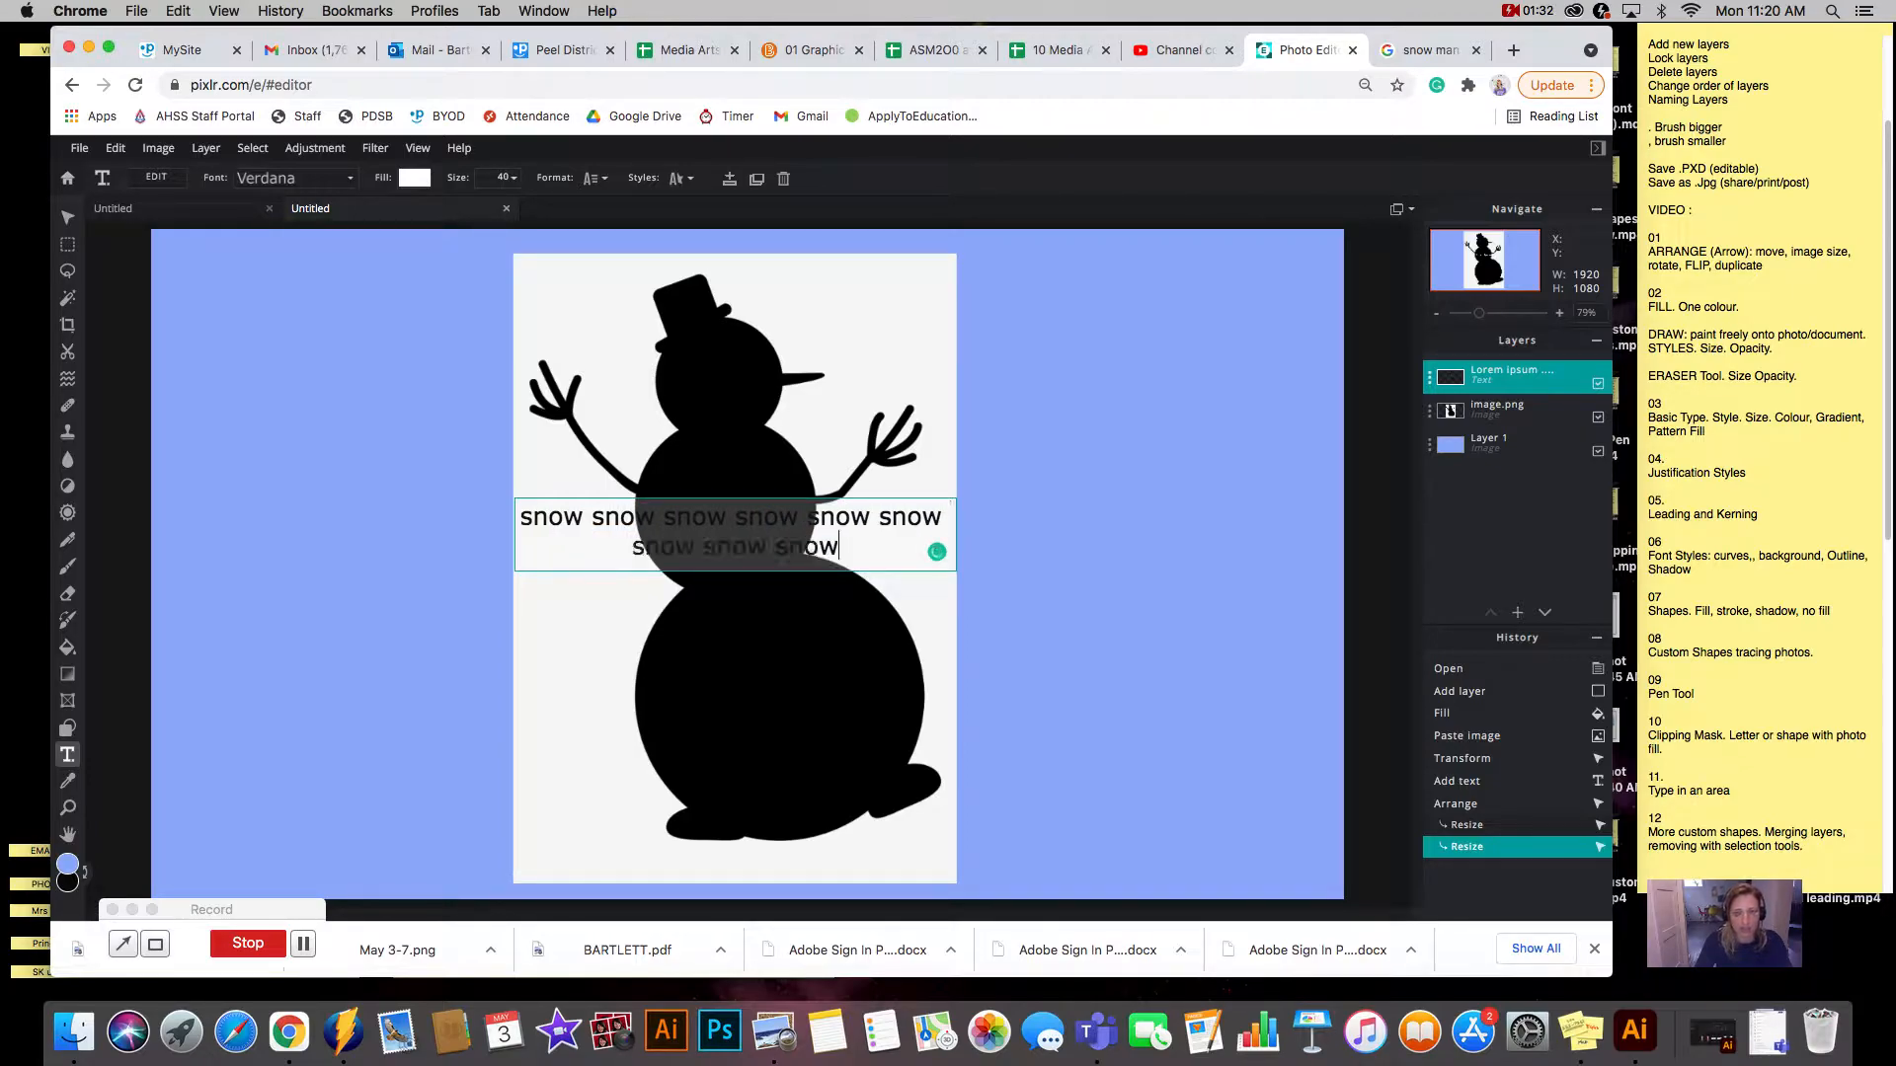
{"action": "key", "text": "super+space"}
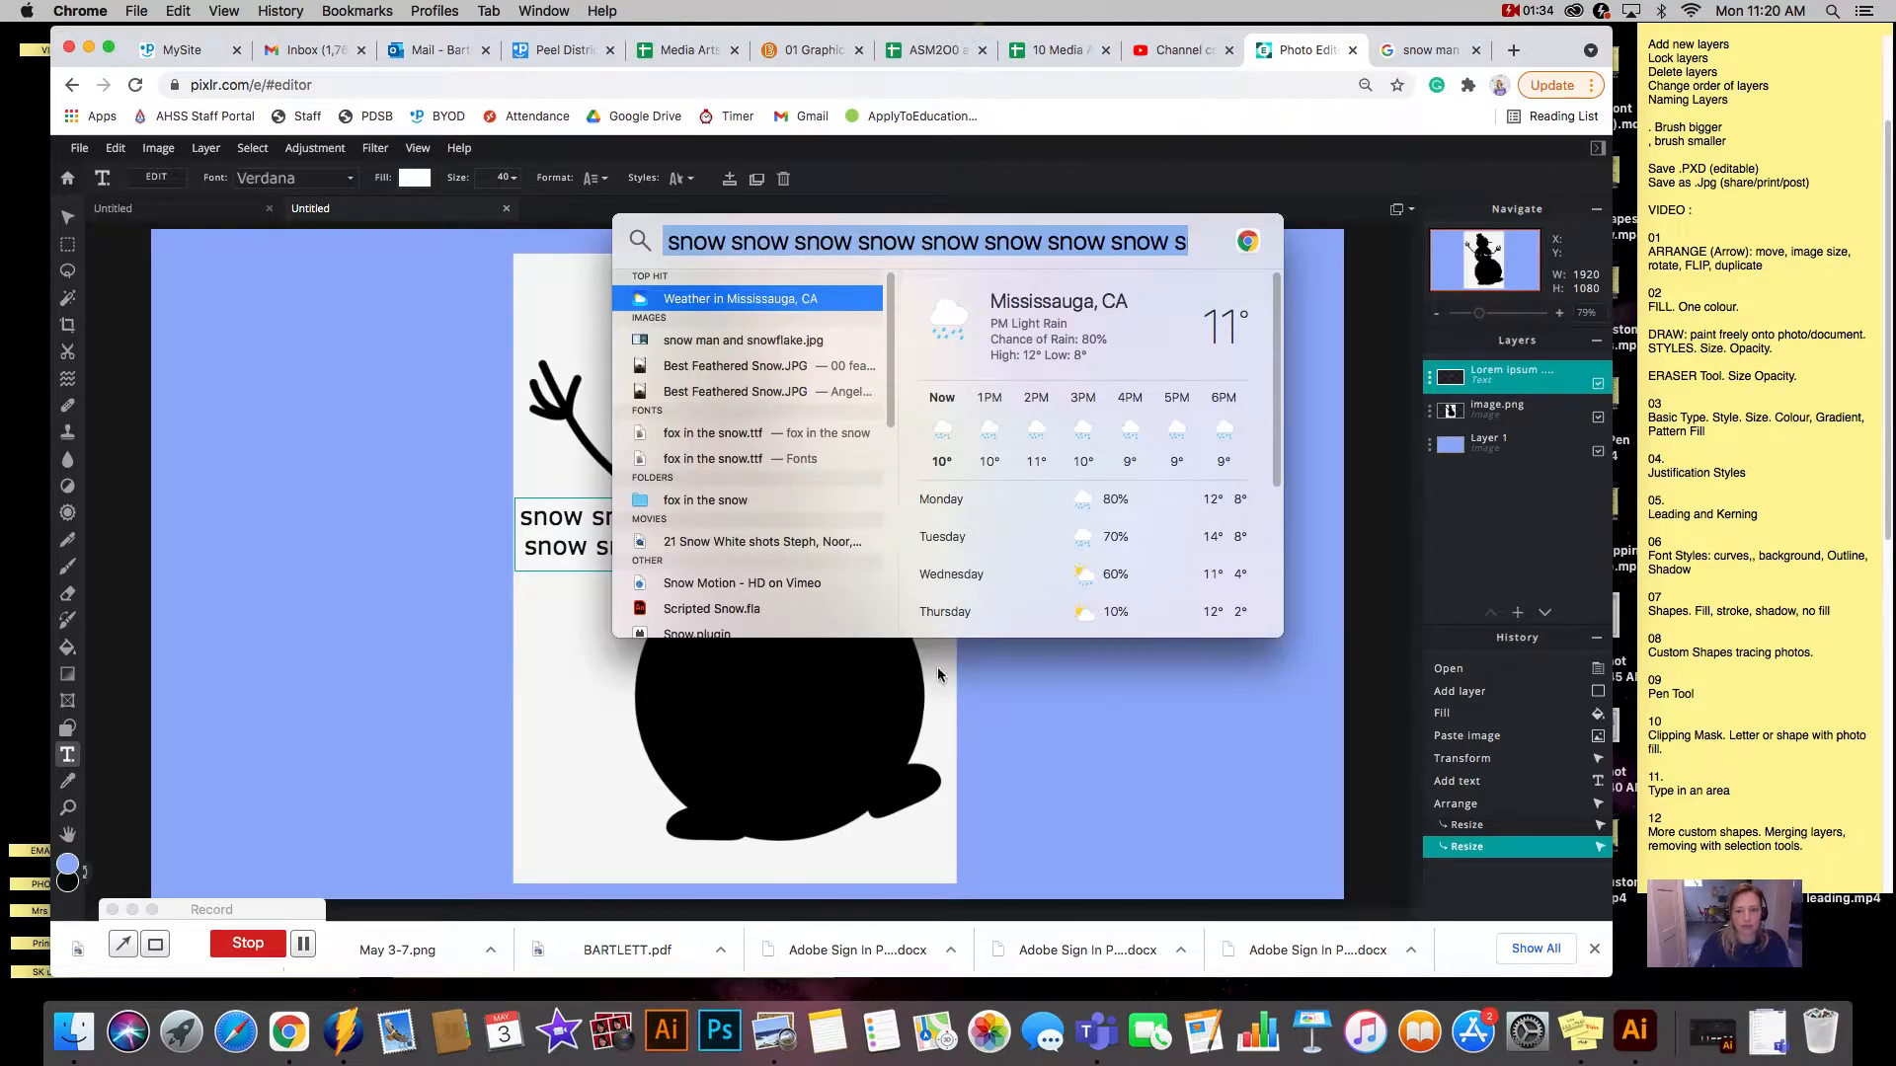
{"action": "key", "text": "Escape"}
Copy the two lines of "snow" text and paste them twice at the end to make six lines.
{"action": "double_click", "coordinate": [831, 547]}
{"action": "key", "text": "ctrl+c"}
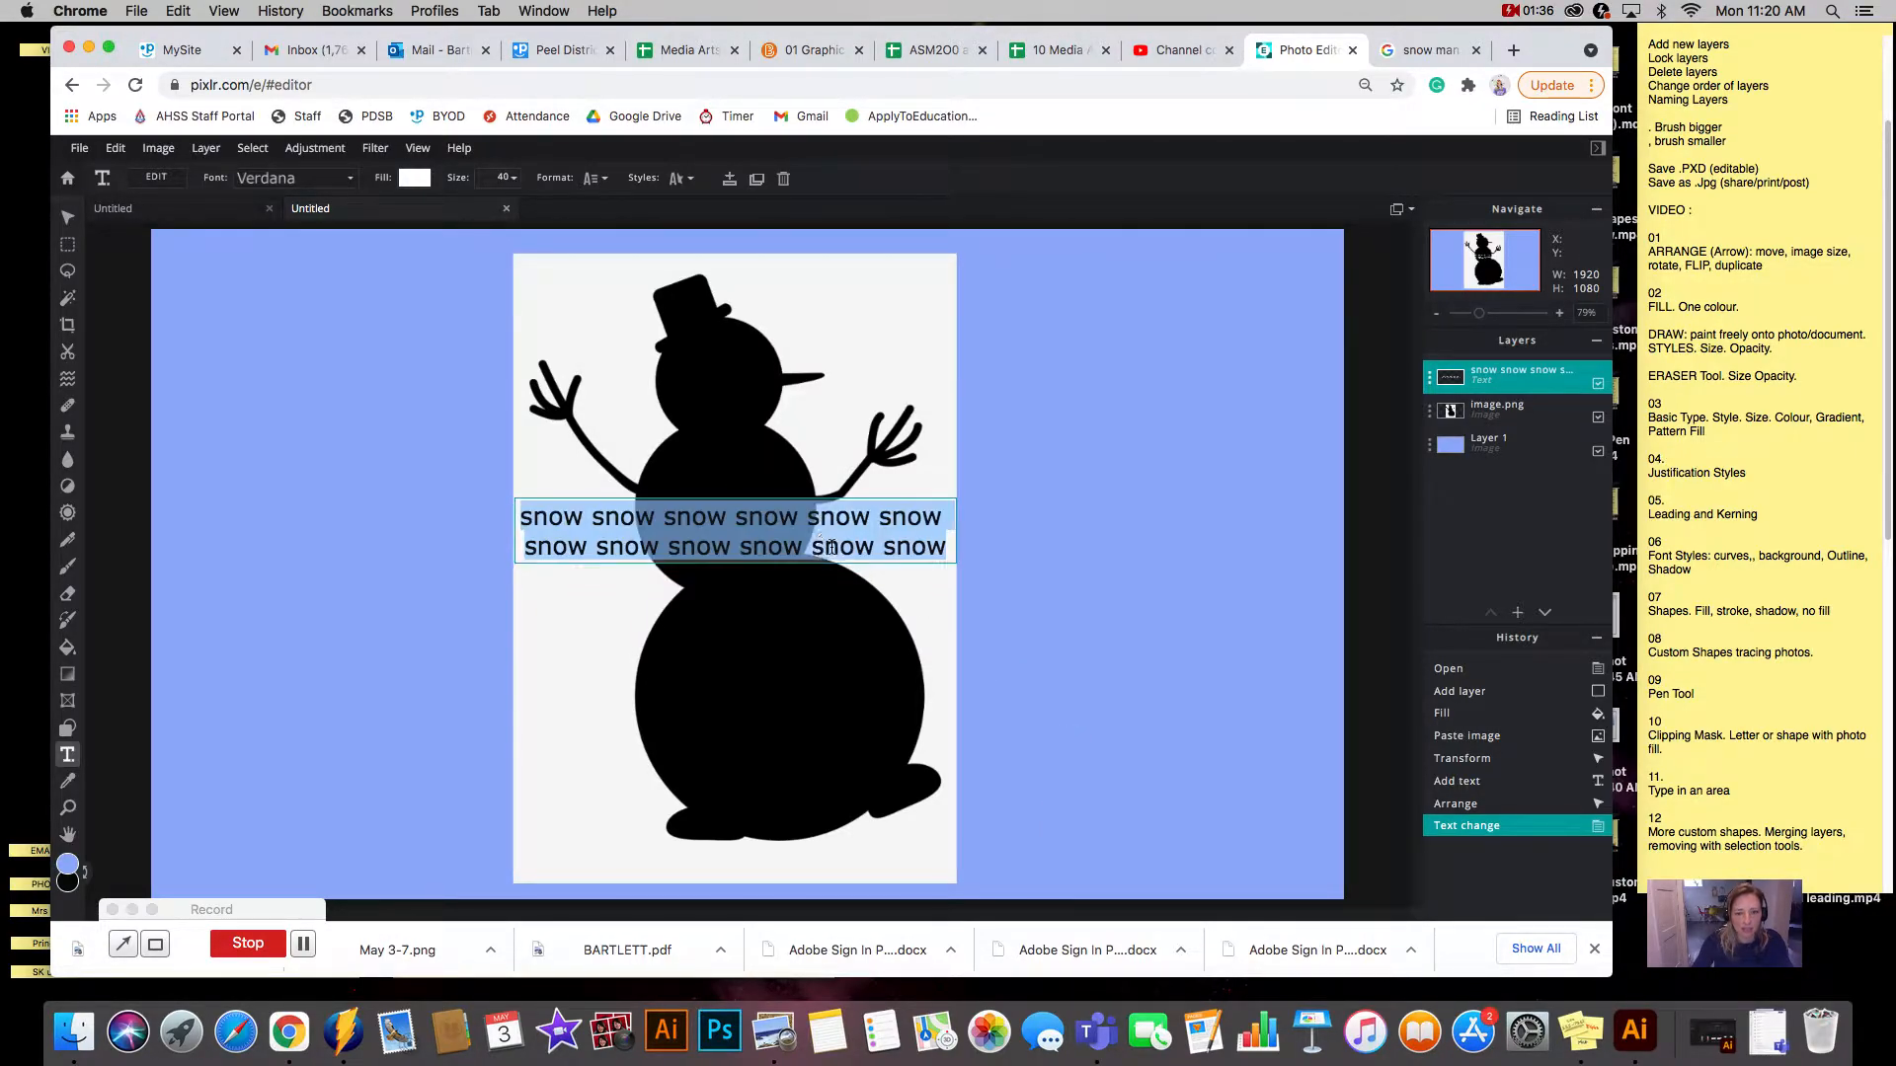
{"action": "left_click", "coordinate": [937, 551]}
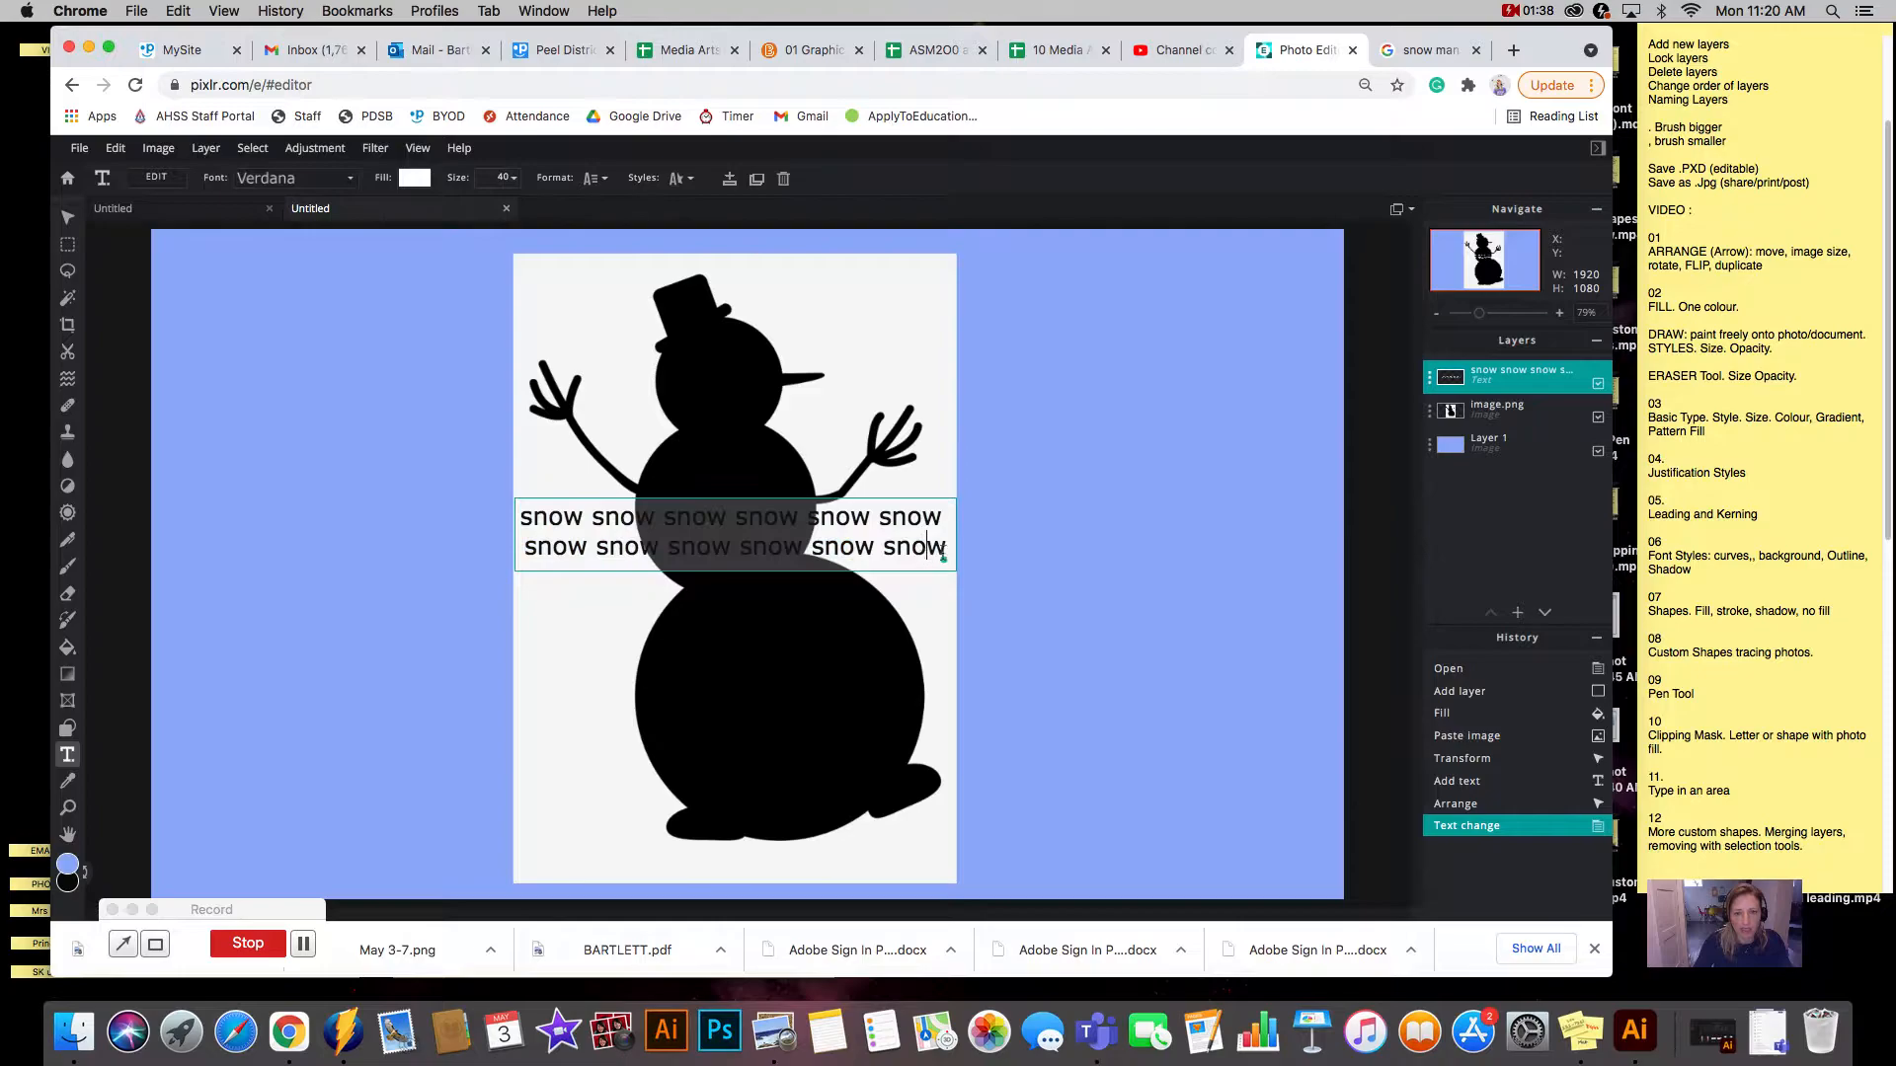
{"action": "key", "text": "ctrl+v"}
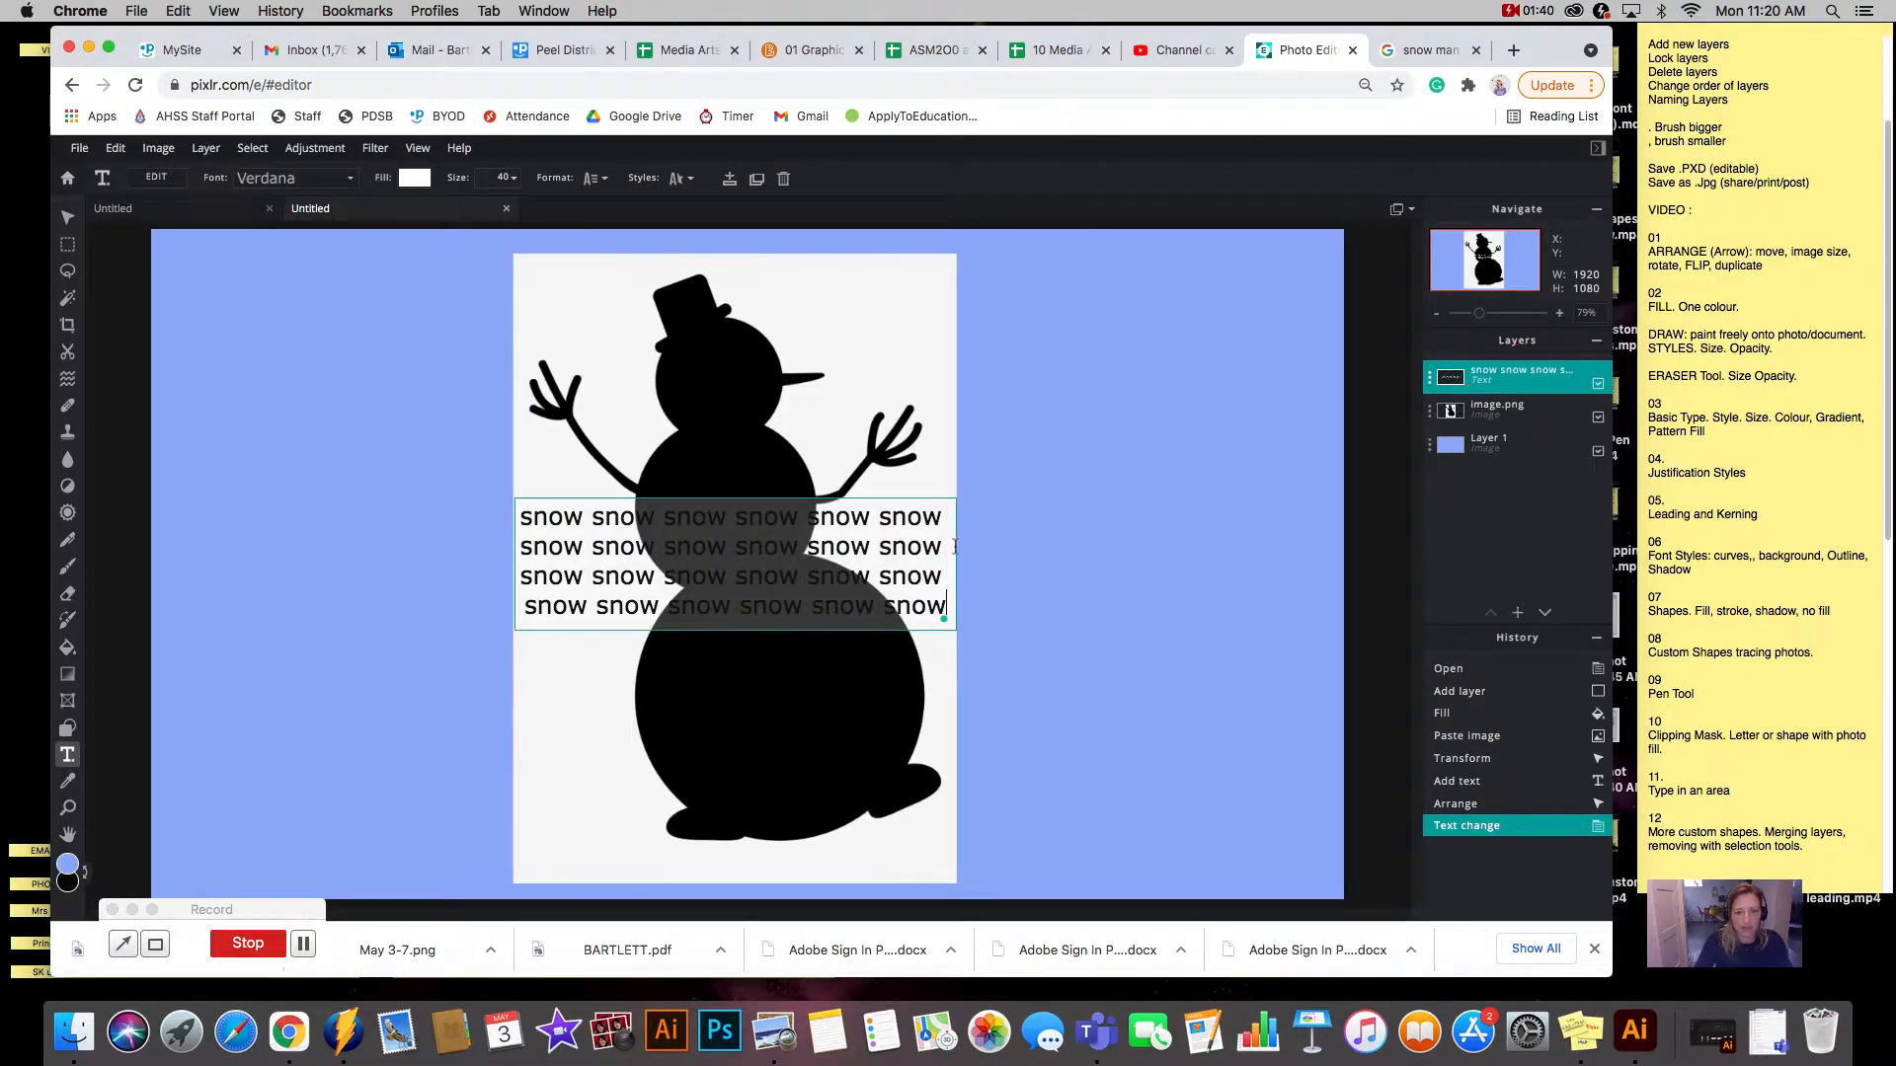
{"action": "key", "text": "ctrl+v"}
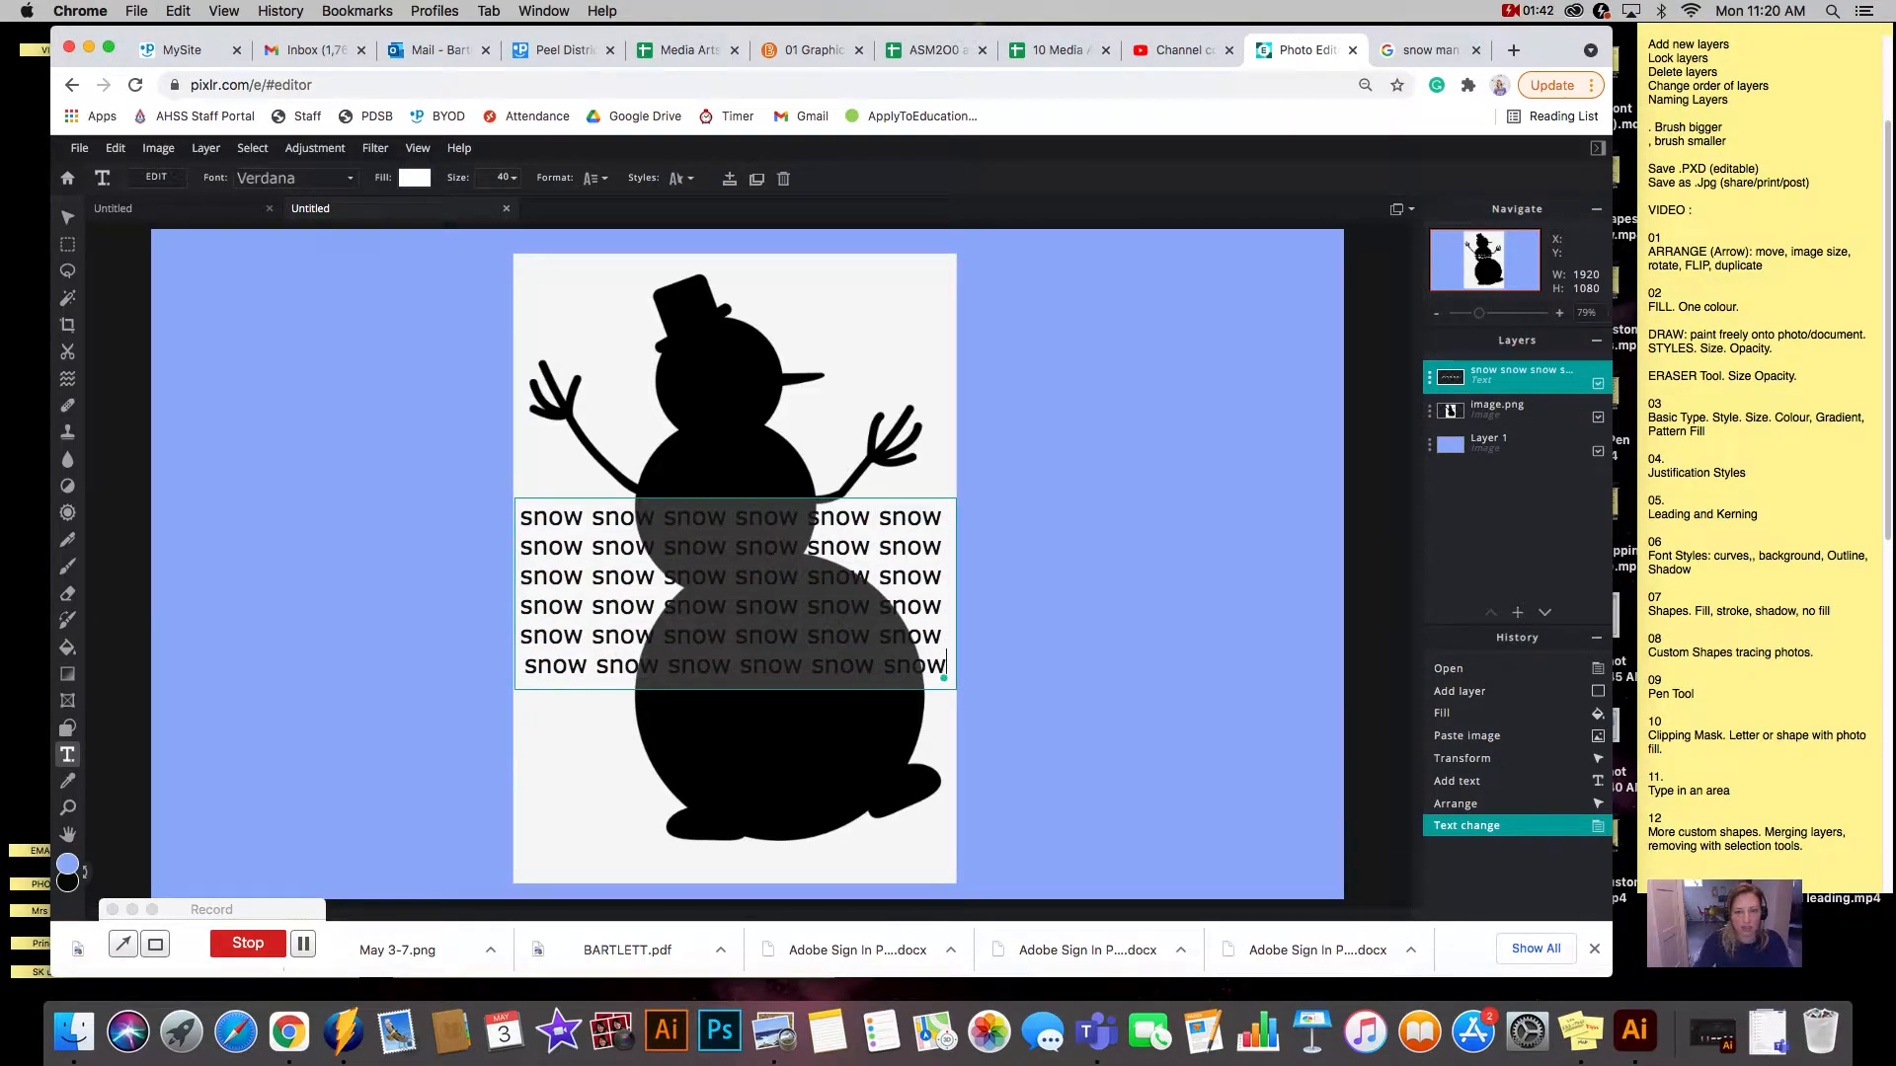
Copy the six-line "snow" block and paste it repeatedly until the text is long enough to cover the whole snowman.
{"action": "left_click_drag", "start_coordinate": [948, 667], "coordinate": [510, 524]}
{"action": "key", "text": "super+c"}
{"action": "left_click", "coordinate": [950, 663]}
{"action": "key", "text": "super+v"}
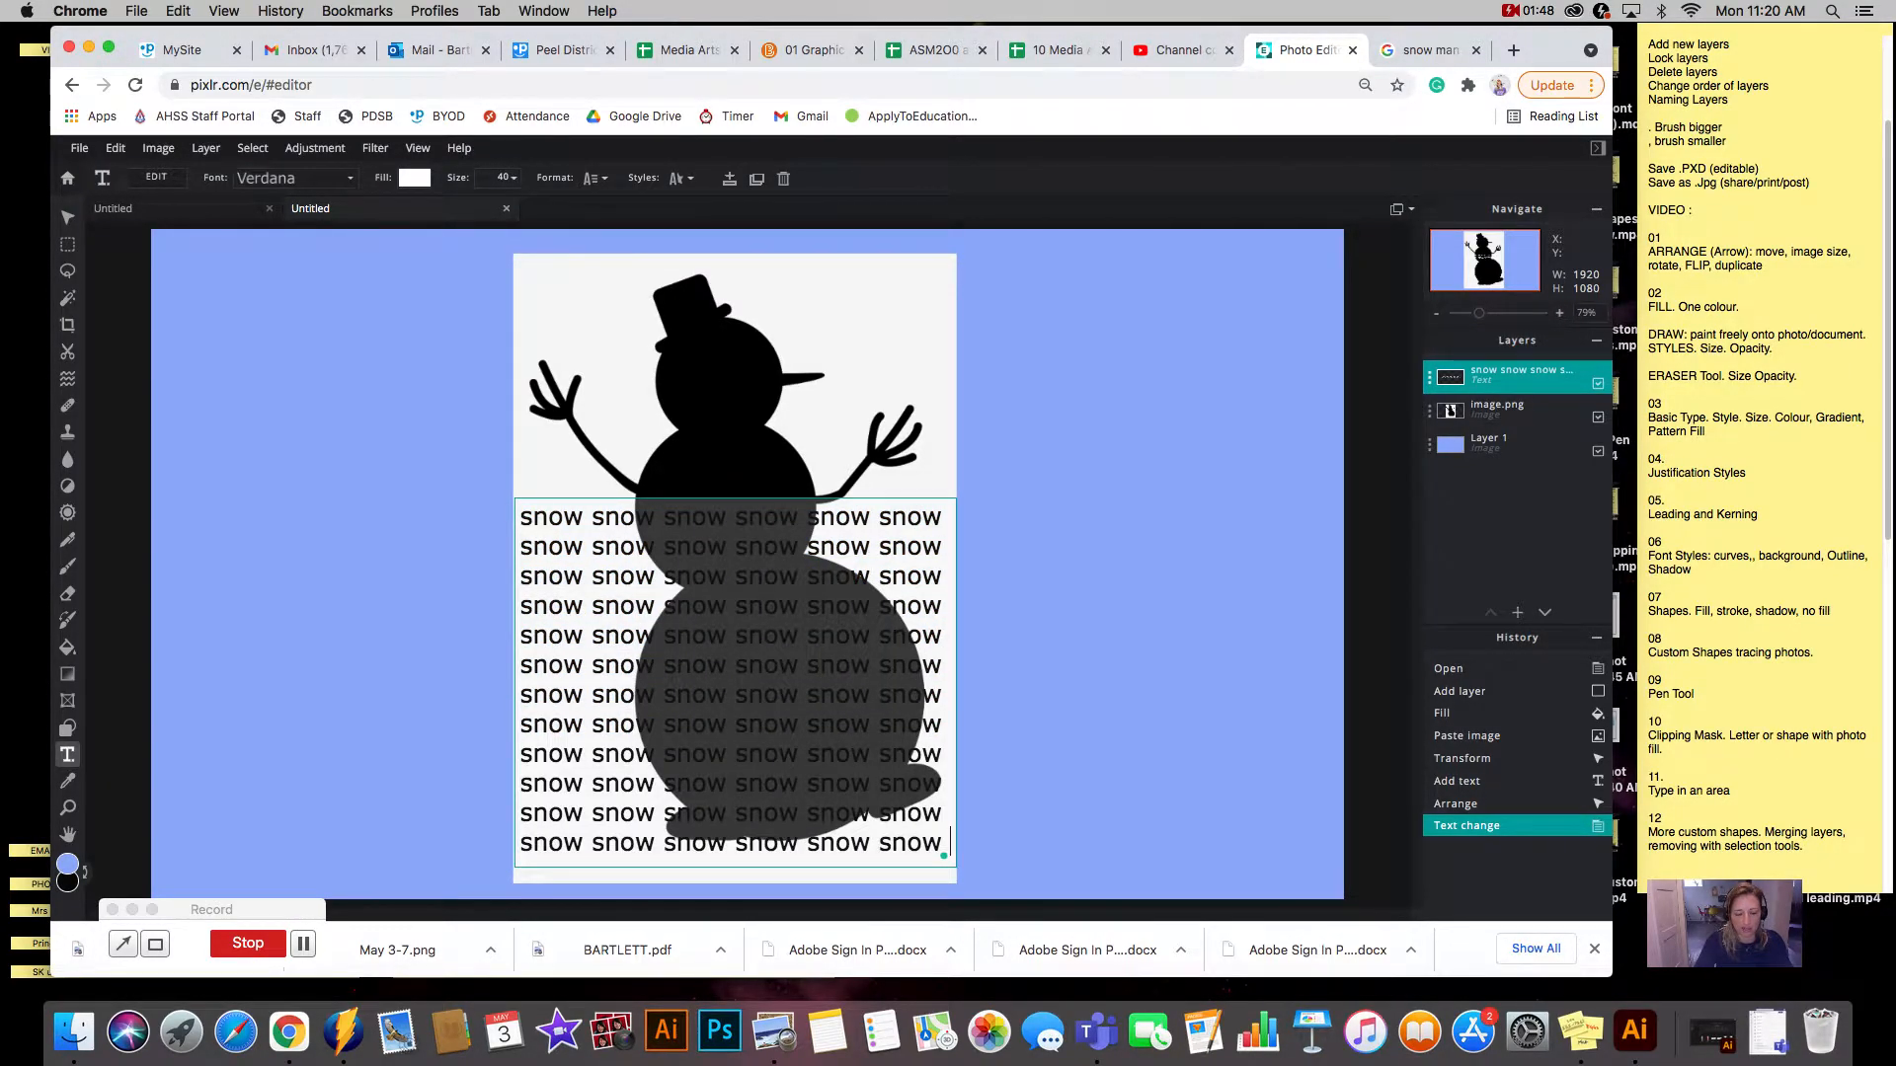
{"action": "key", "text": "super+v"}
{"action": "key", "text": "super+v"}
{"action": "key", "text": "super+v"}
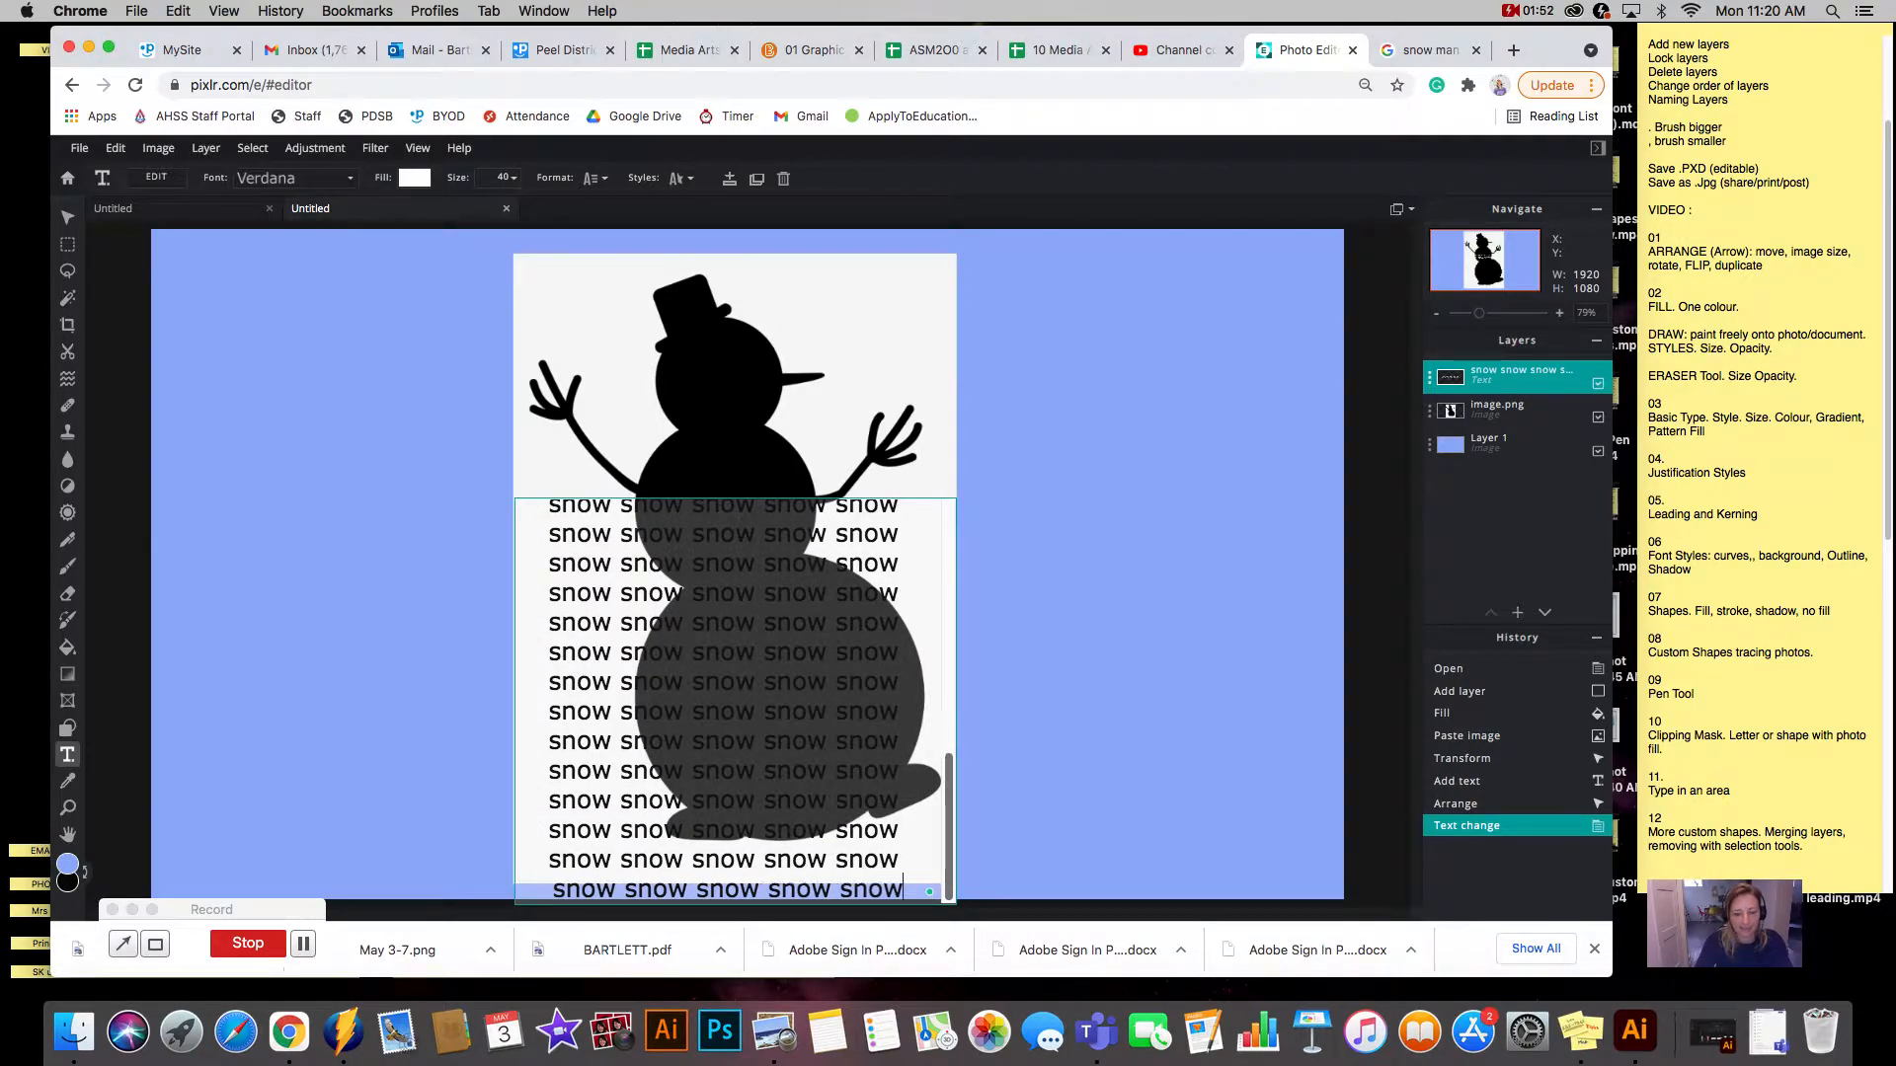
{"action": "key", "text": "super+v"}
{"action": "key", "text": "super+v"}
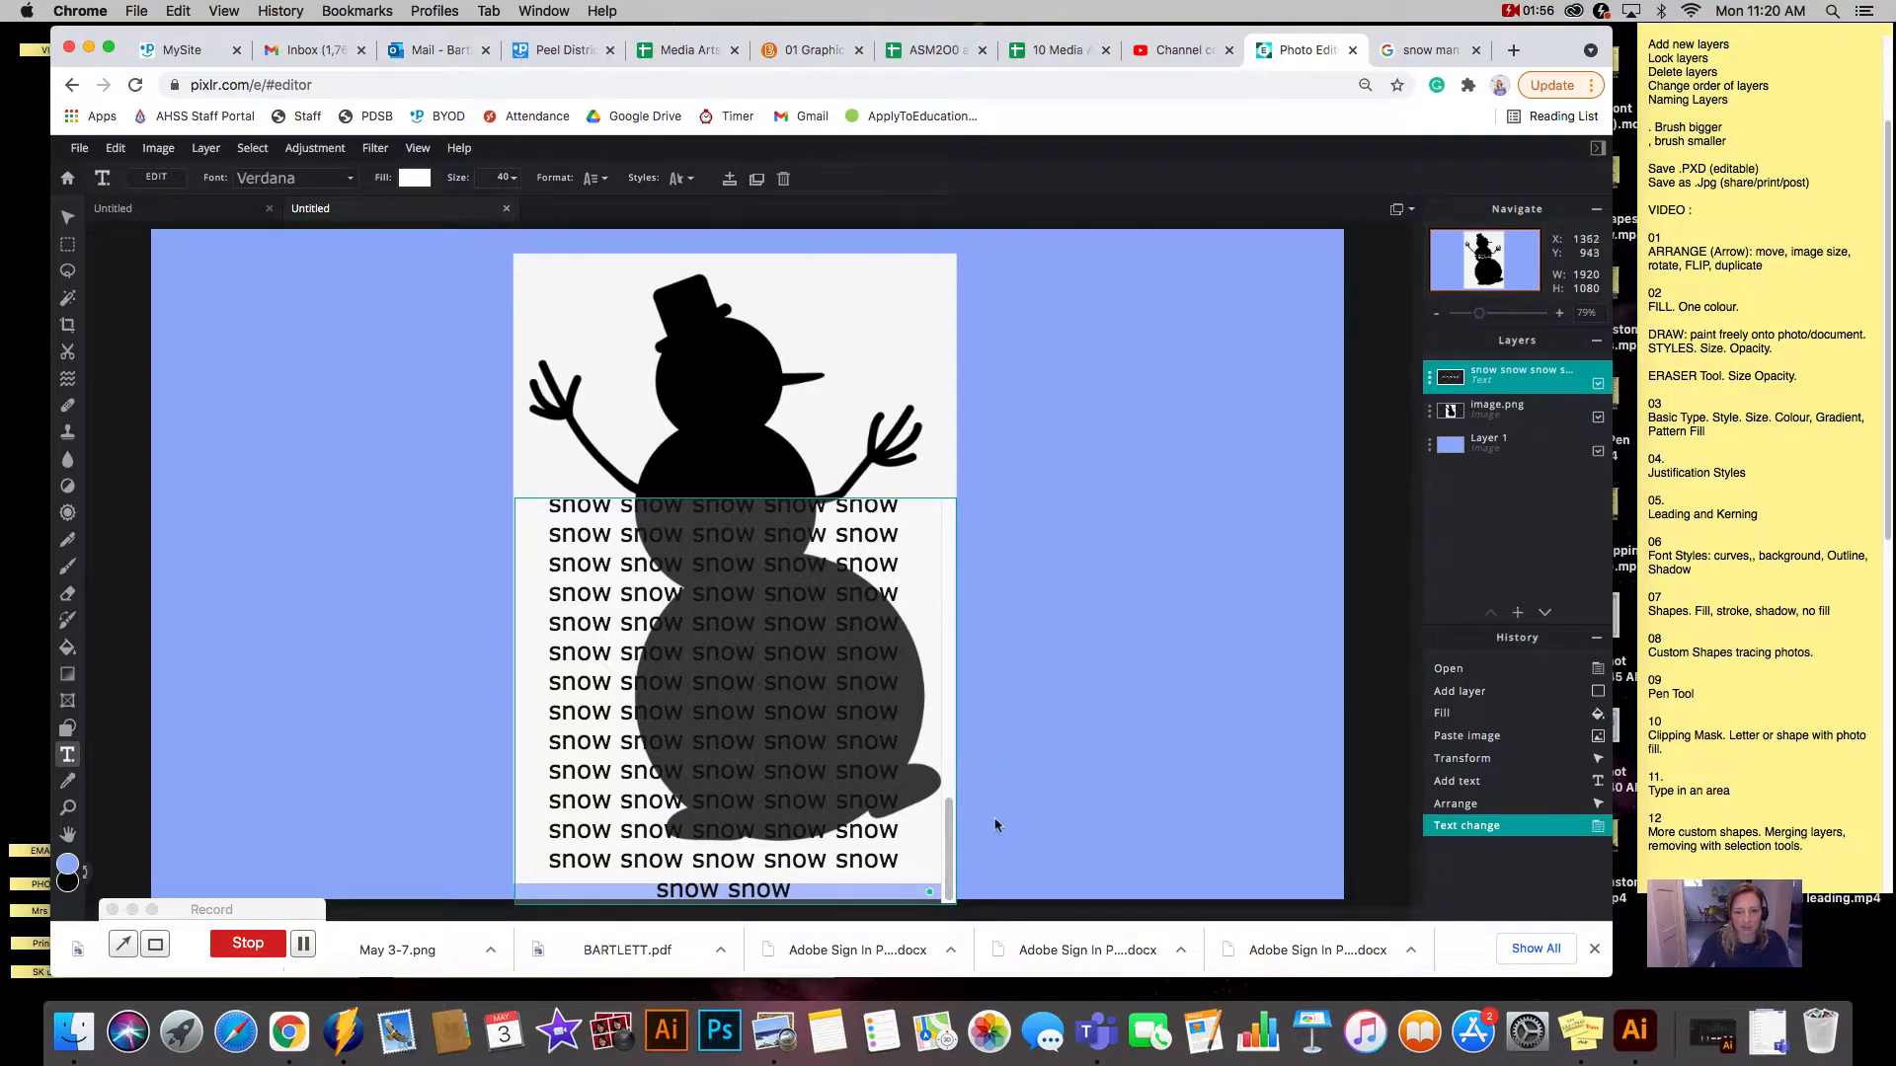
{"action": "key", "text": "super+v"}
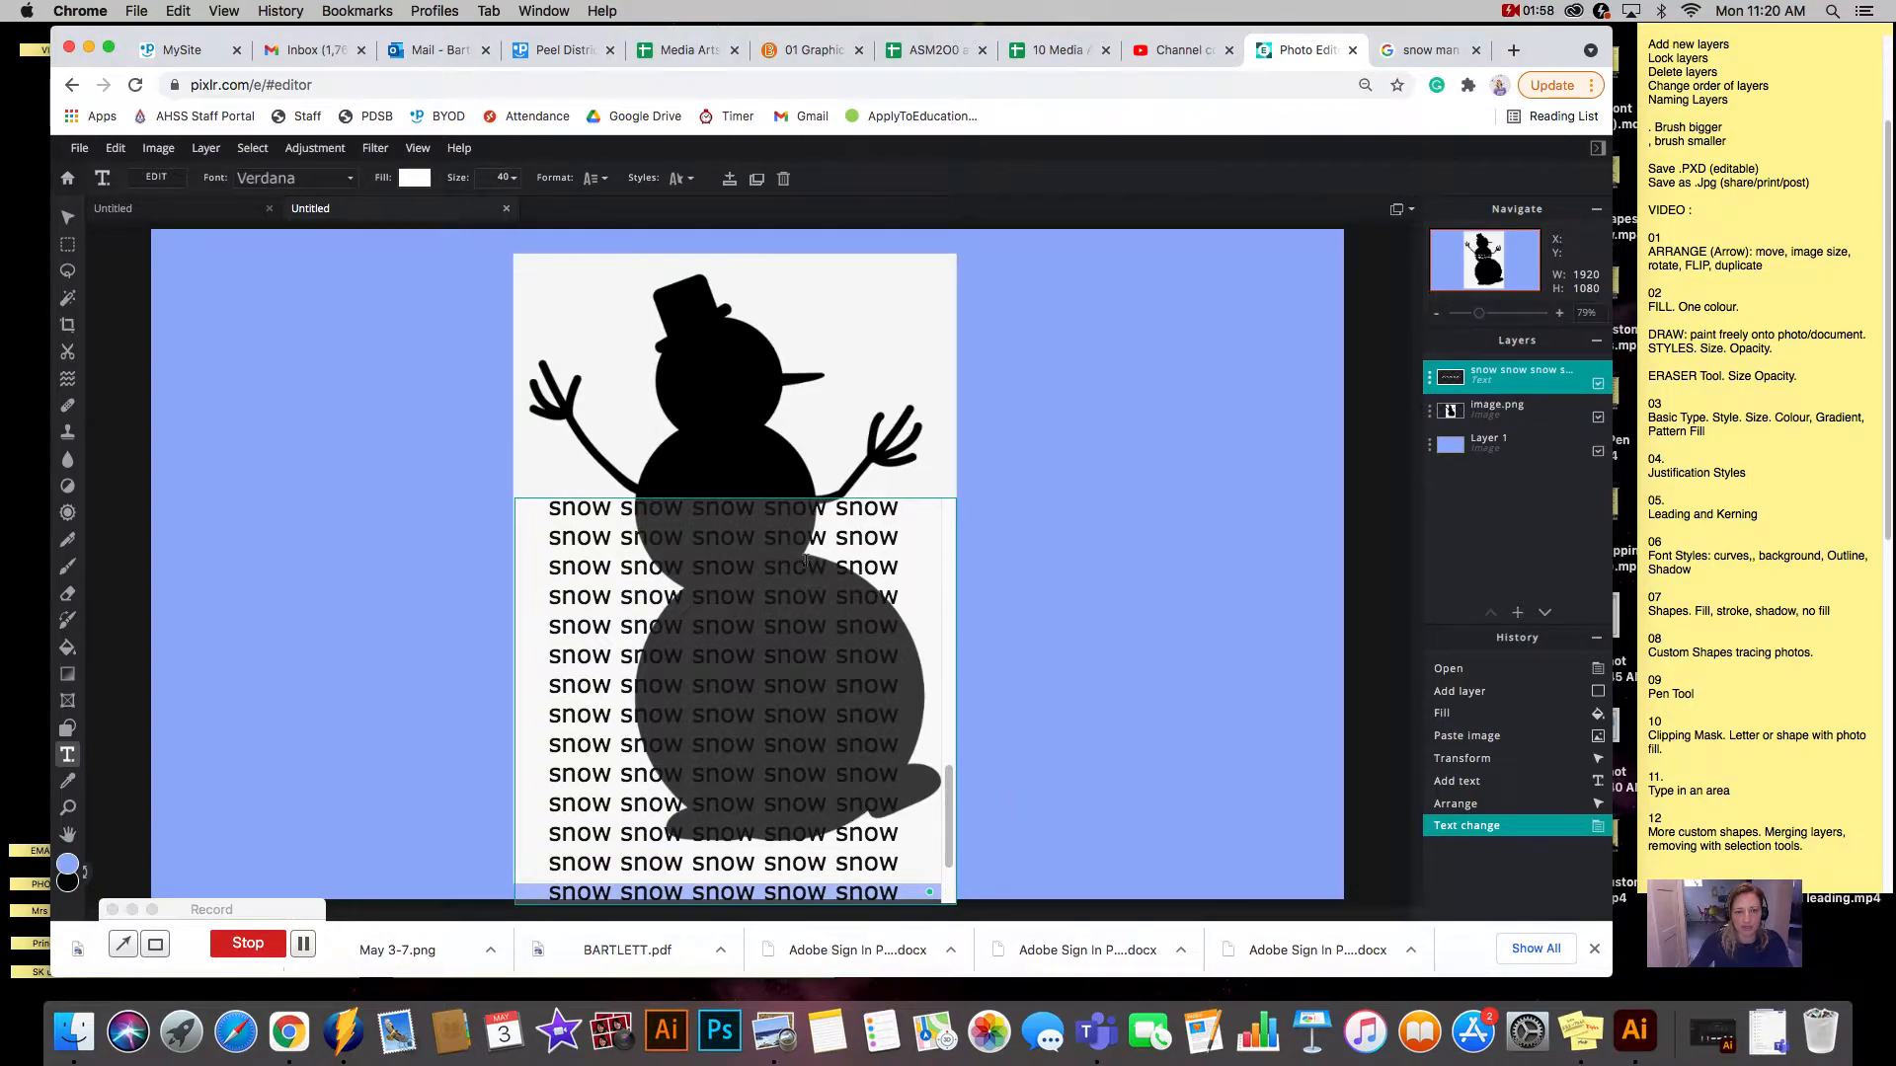
Move the text box up to the upper edge of the canvas so the words cover the whole snowman.
{"action": "left_click", "coordinate": [797, 498]}
{"action": "left_click_drag", "start_coordinate": [796, 506], "coordinate": [801, 311]}
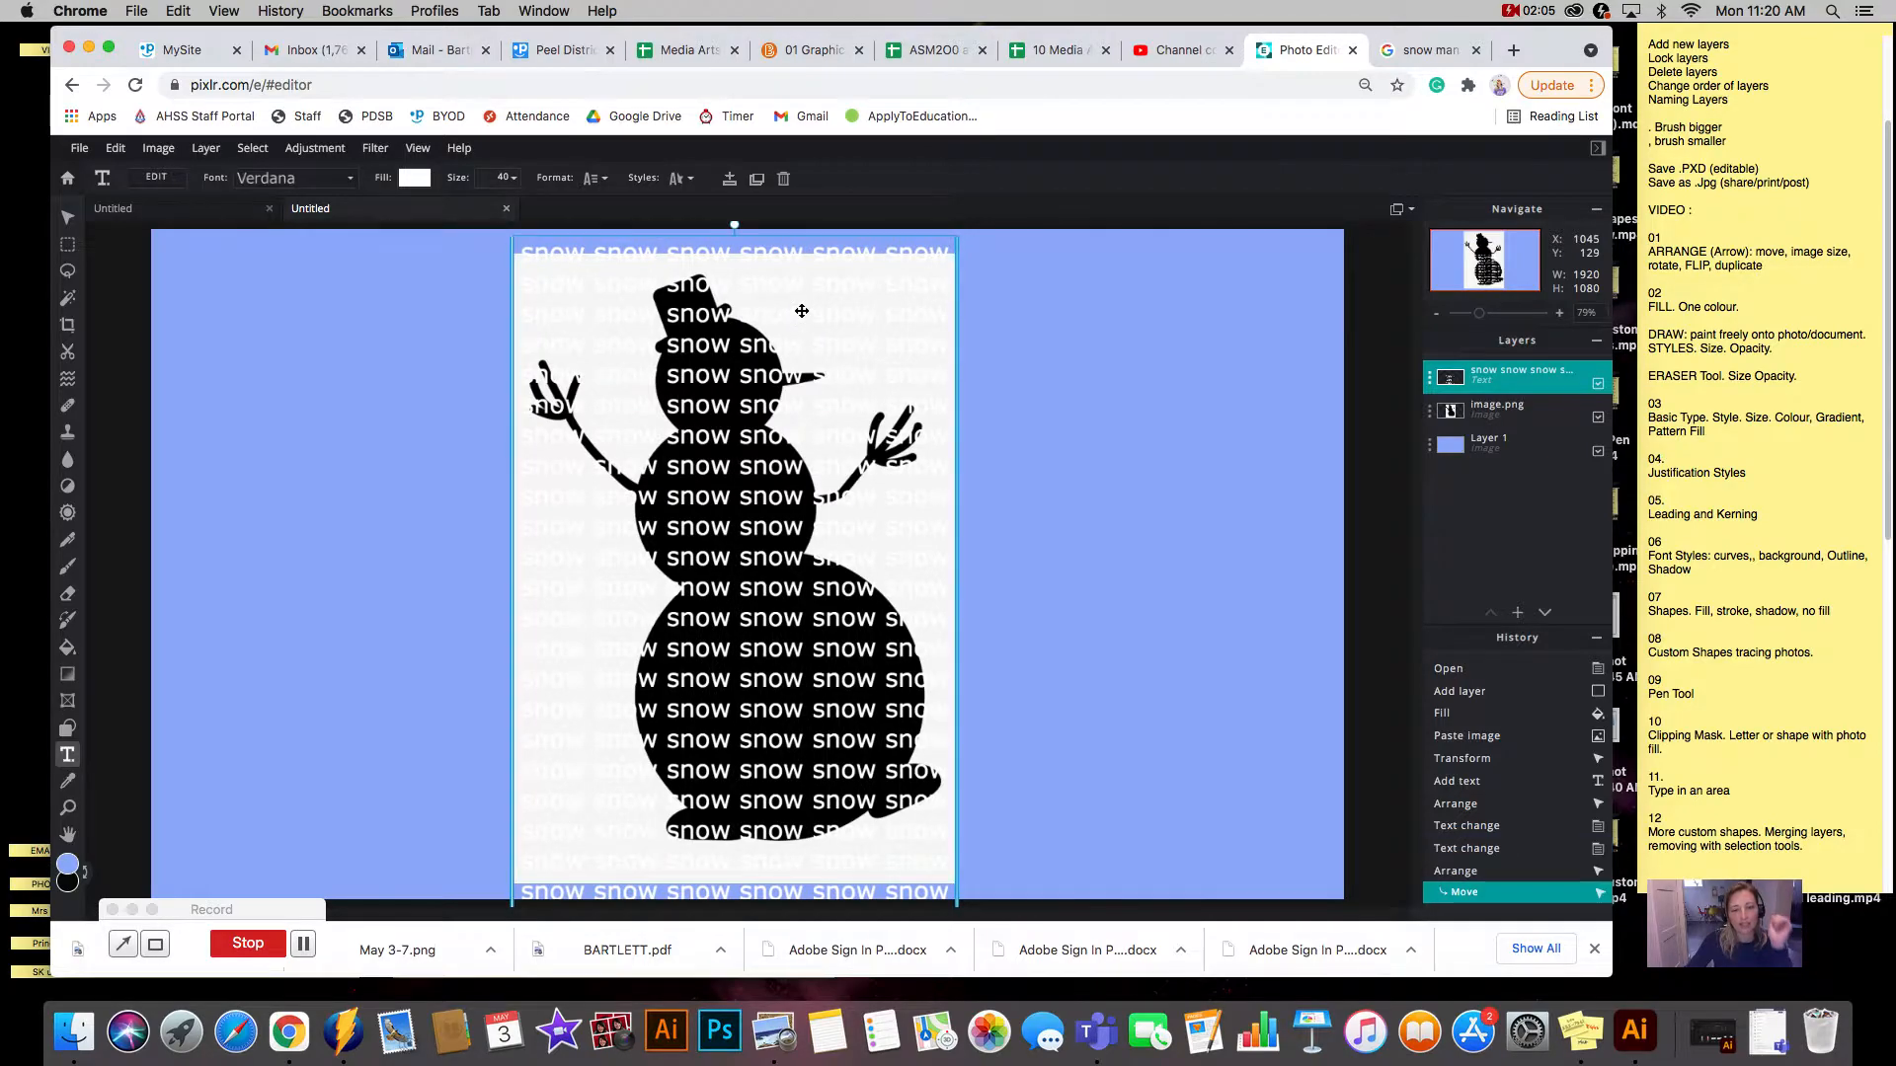
Reduce the font size of the "snow" text to 20.
{"action": "left_click", "coordinate": [761, 530]}
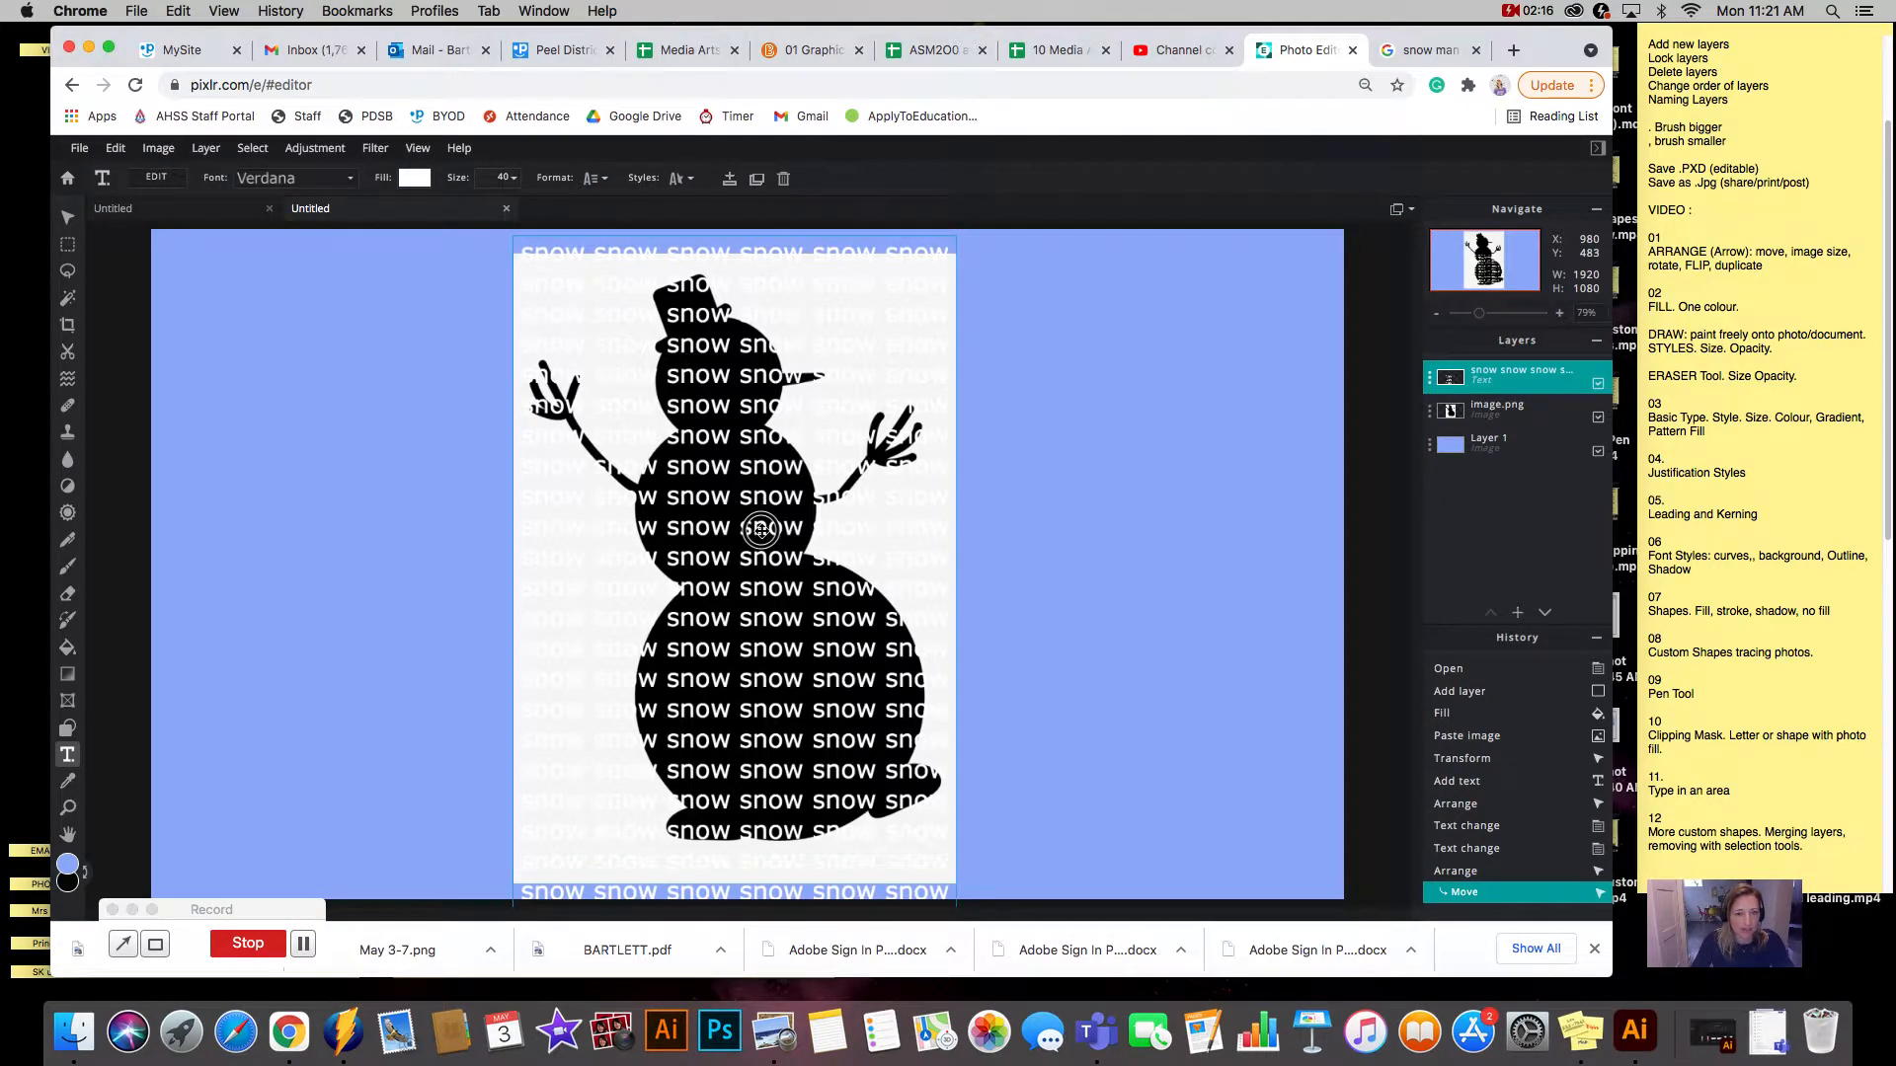
{"action": "double_click", "coordinate": [761, 529]}
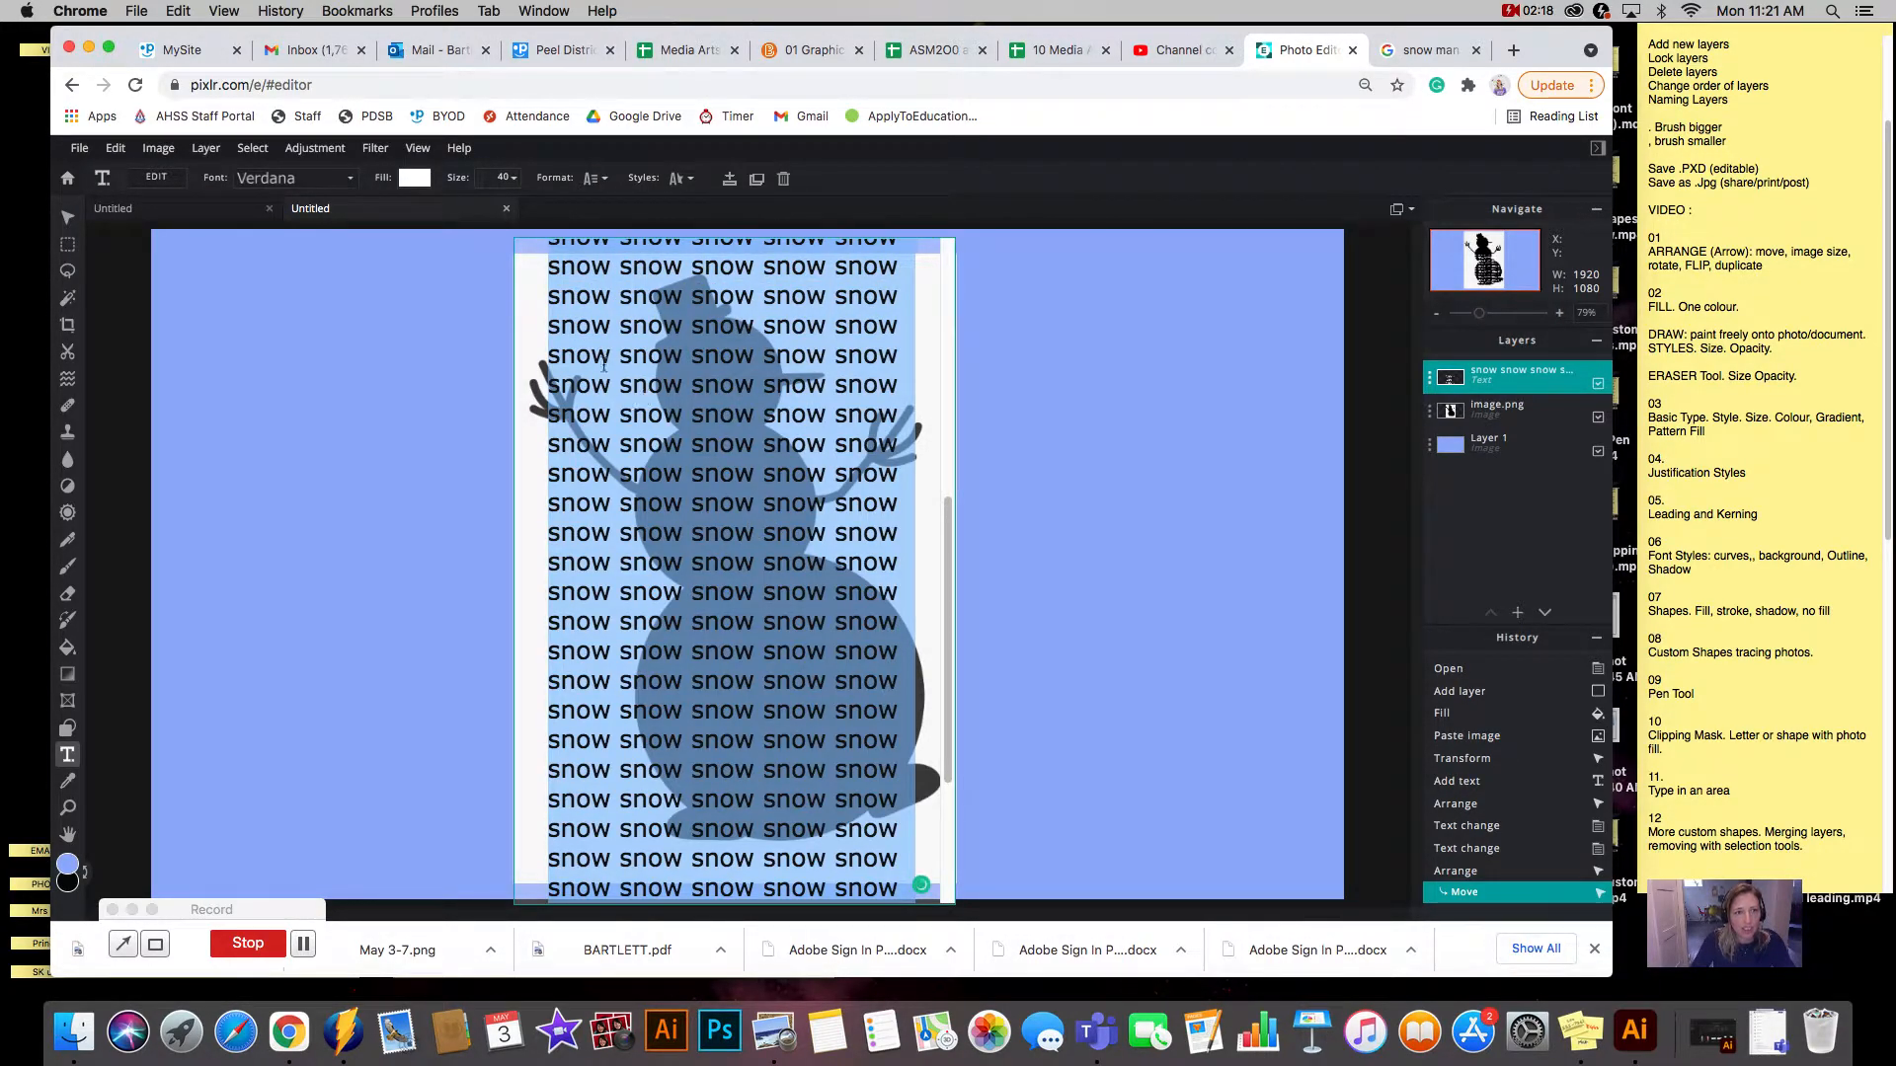
{"action": "left_click", "coordinate": [513, 179]}
{"action": "left_click", "coordinate": [515, 182]}
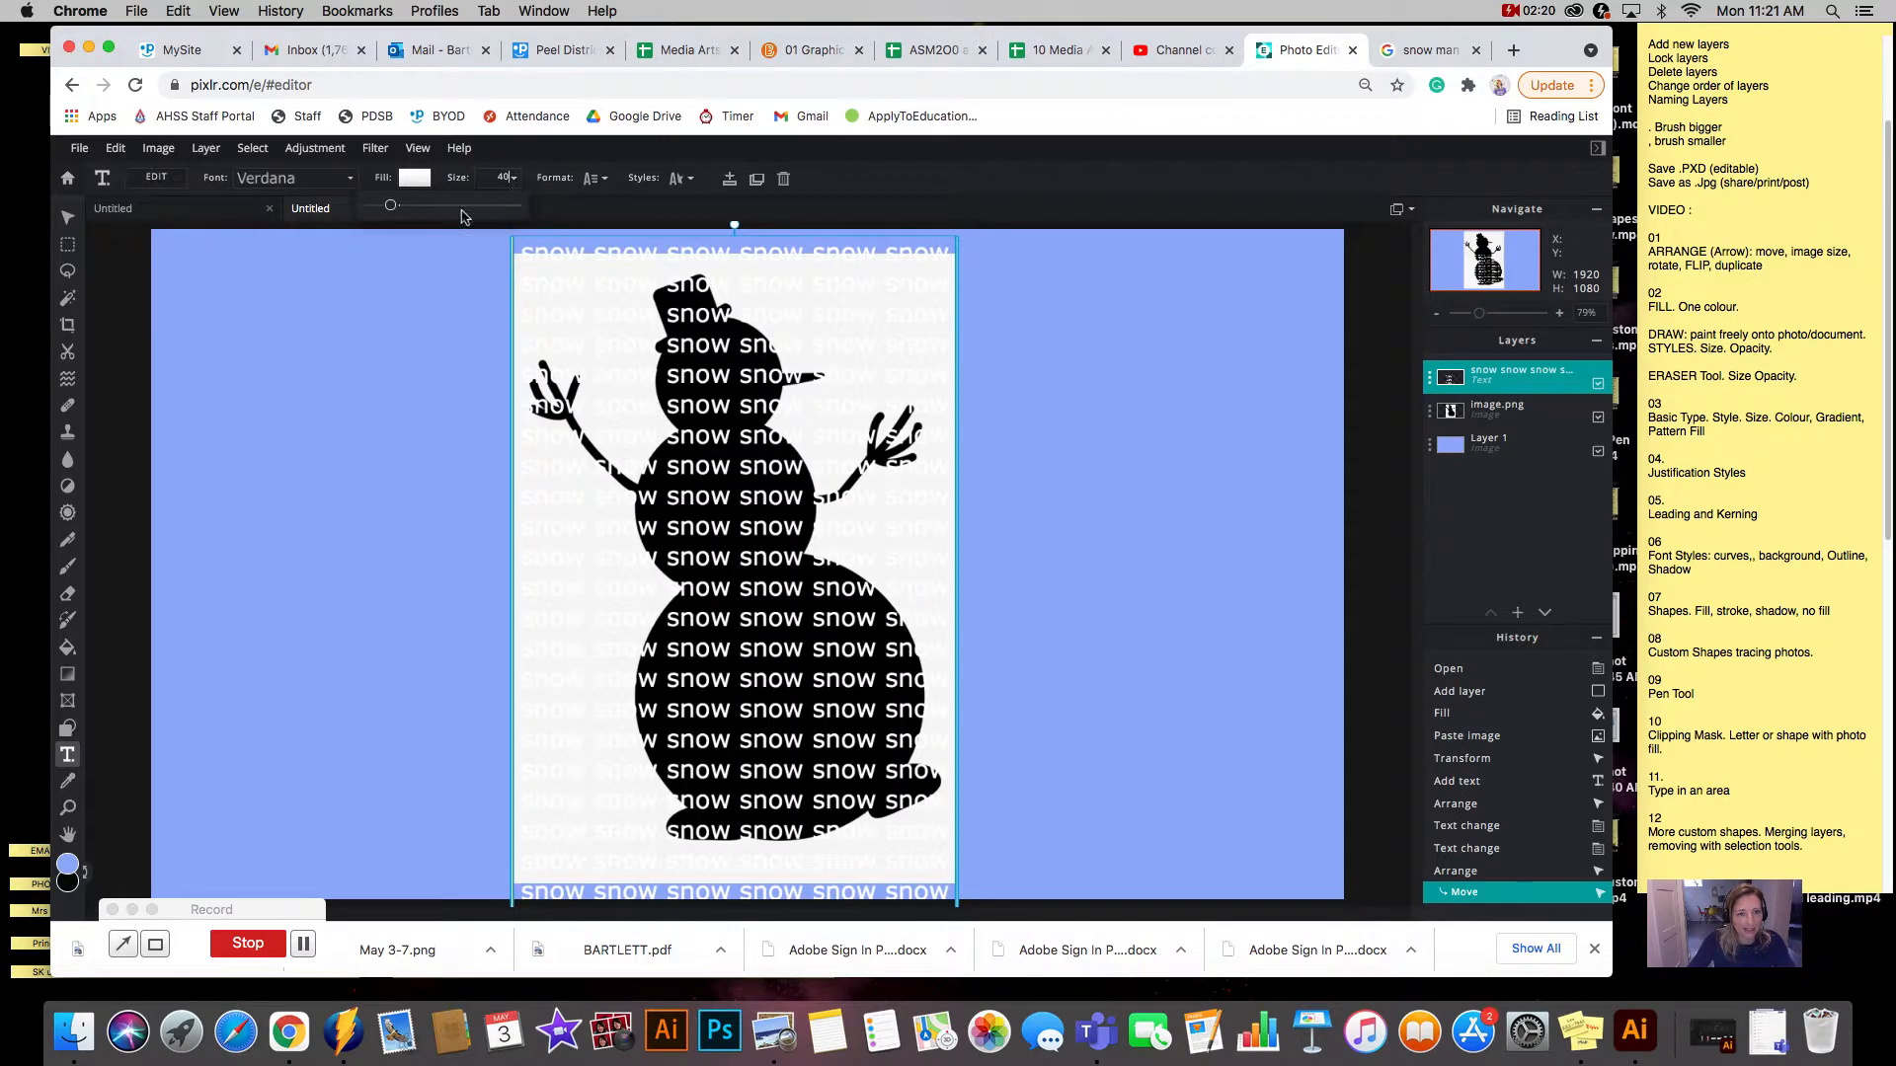
{"action": "left_click_drag", "start_coordinate": [393, 210], "coordinate": [379, 212]}
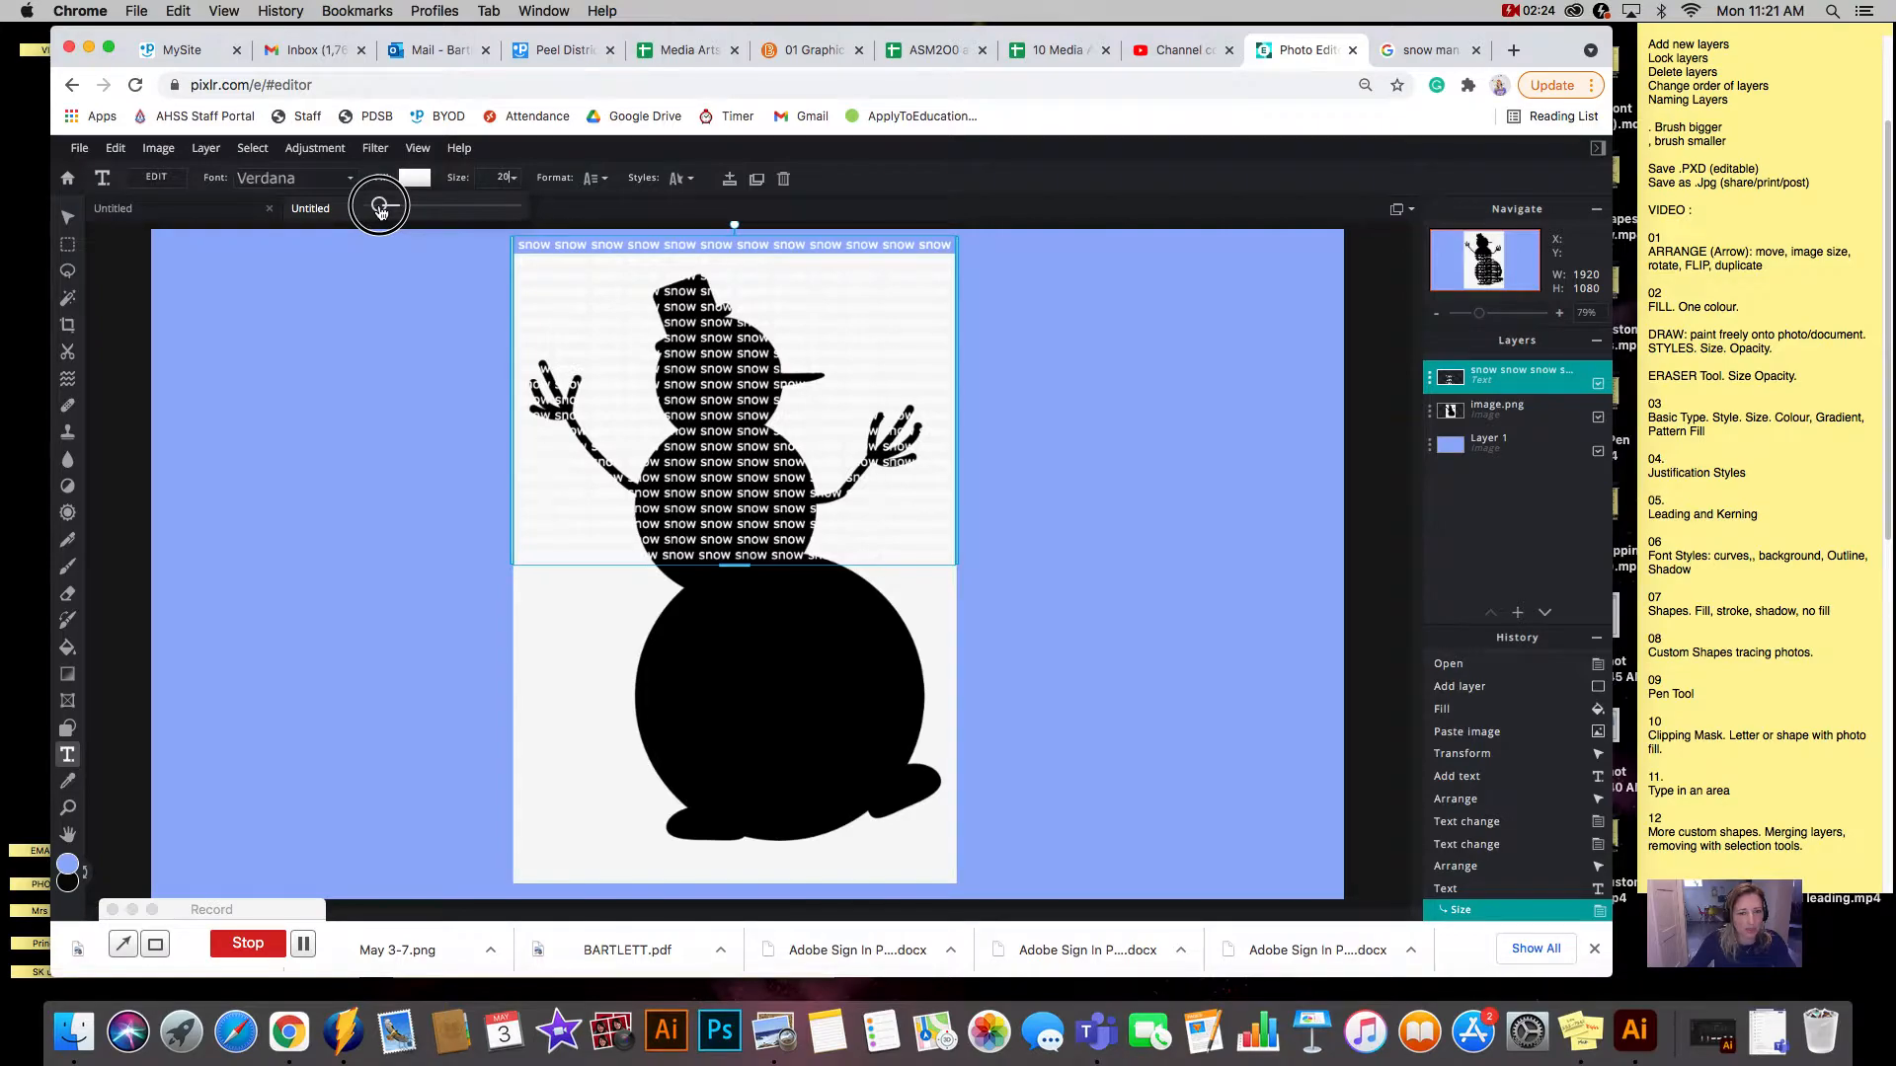
{"action": "left_click_drag", "start_coordinate": [379, 211], "coordinate": [380, 210]}
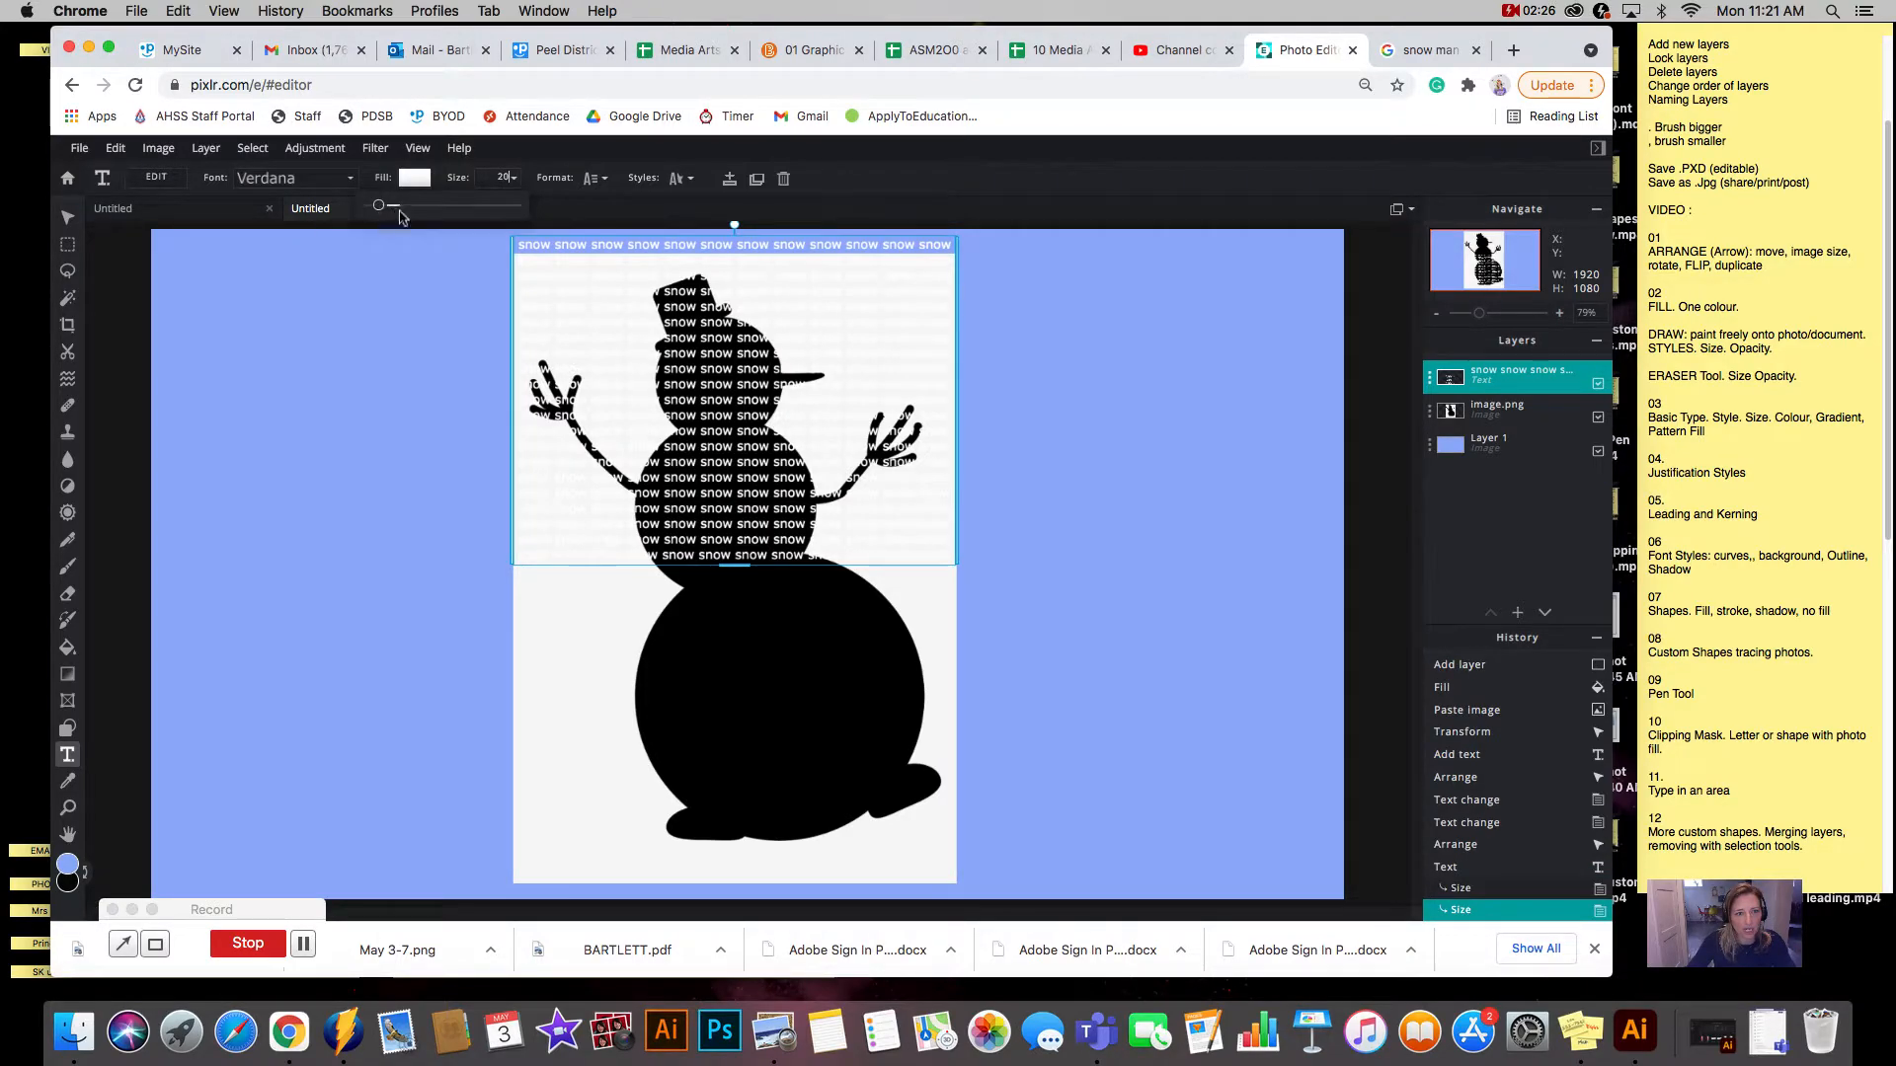
Tighten the "snow" text by setting its line space to -16 and letter space to -9.
{"action": "left_click", "coordinate": [590, 179]}
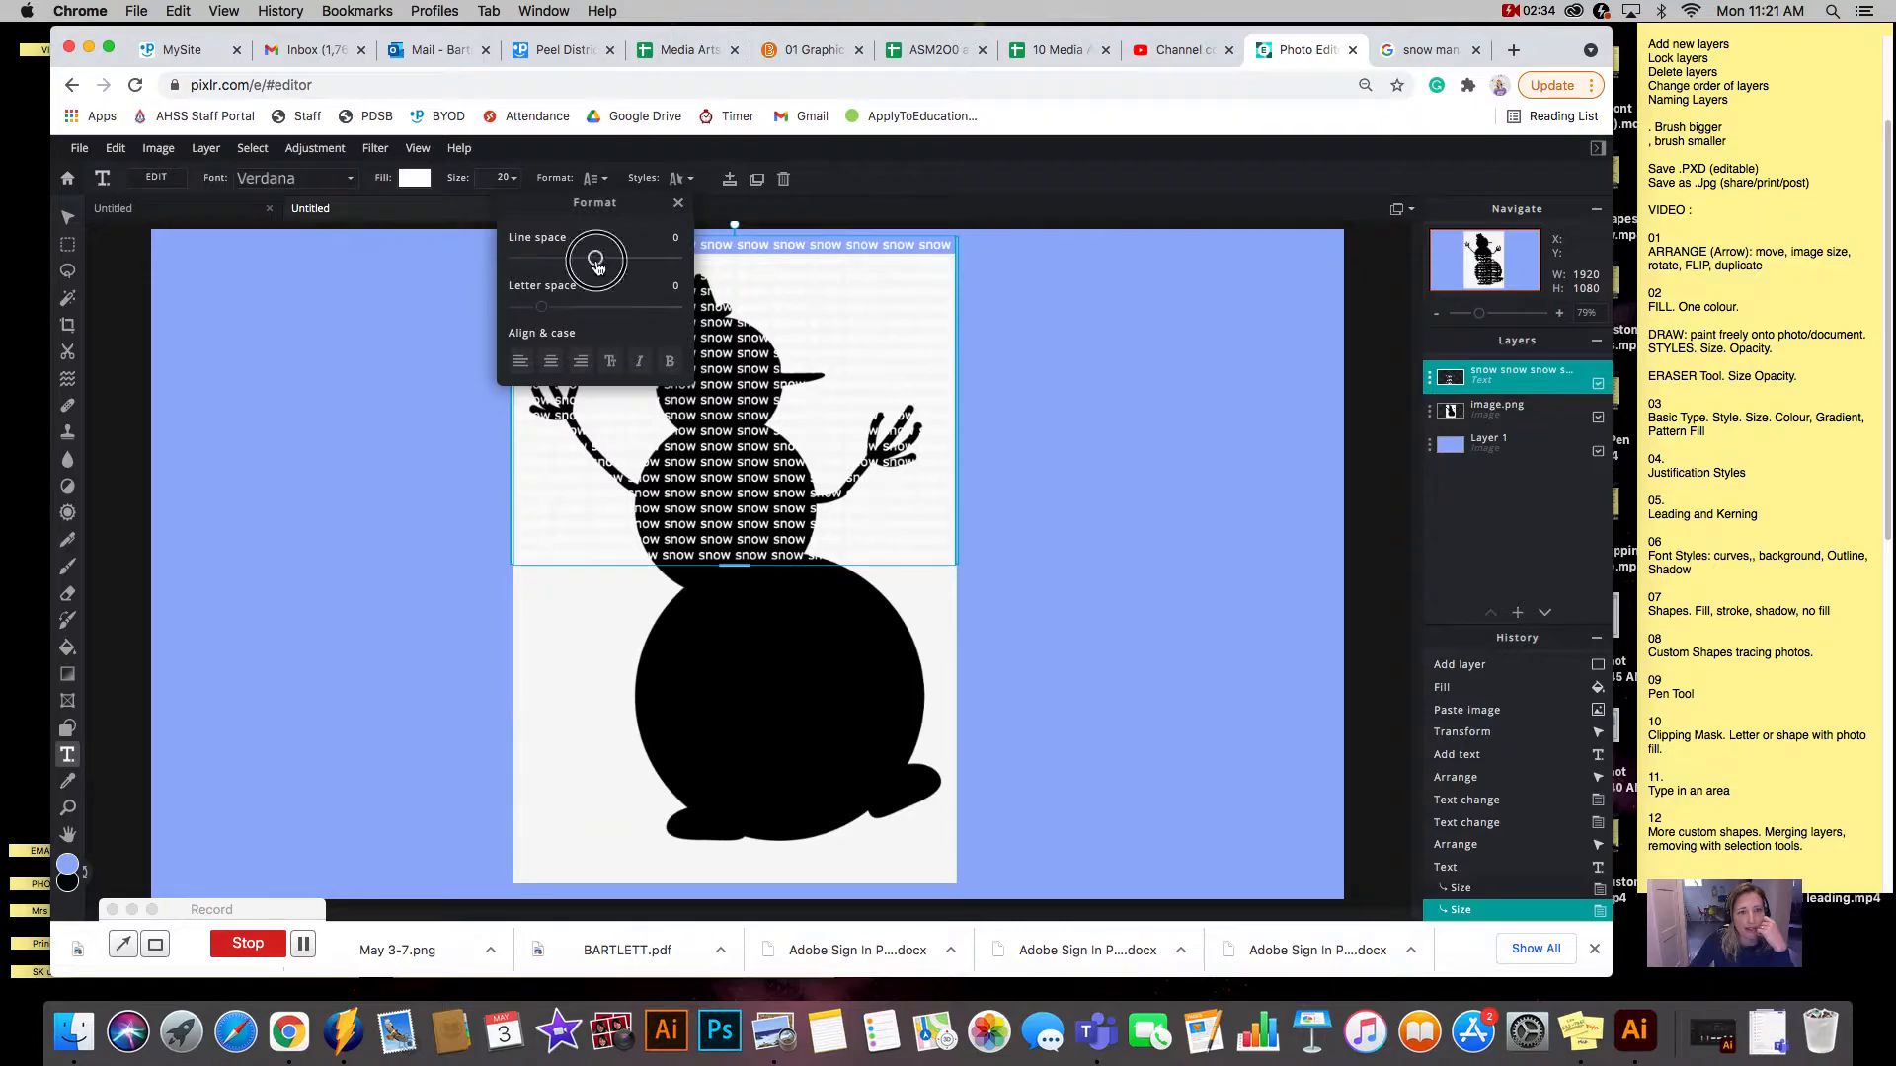
{"action": "left_click_drag", "start_coordinate": [595, 262], "coordinate": [530, 312]}
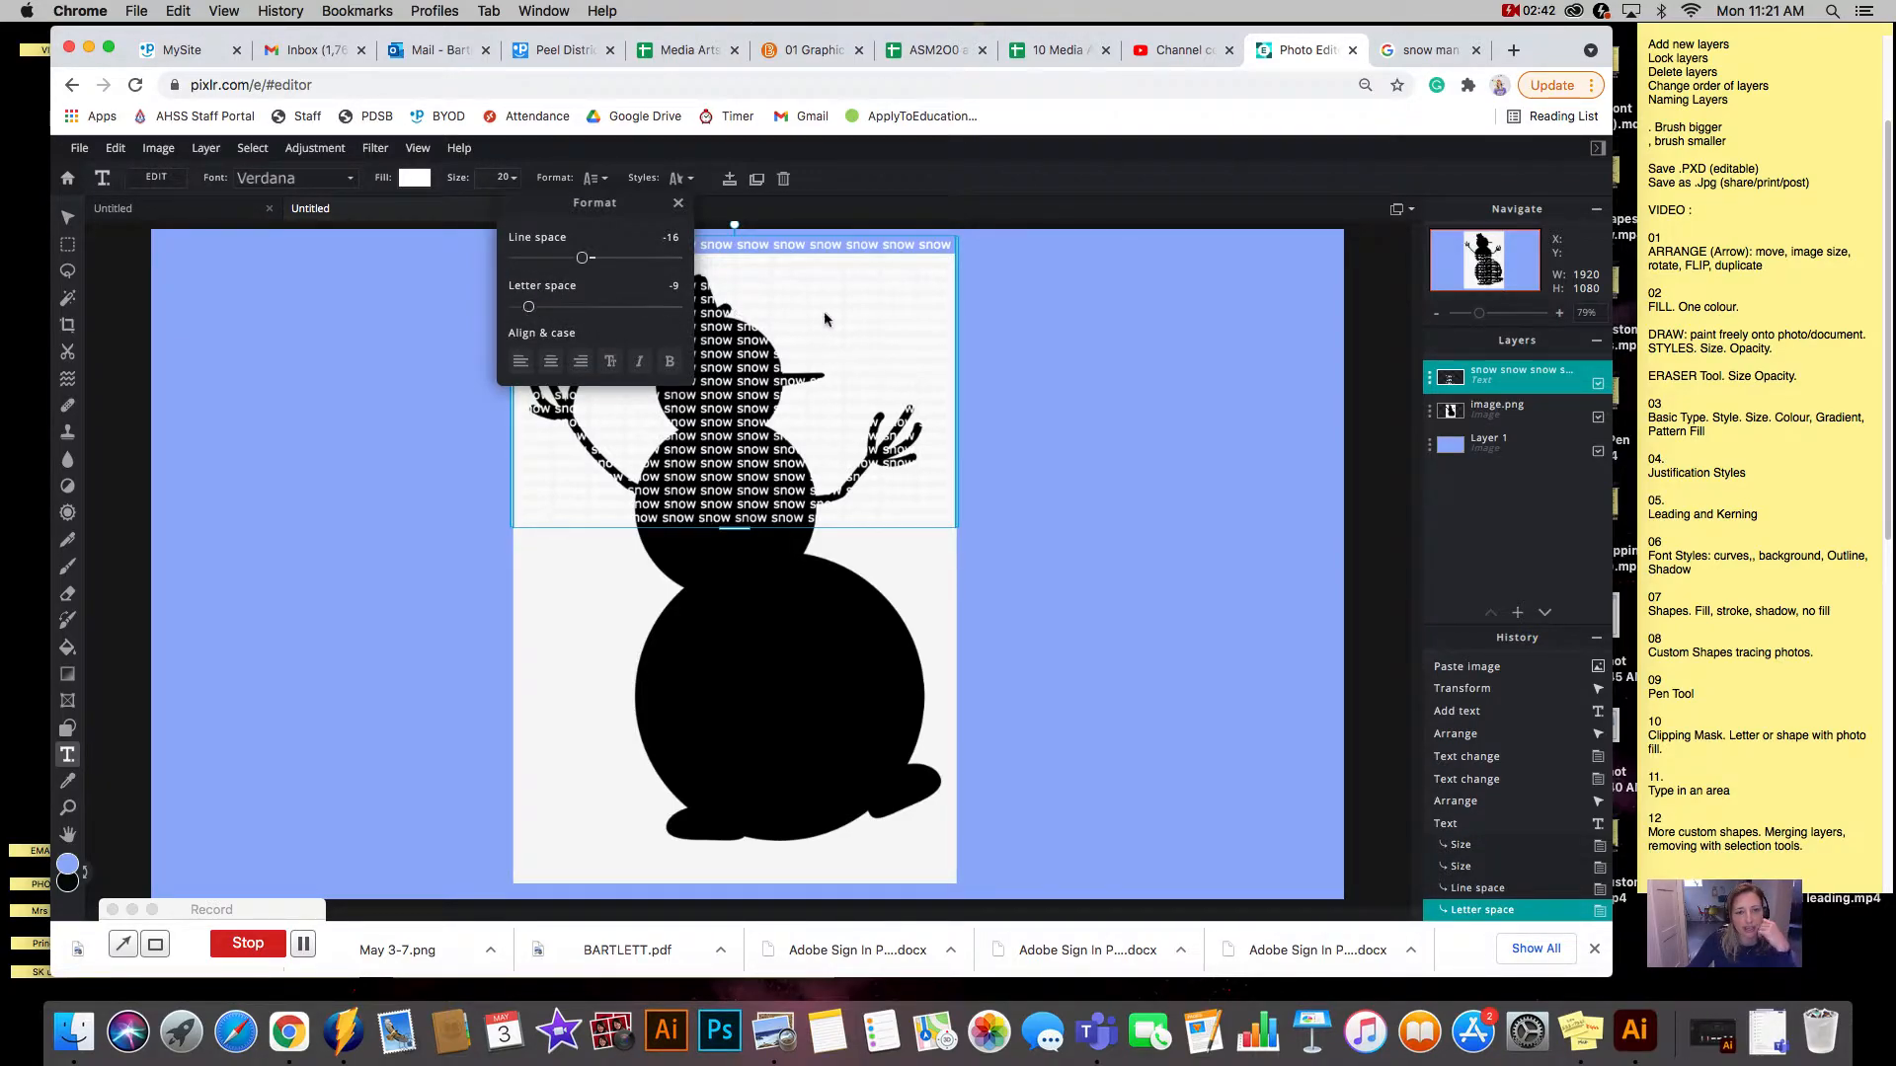
{"action": "left_click", "coordinate": [1039, 358]}
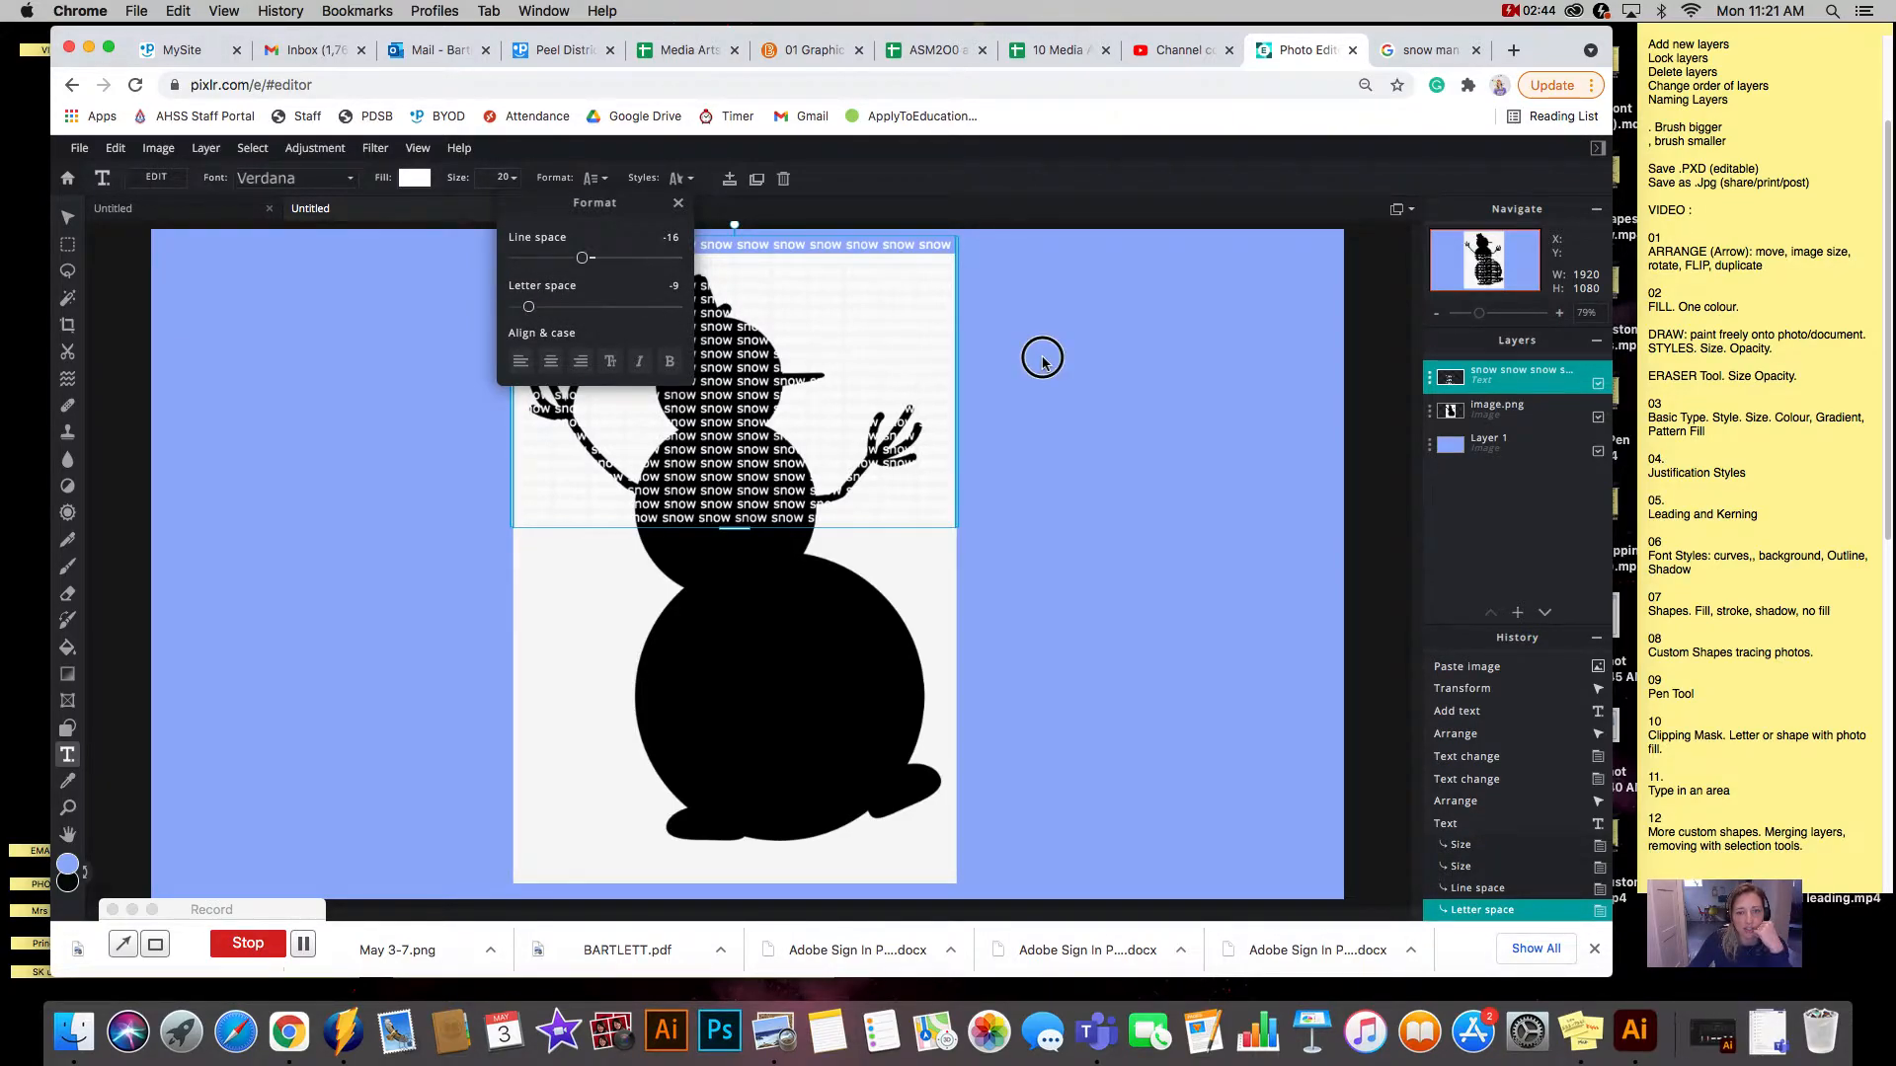
{"action": "double_click", "coordinate": [832, 505]}
{"action": "left_click", "coordinate": [67, 758]}
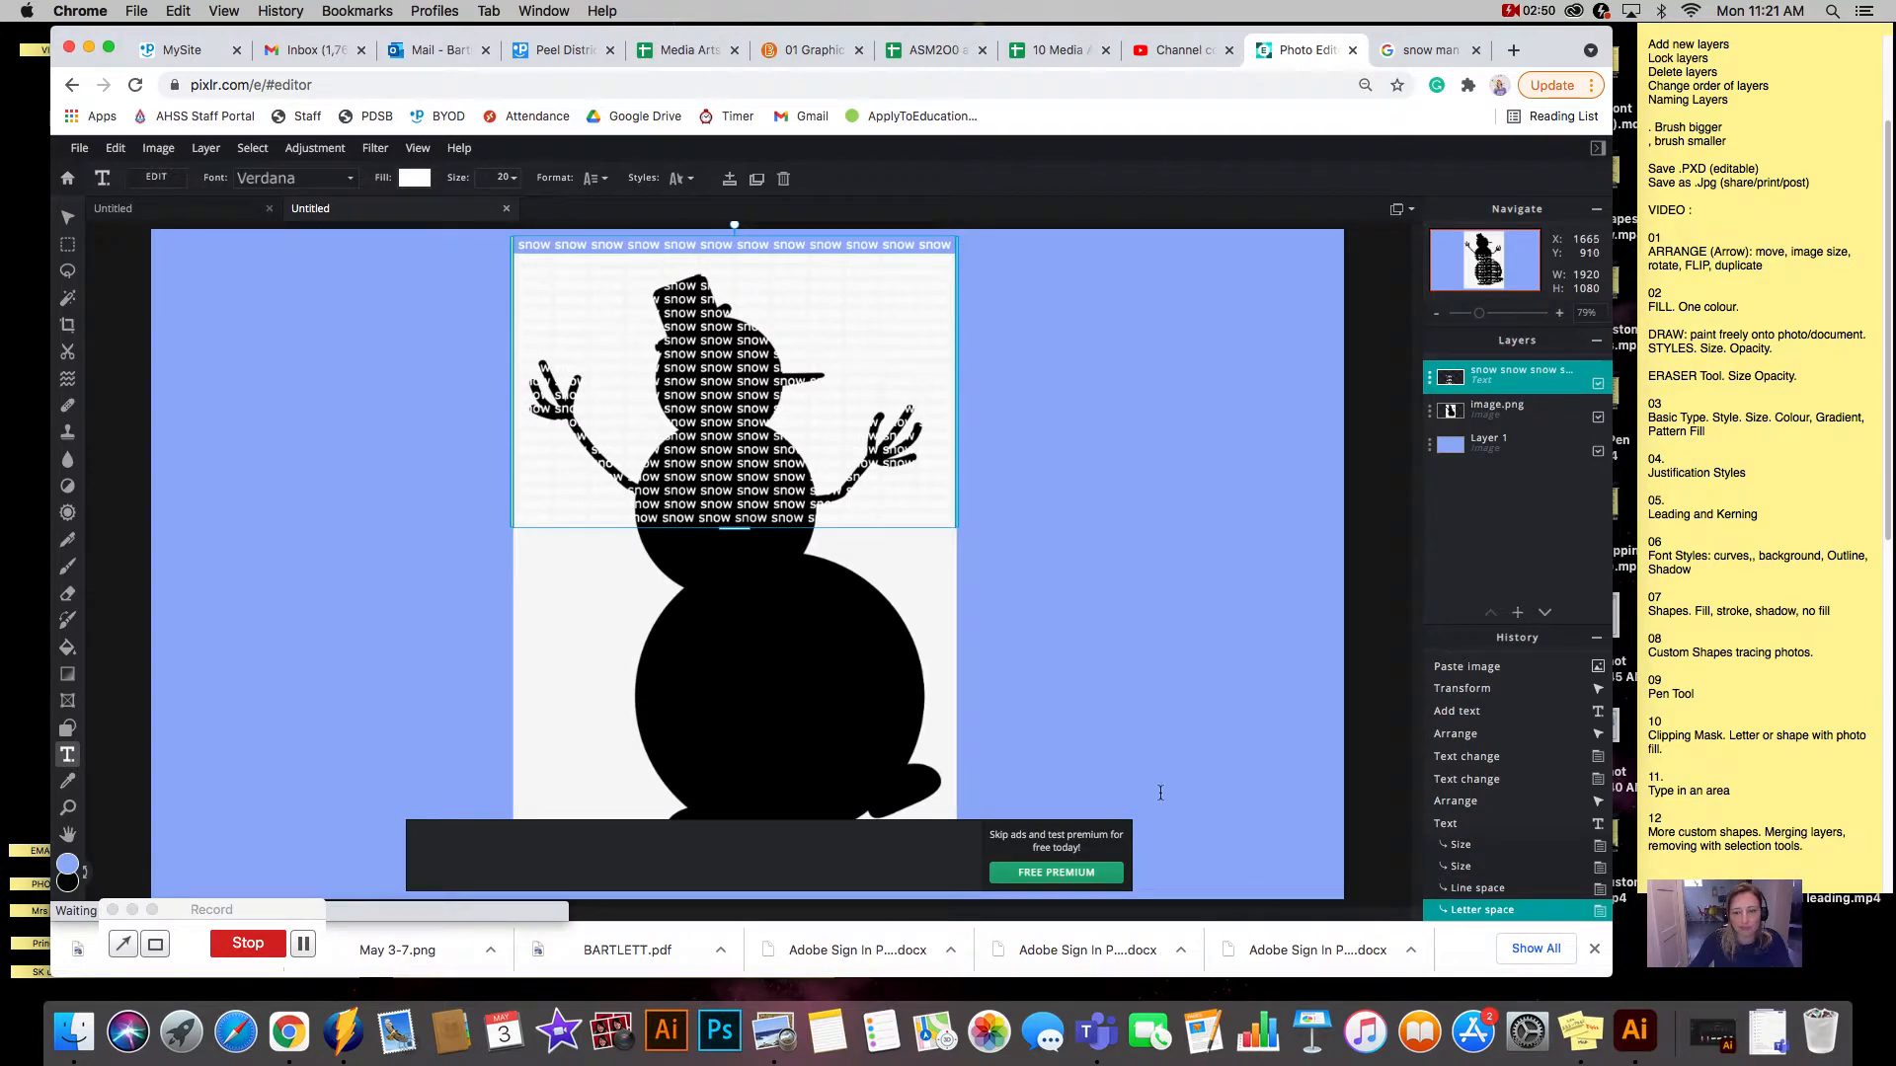
Paste more copies of the "snow" words at the end of the text block until they cover the snowman down past its feet.
{"action": "double_click", "coordinate": [757, 491]}
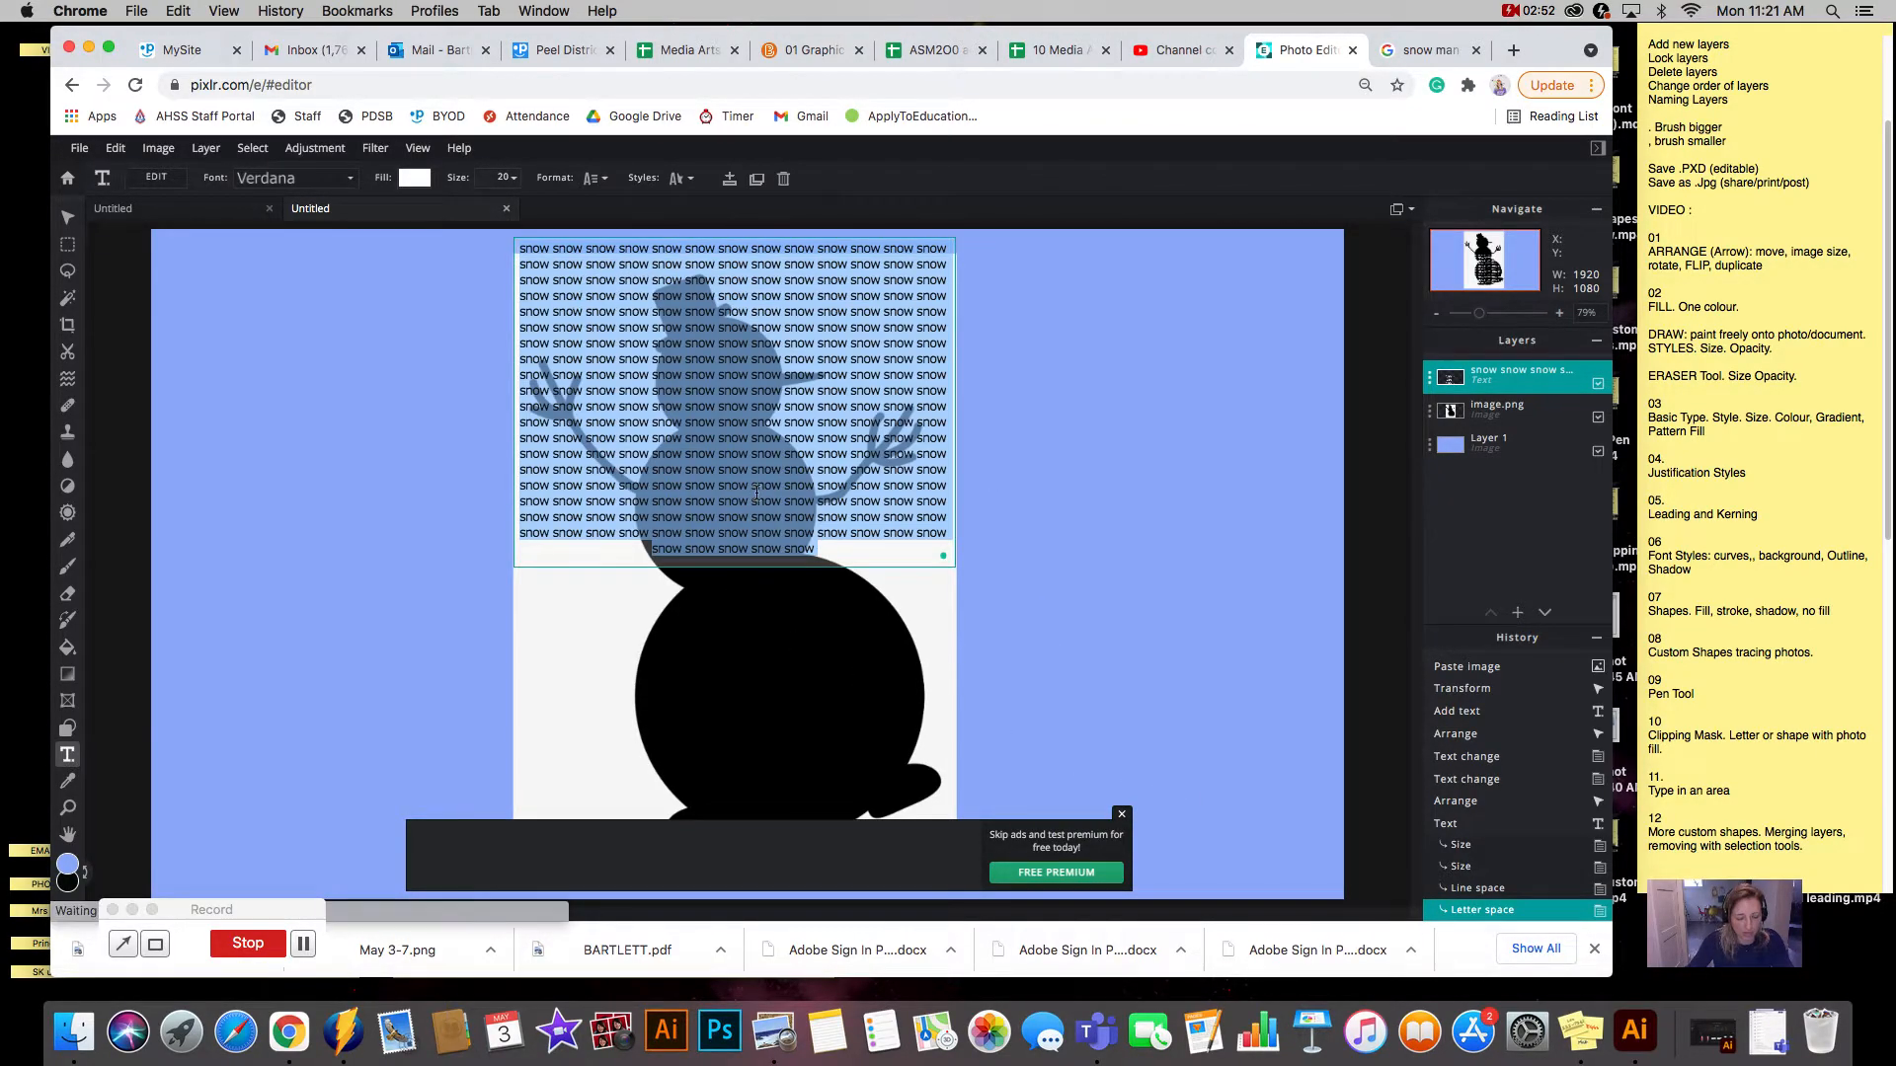
{"action": "left_click", "coordinate": [867, 553]}
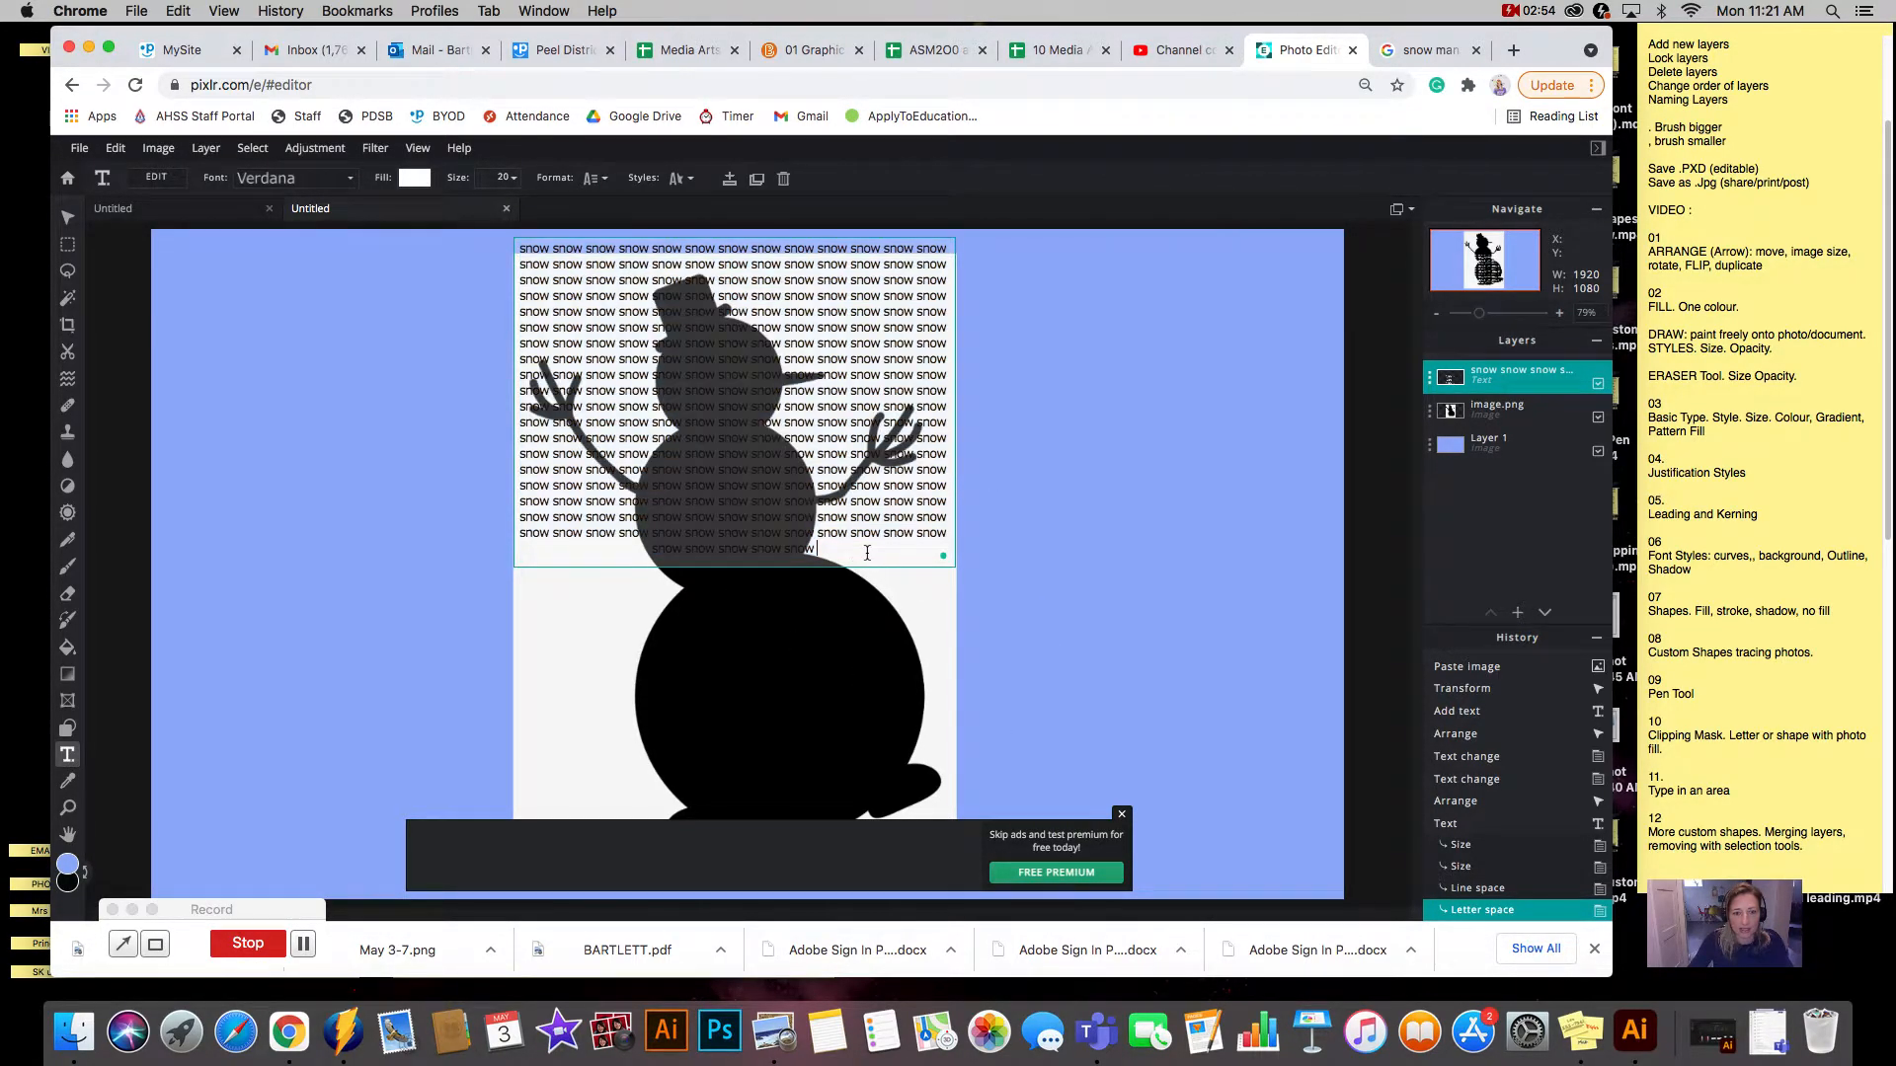
{"action": "key", "text": "super+v"}
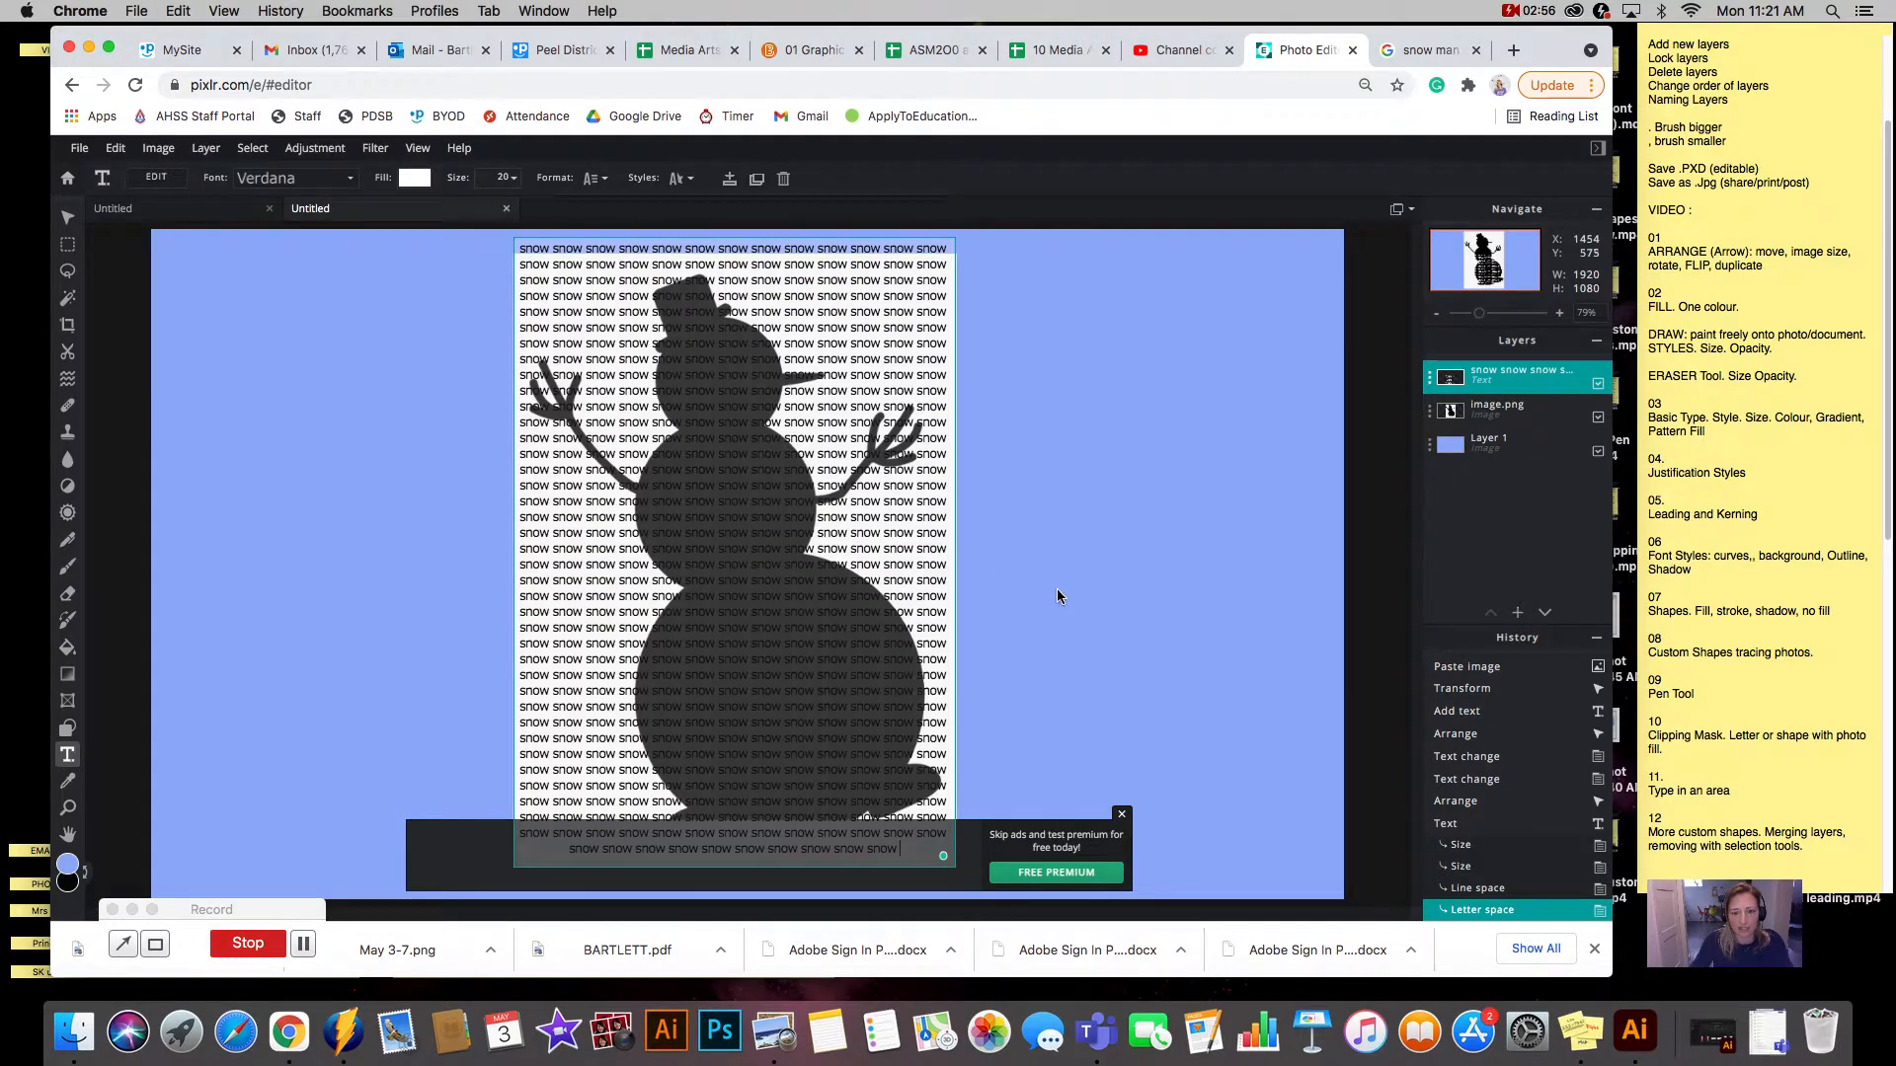
{"action": "left_click", "coordinate": [1122, 813]}
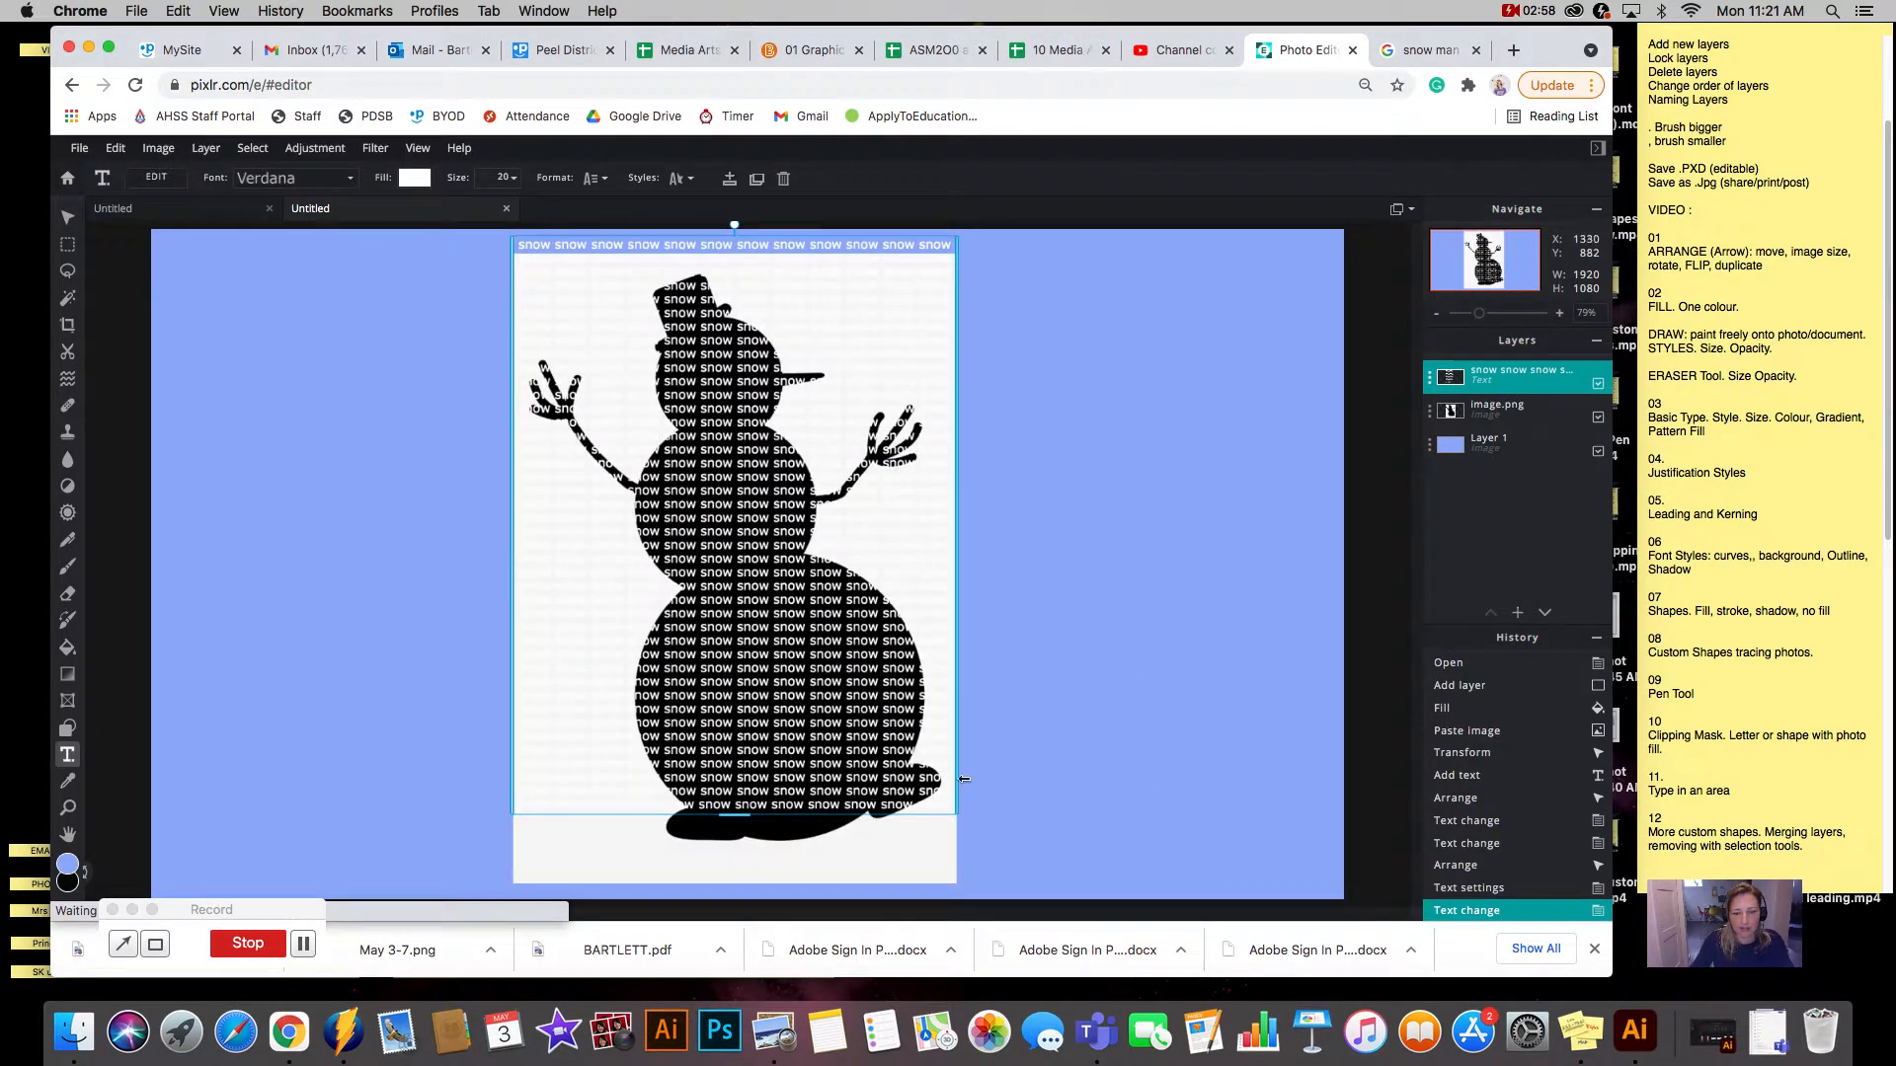
{"action": "double_click", "coordinate": [921, 807]}
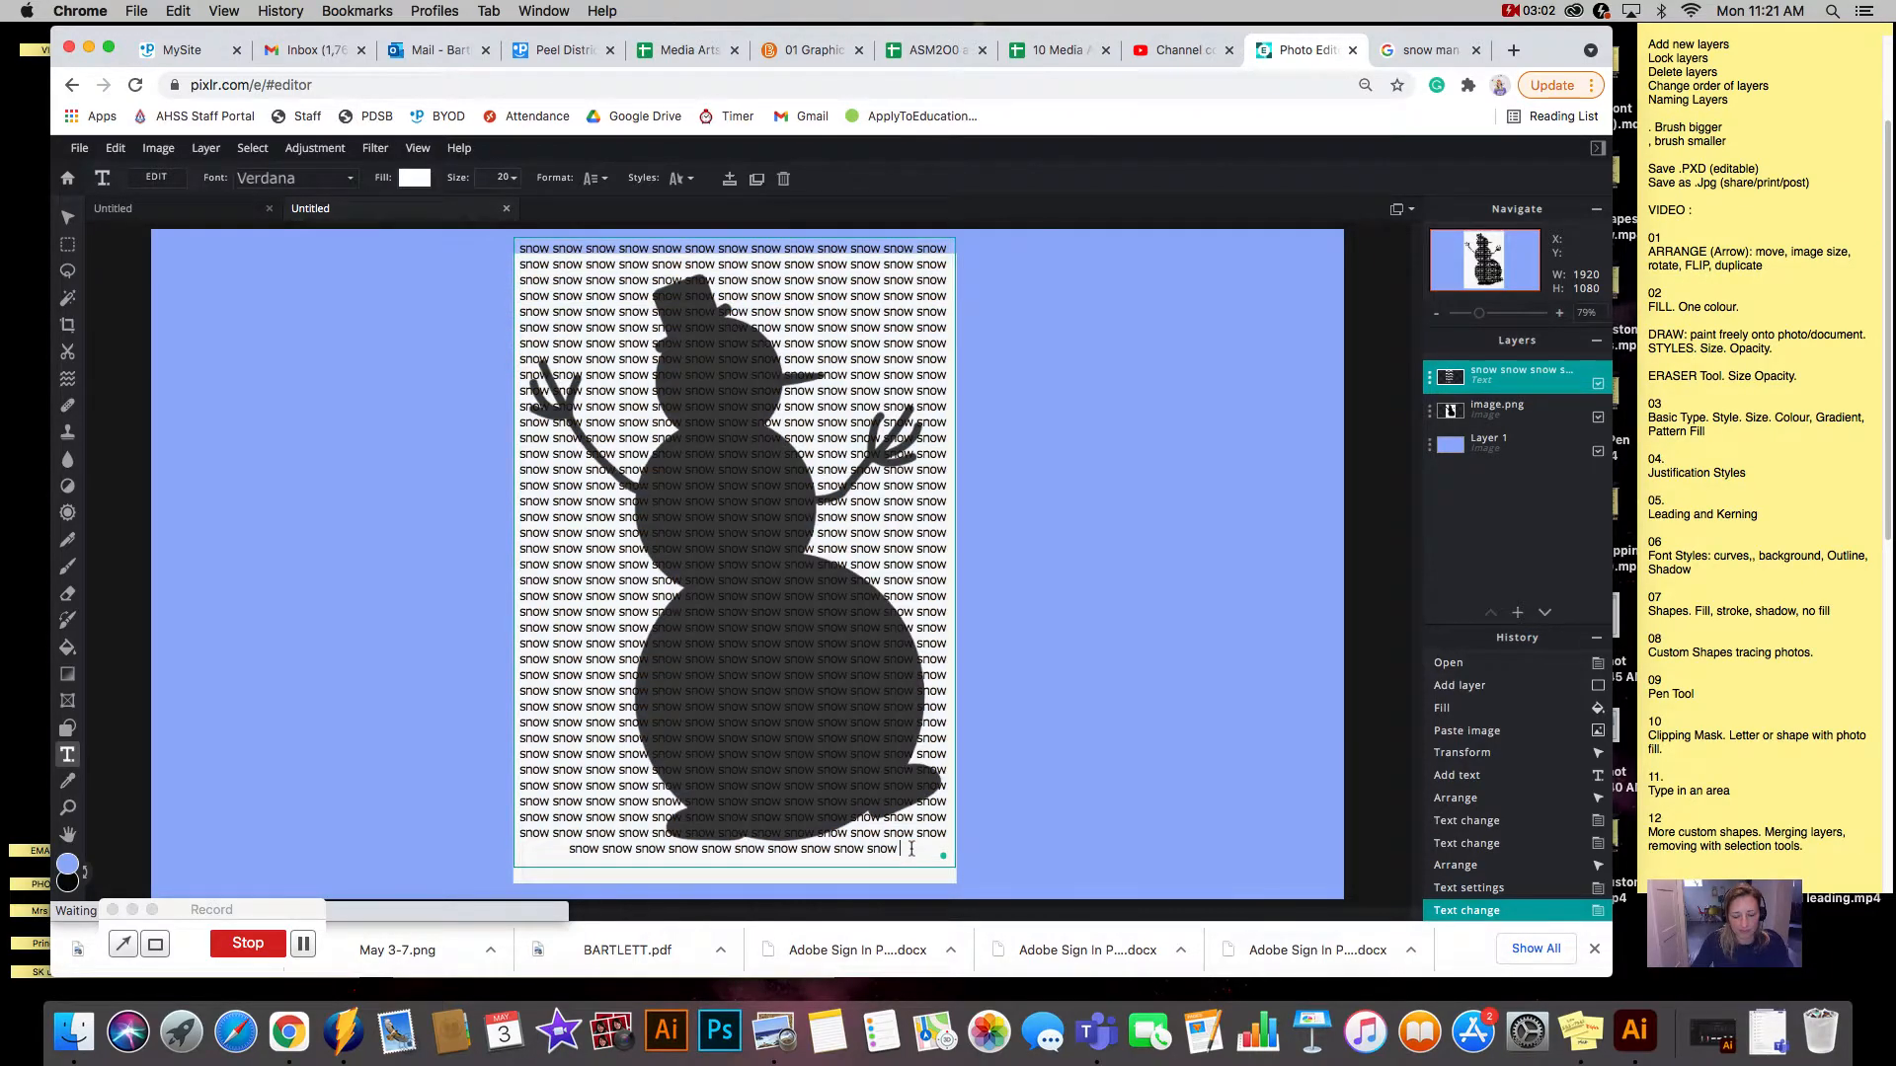
{"action": "left_click", "coordinate": [1051, 787]}
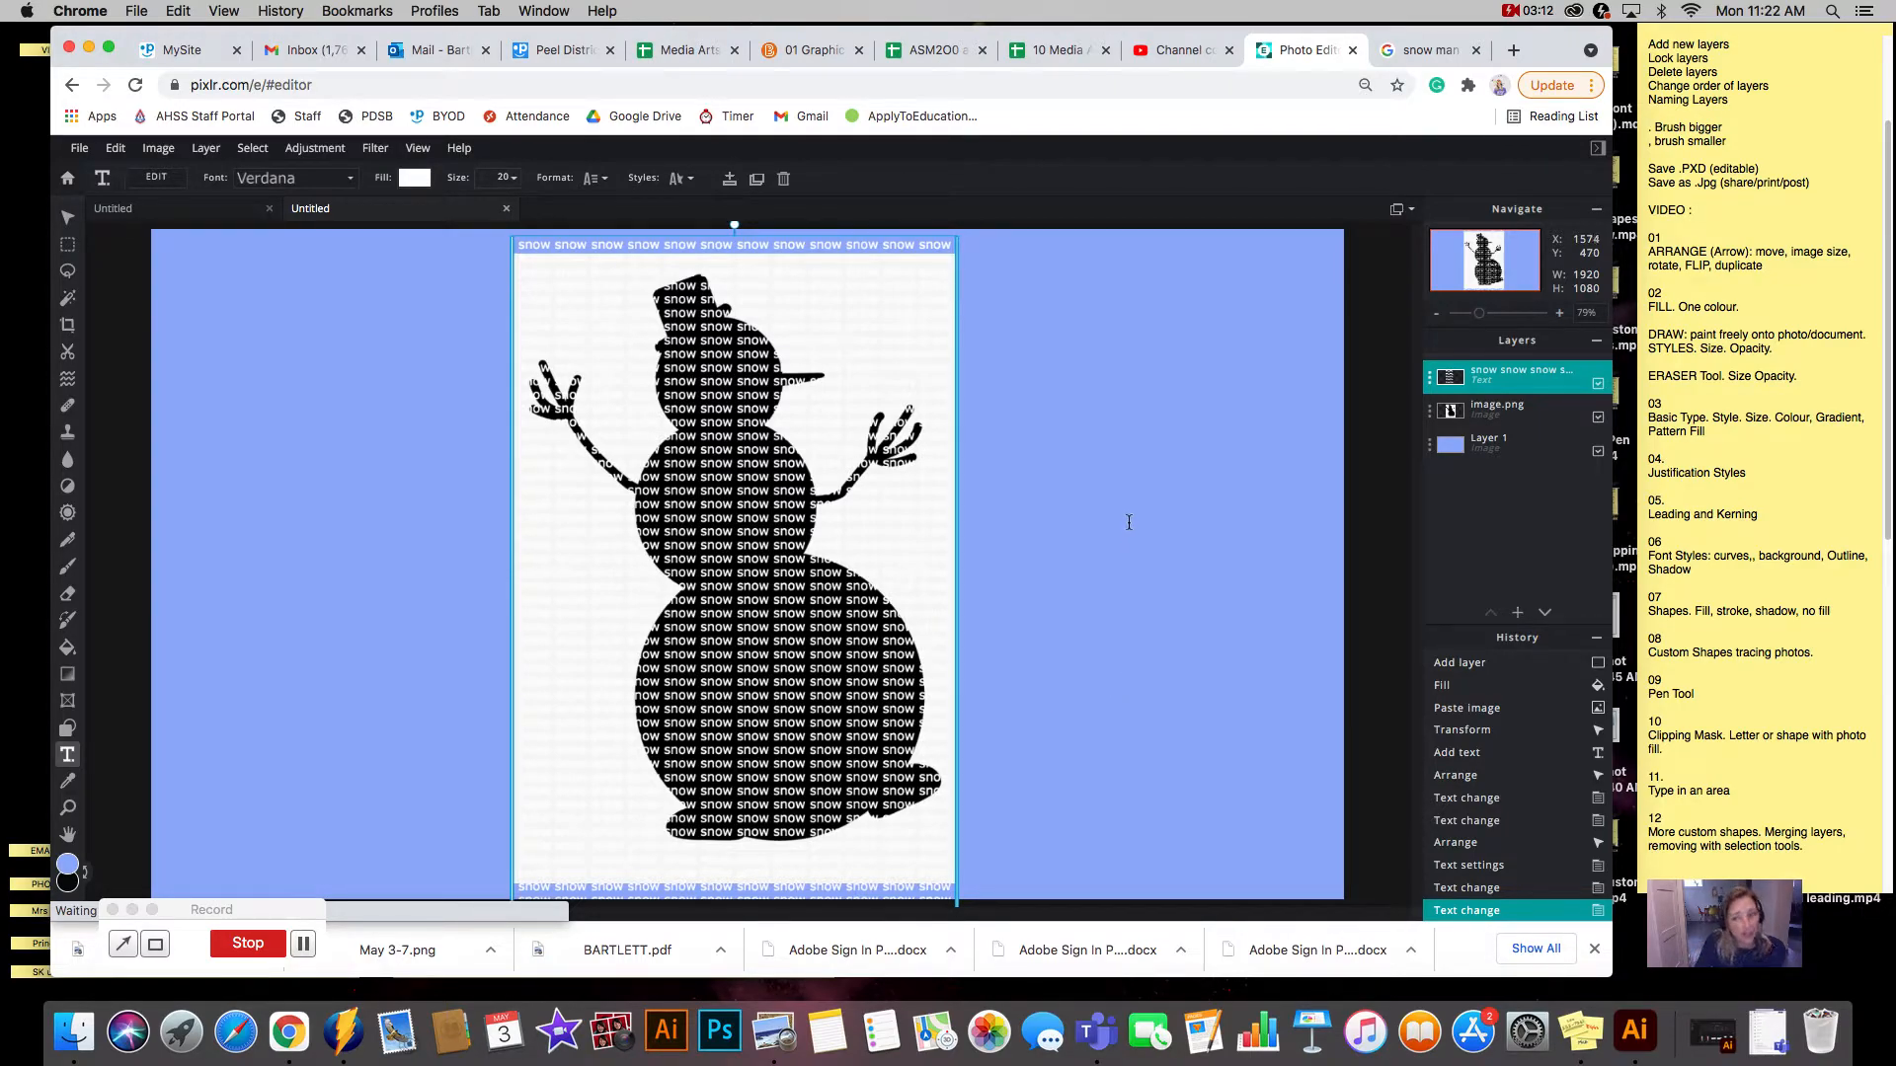
Hide the "snow" text layer and select the black snowman silhouette on the image.png layer with Wand Select.
{"action": "left_click", "coordinate": [1508, 417]}
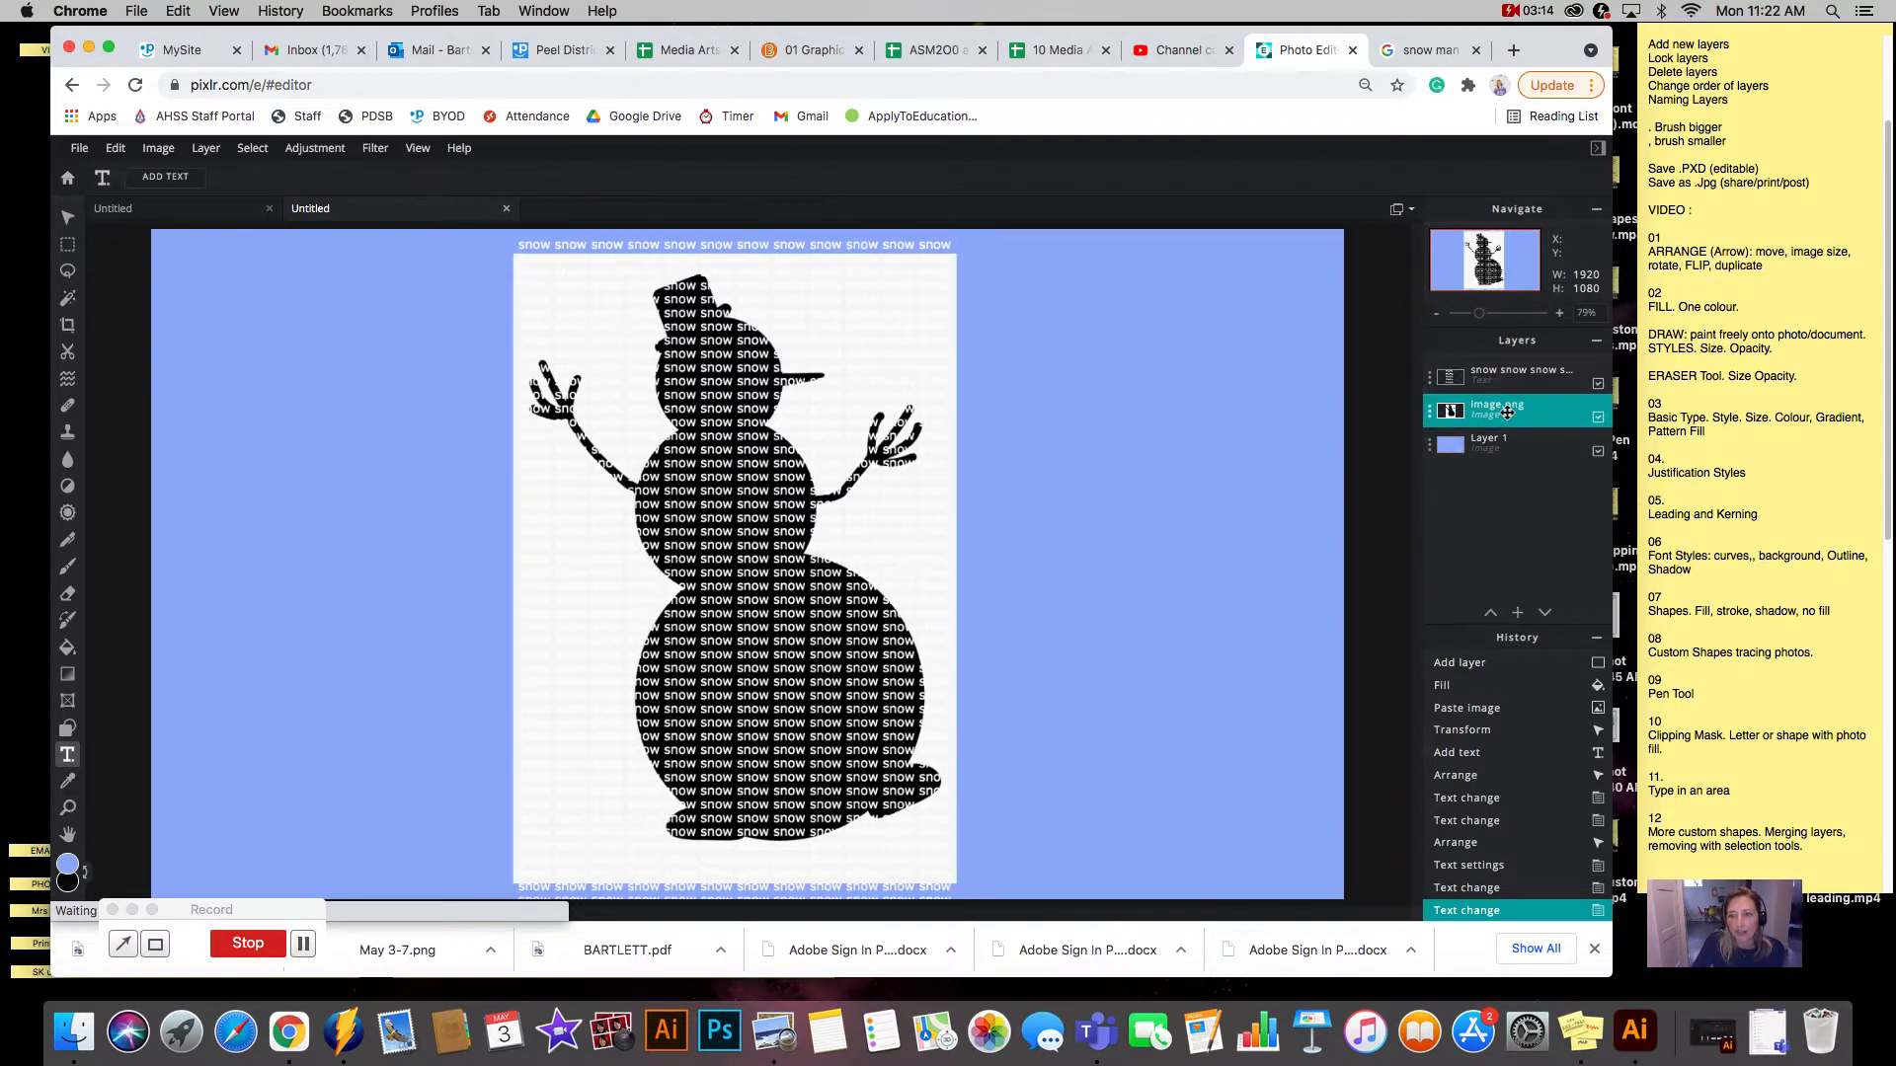
{"action": "left_click", "coordinate": [73, 303]}
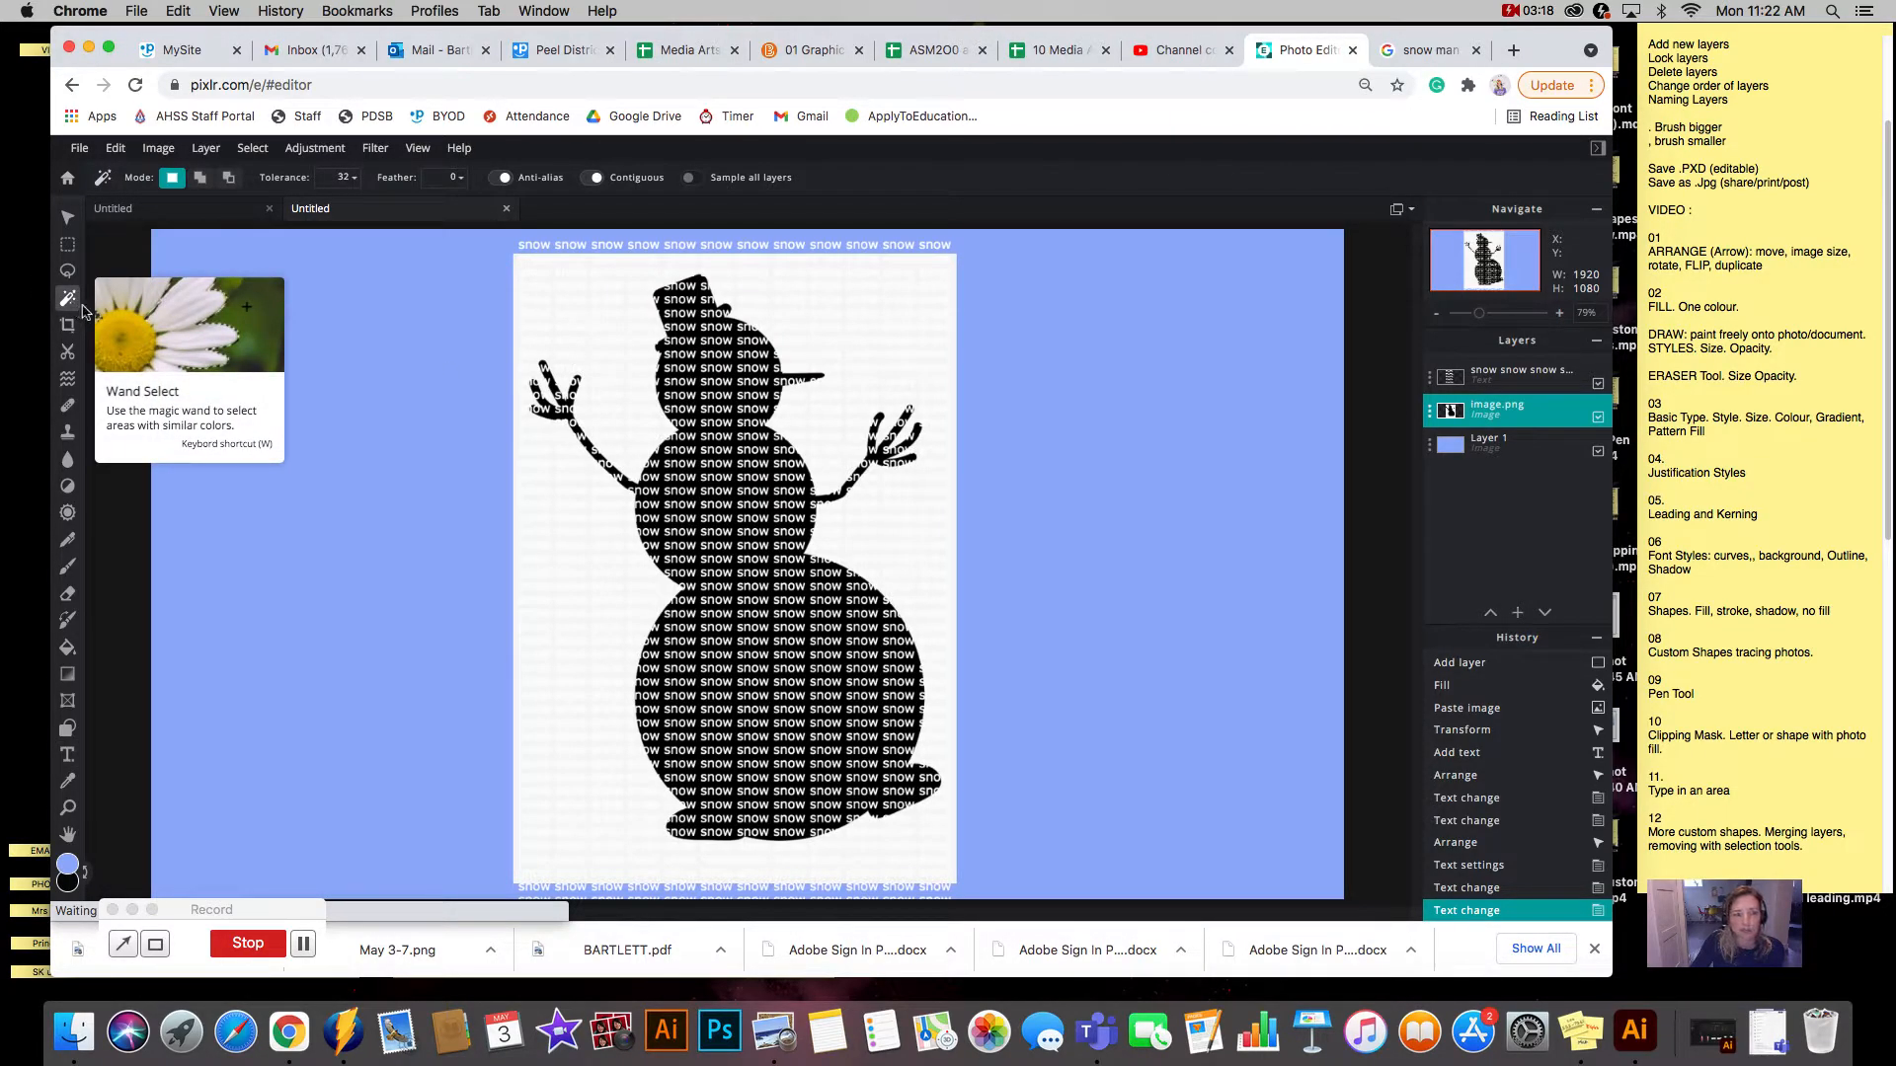
{"action": "left_click", "coordinate": [1599, 384]}
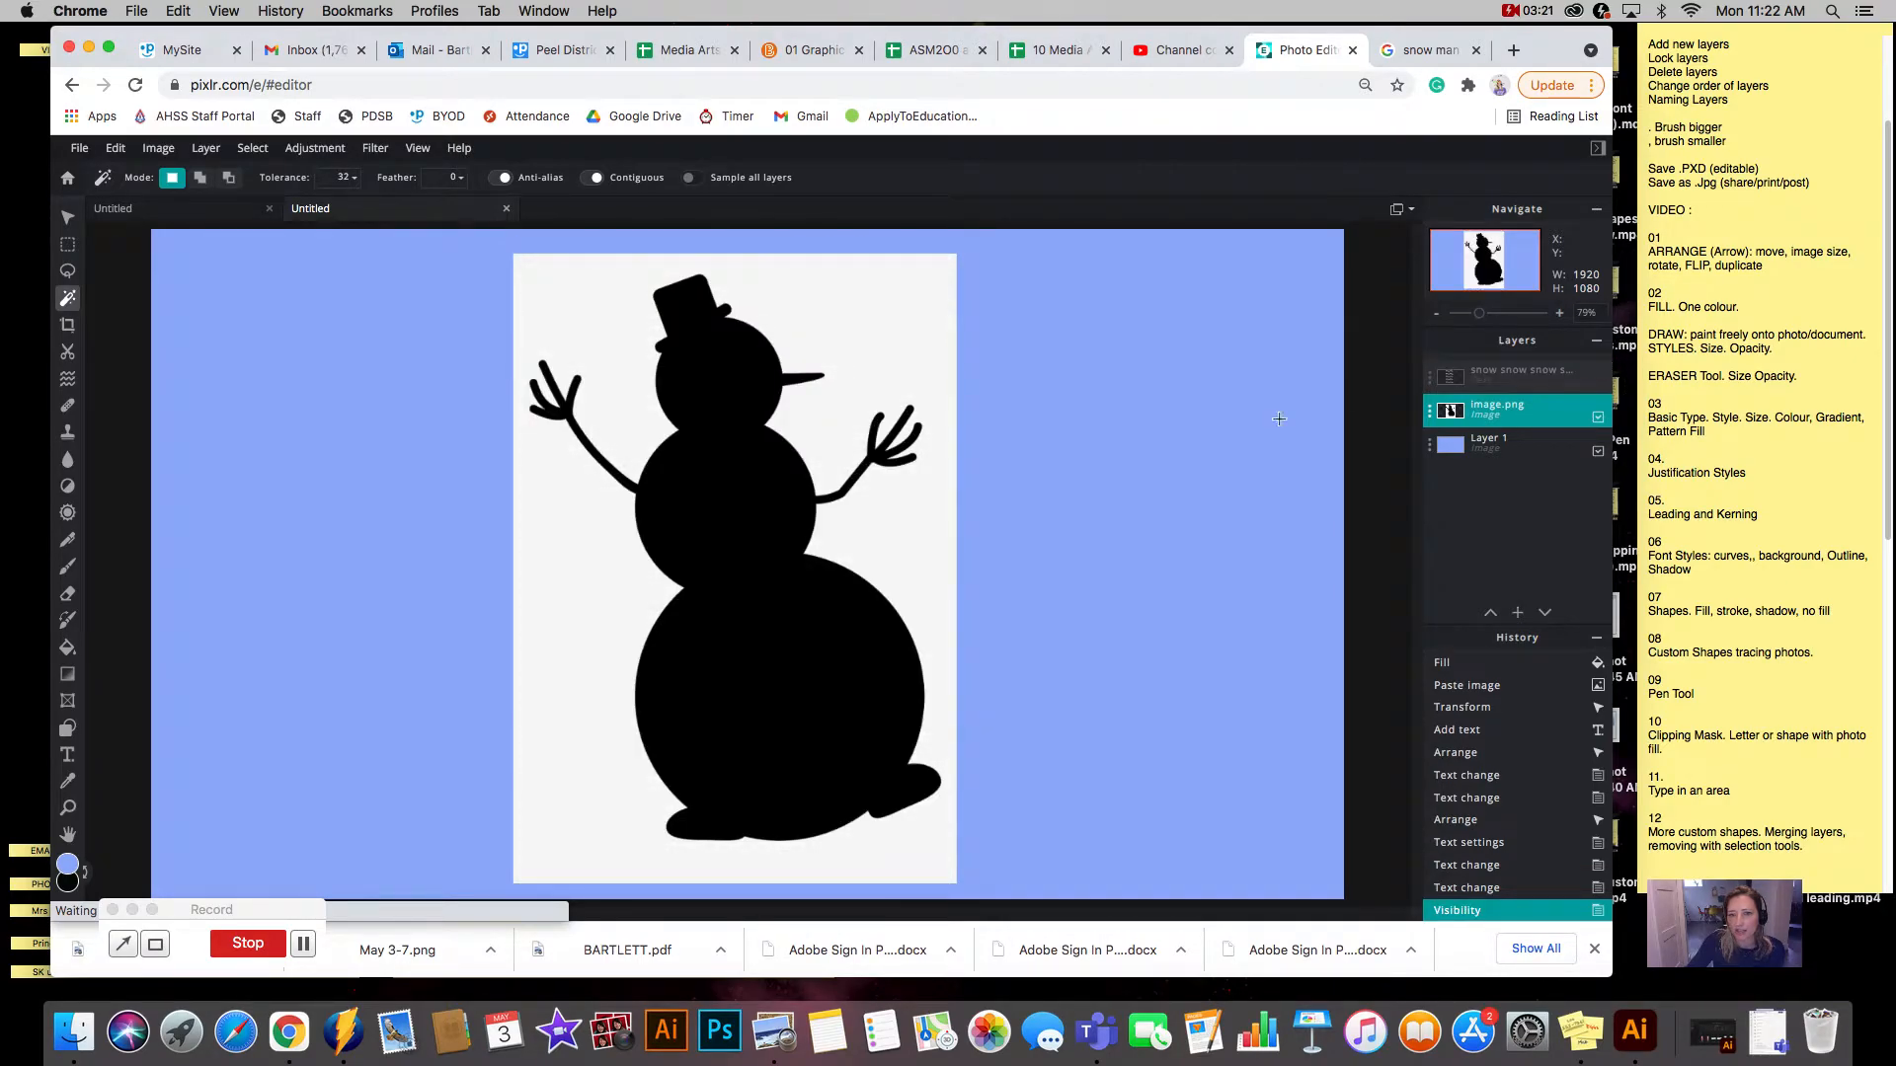
{"action": "left_click", "coordinate": [731, 520]}
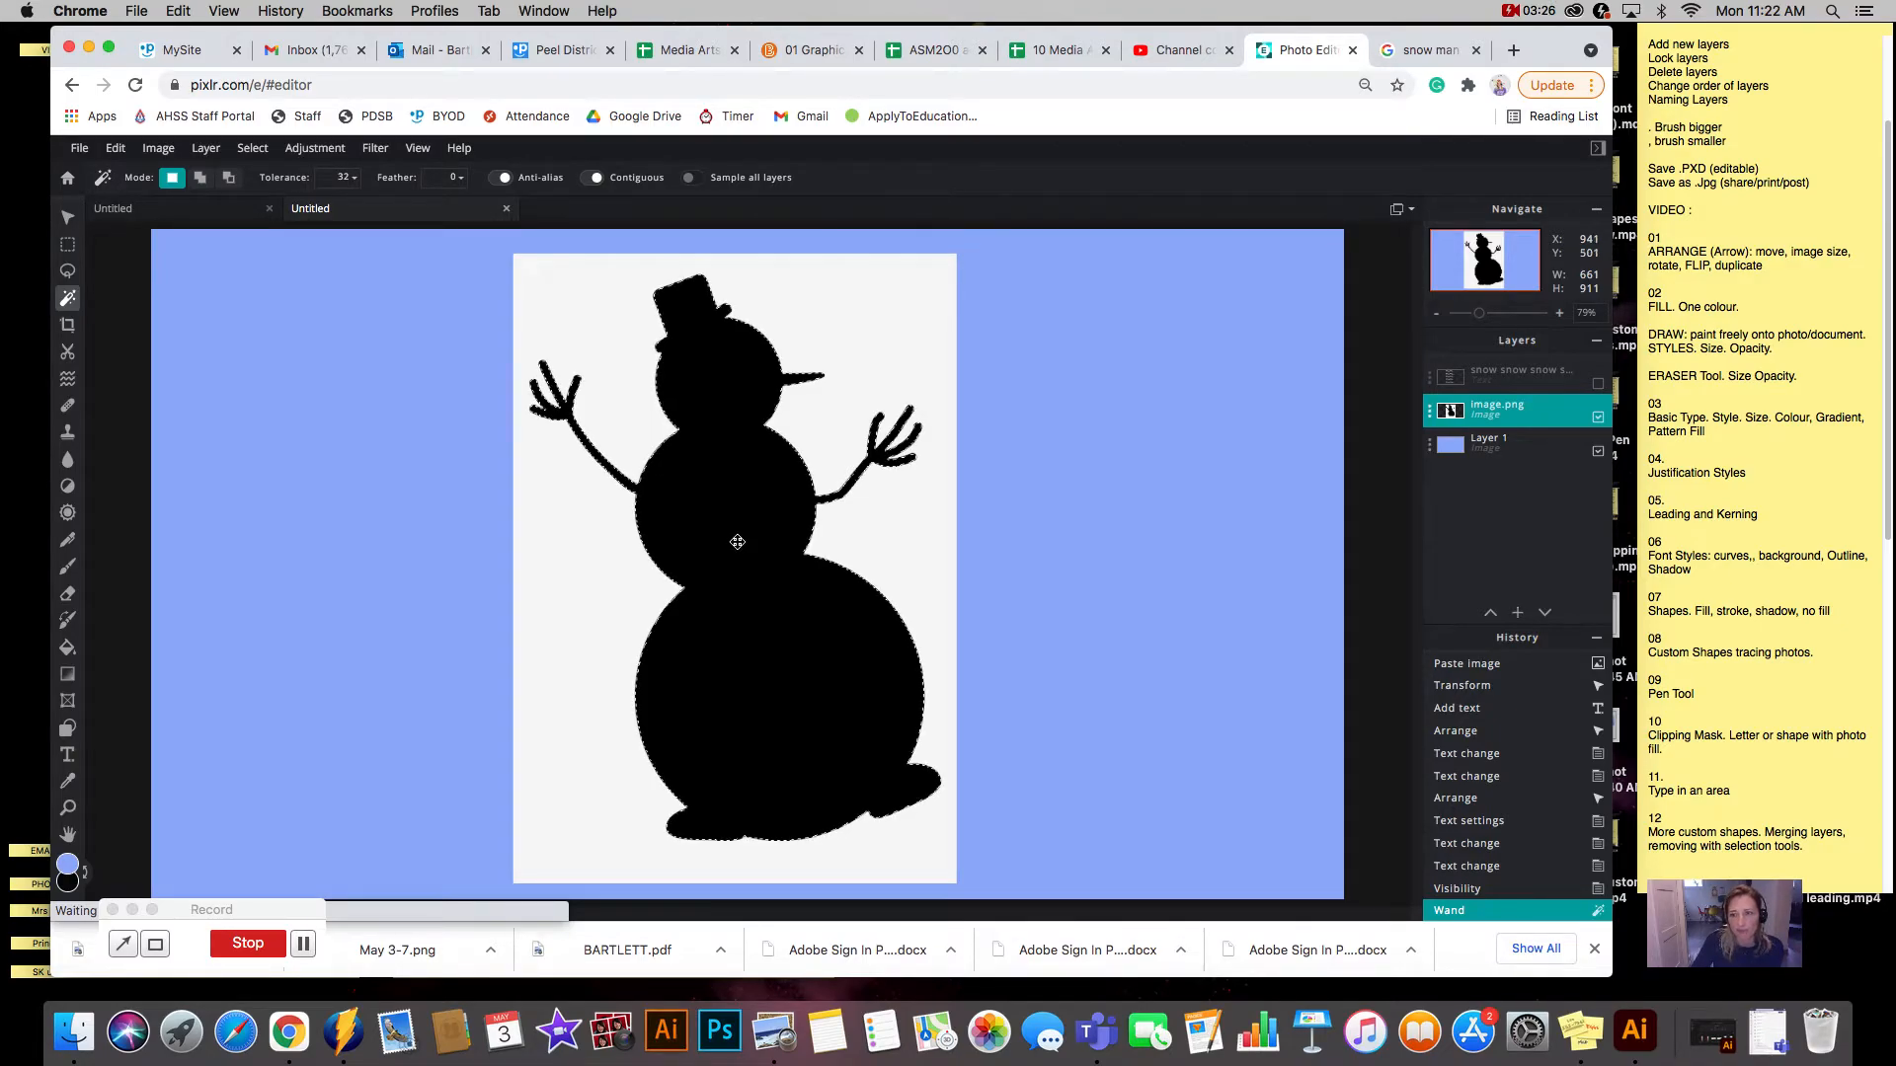
With the "snow" text layer active and shown, hide the image.png silhouette layer and invert the snowman selection.
{"action": "left_click", "coordinate": [1522, 376]}
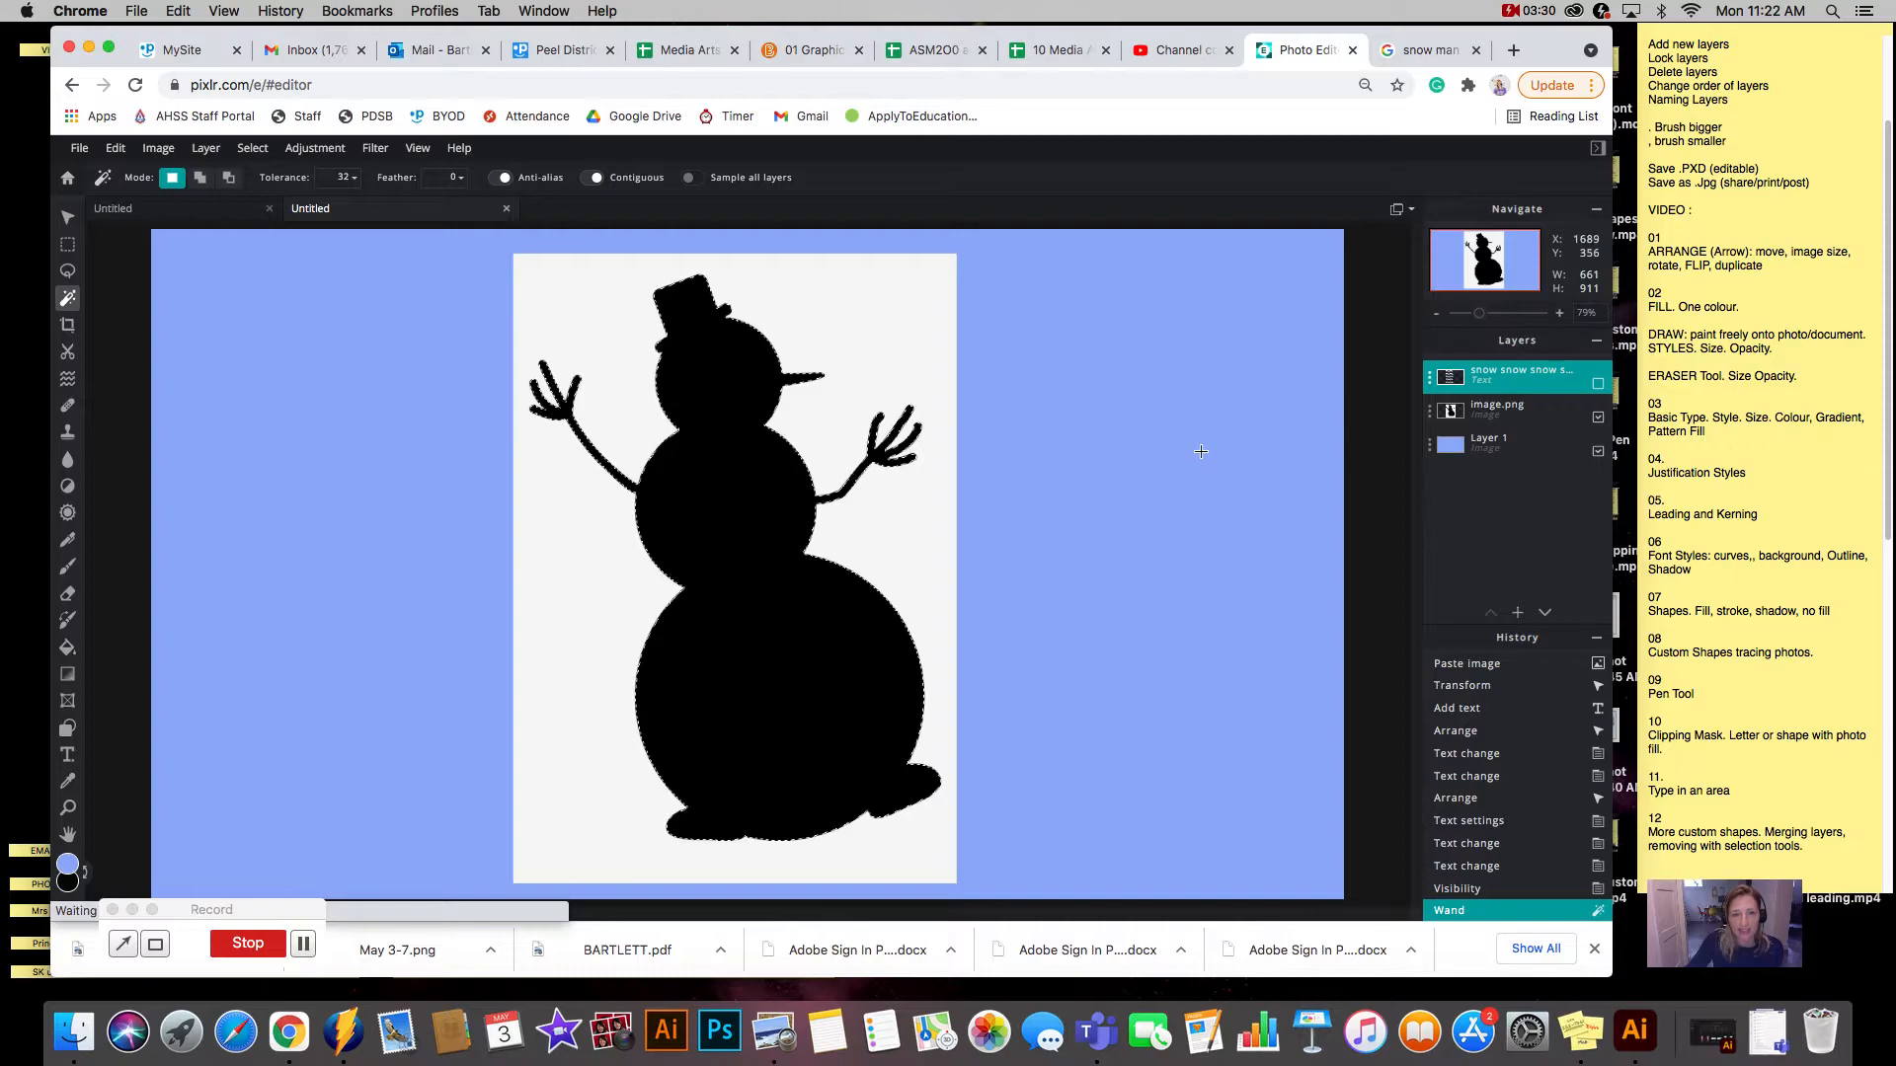
{"action": "left_click", "coordinate": [1599, 385]}
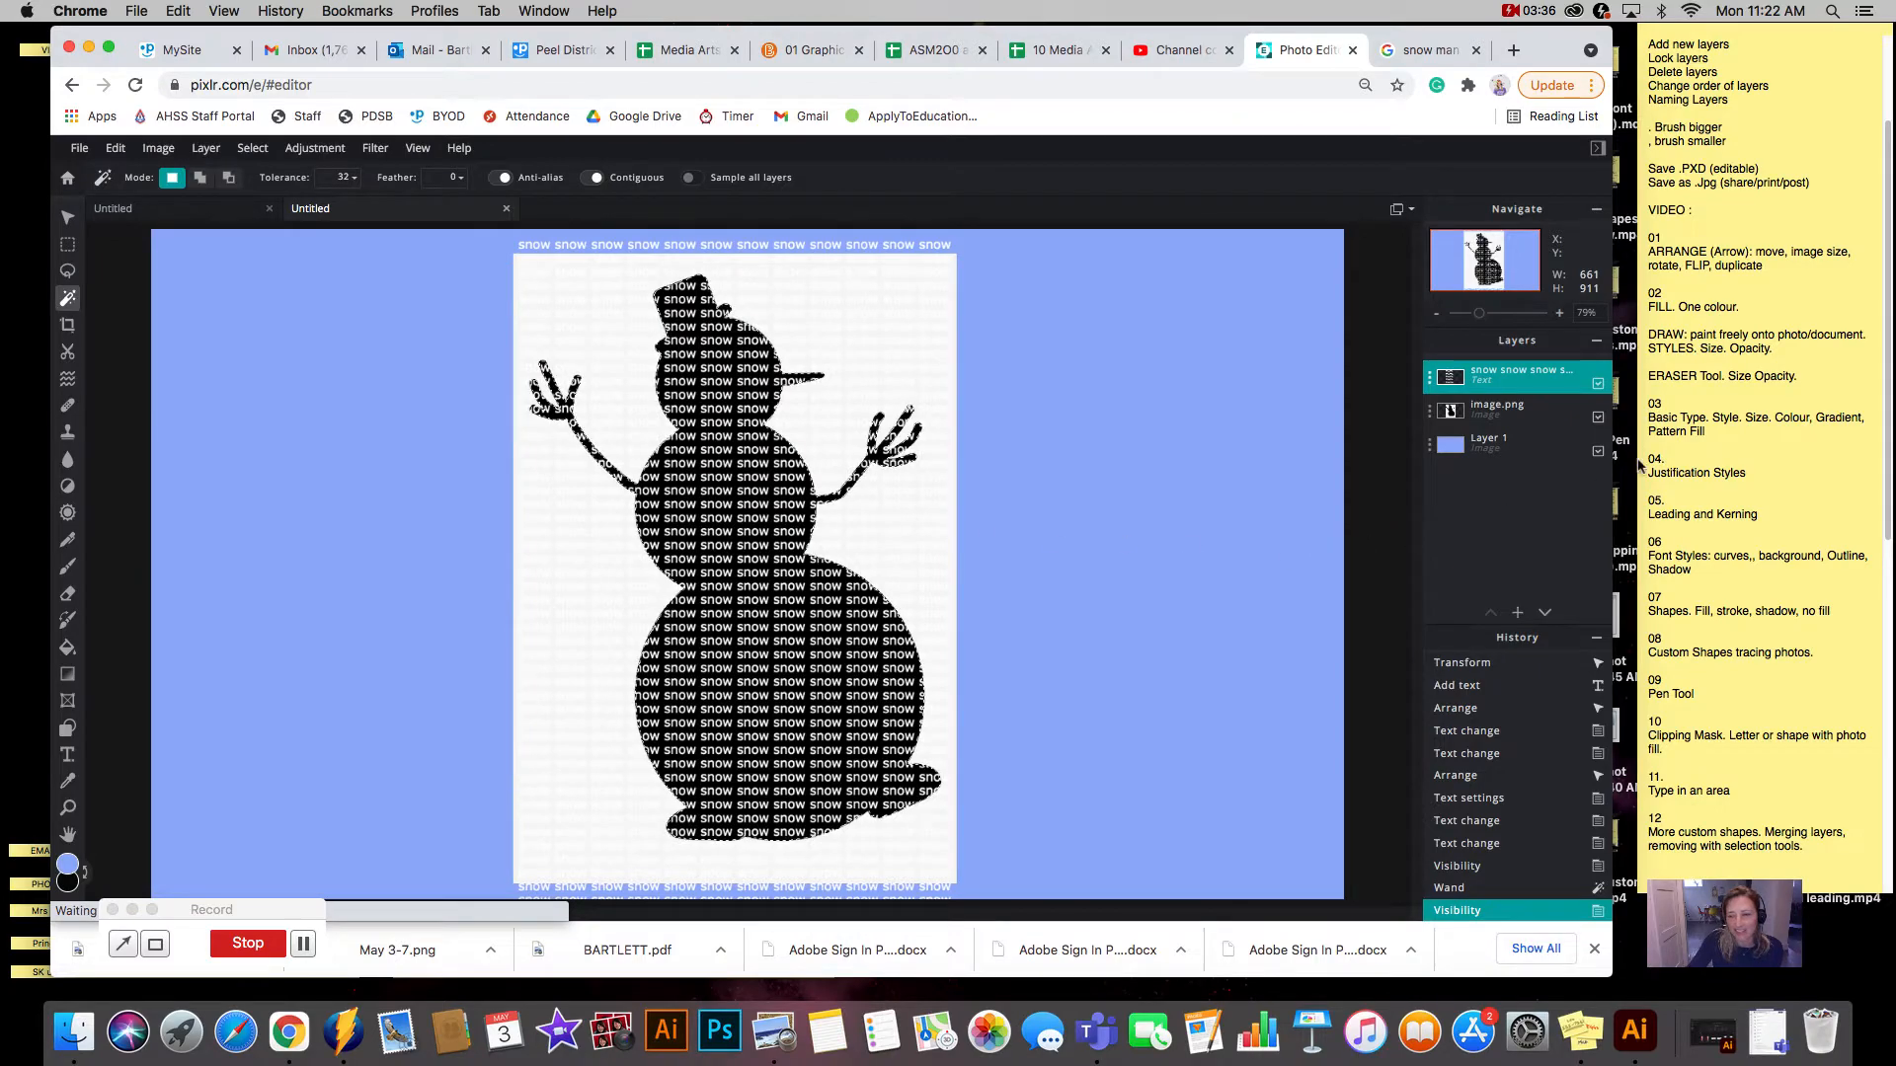
{"action": "left_click", "coordinate": [1599, 418]}
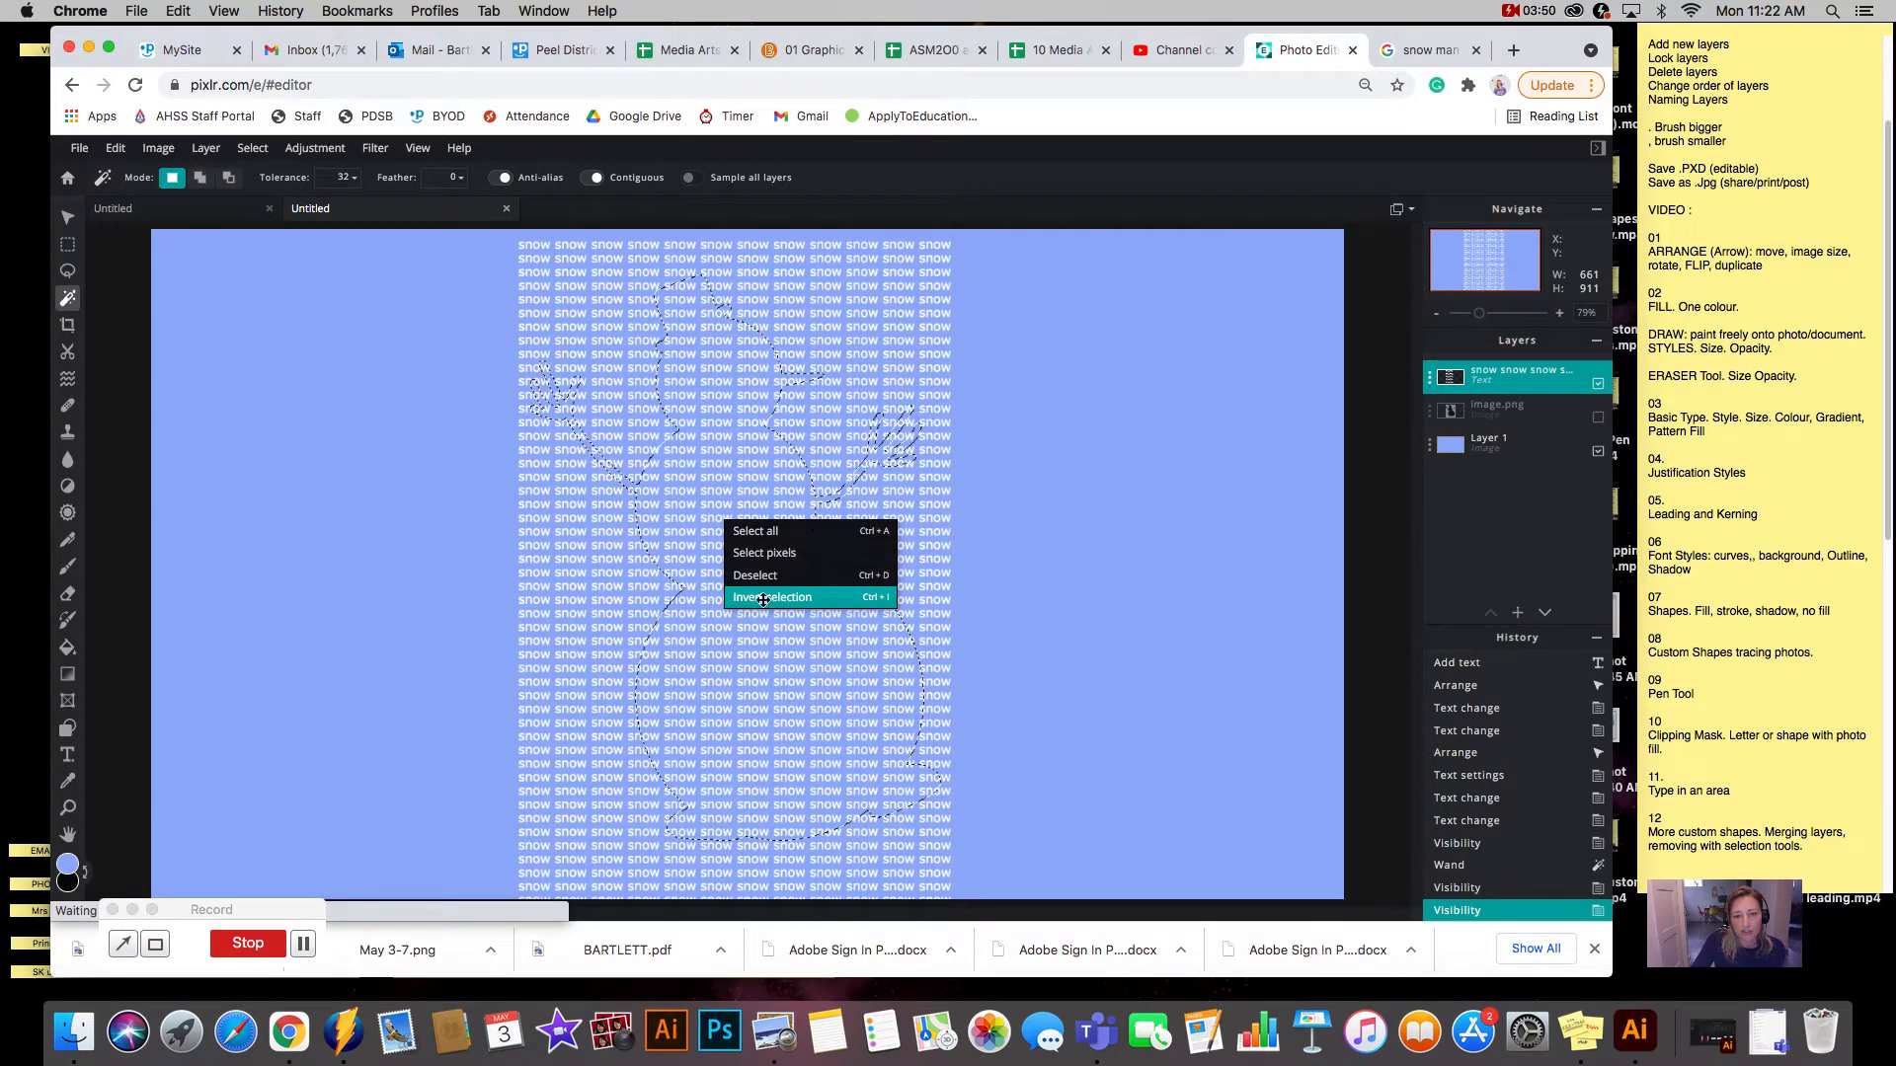
{"action": "left_click", "coordinate": [764, 598]}
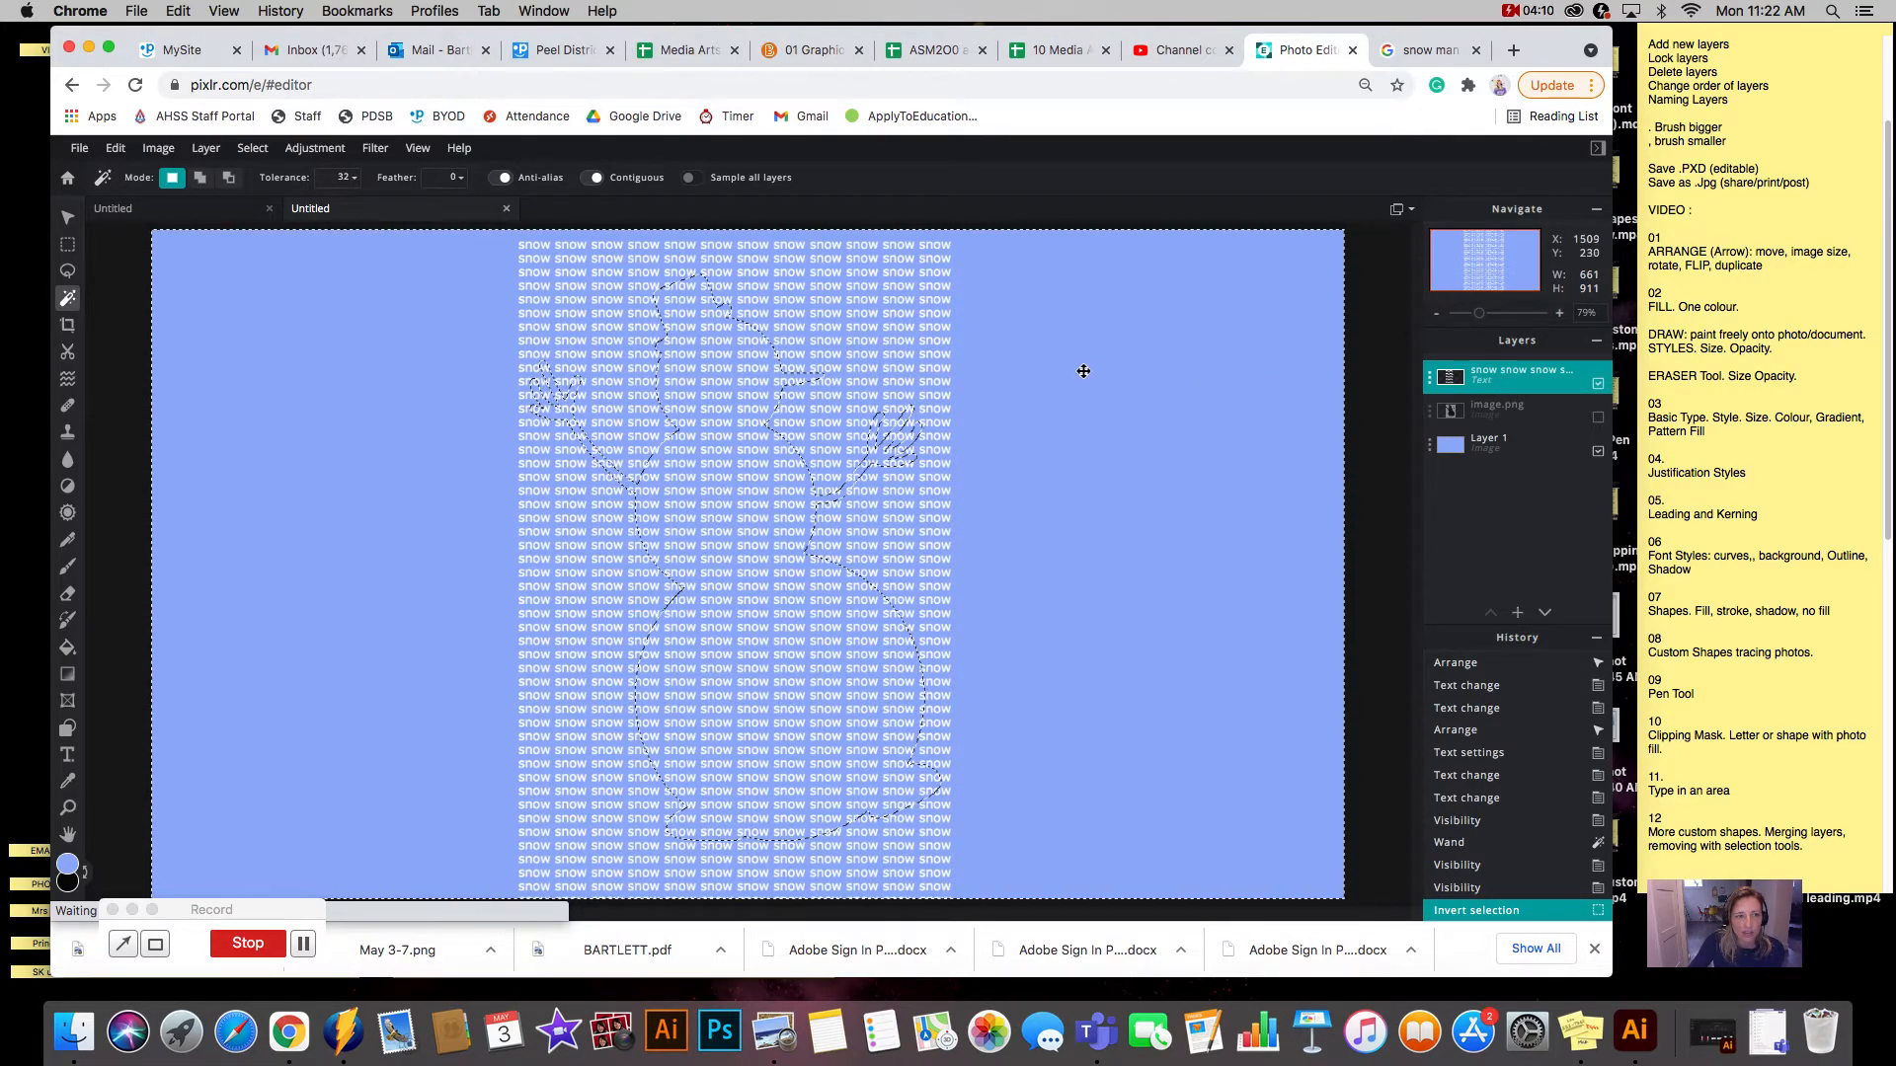
Rasterize the "snow" text layer and delete the words outside the snowman shape.
{"action": "left_click", "coordinate": [210, 150]}
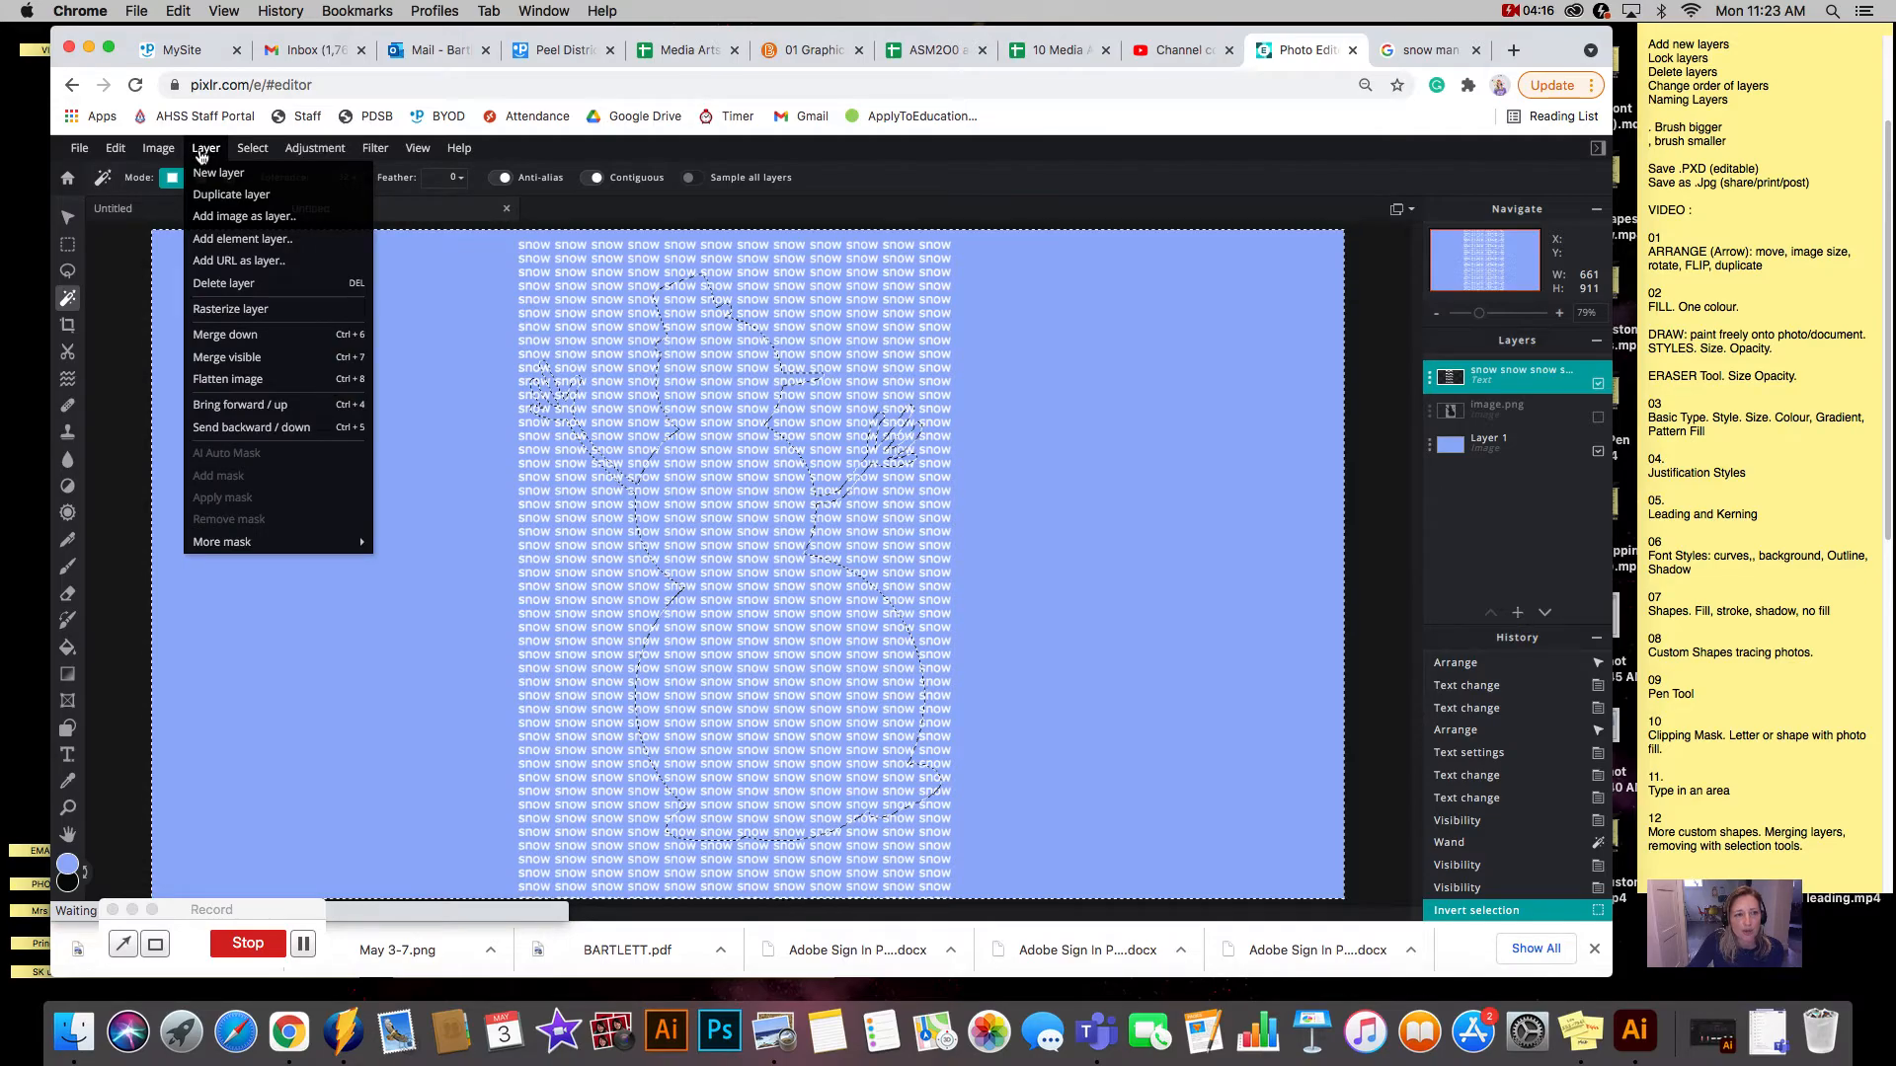
{"action": "left_click", "coordinate": [225, 312]}
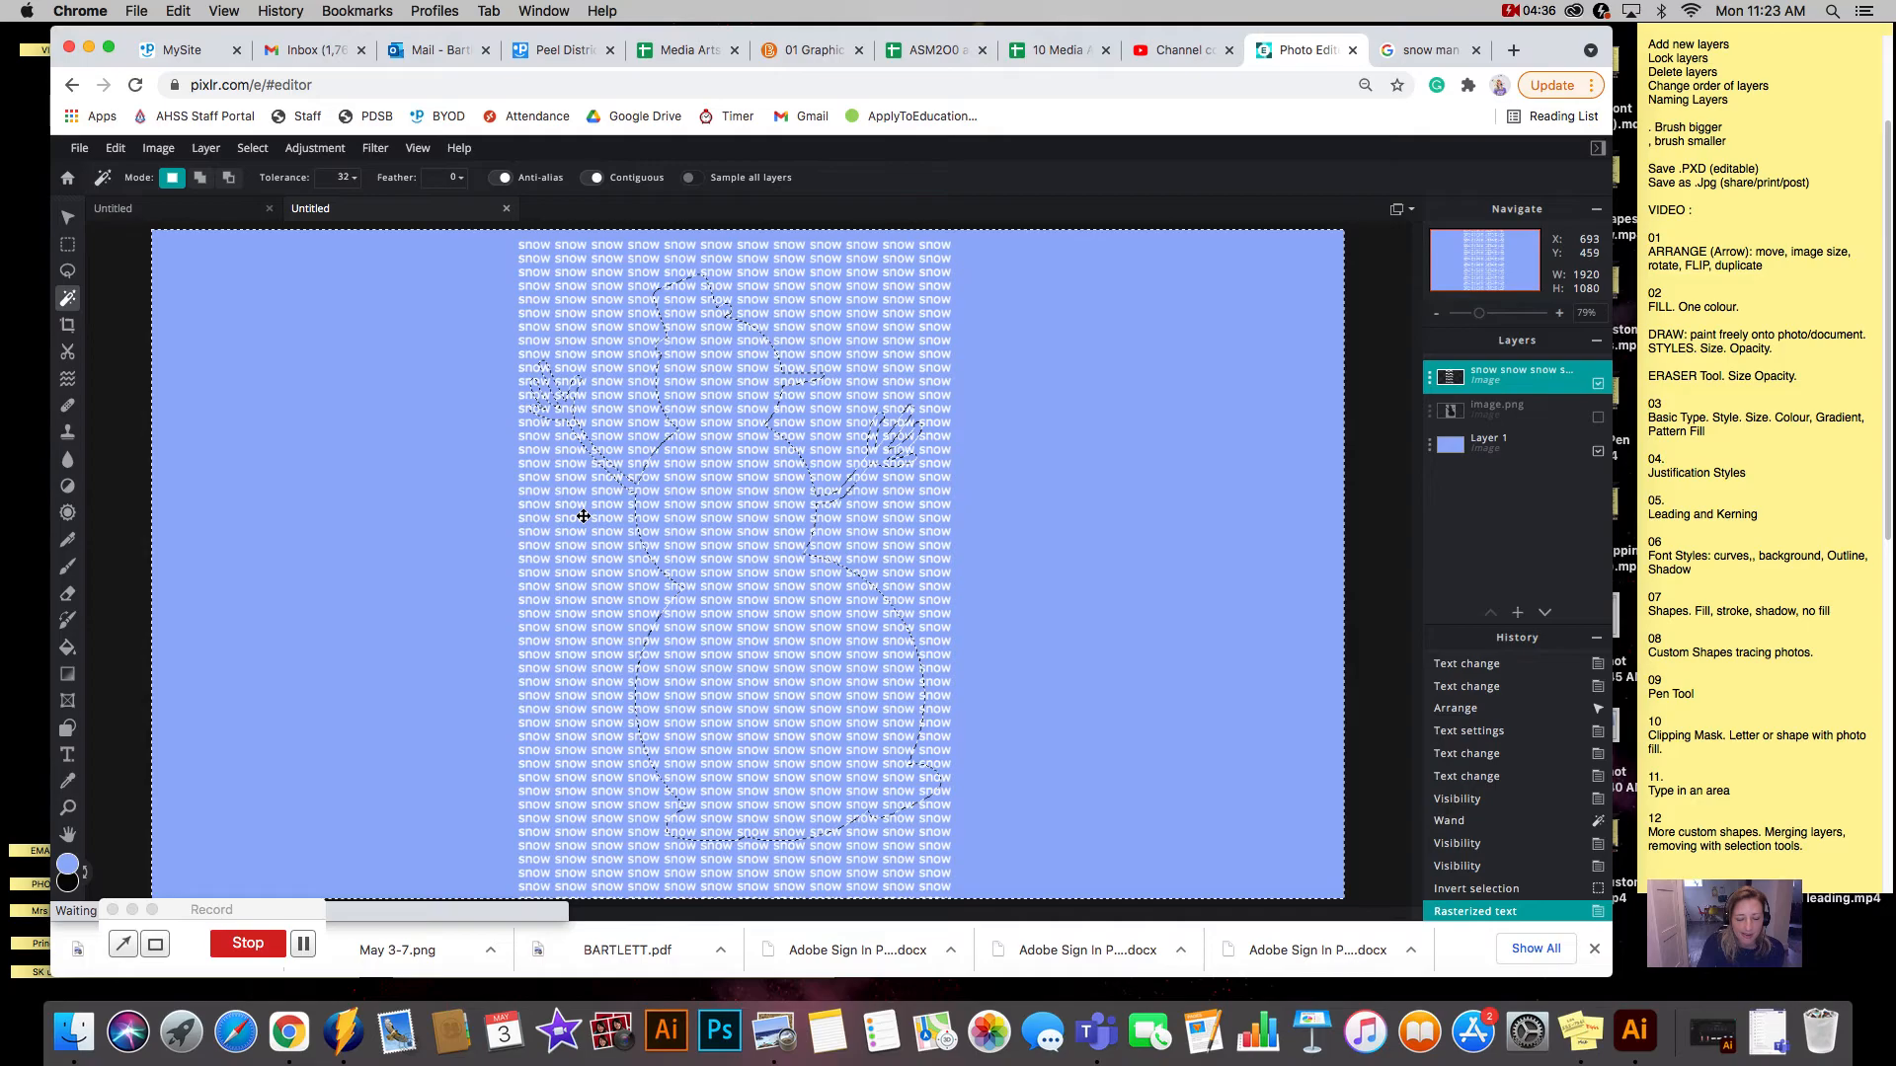
{"action": "key", "text": "Delete"}
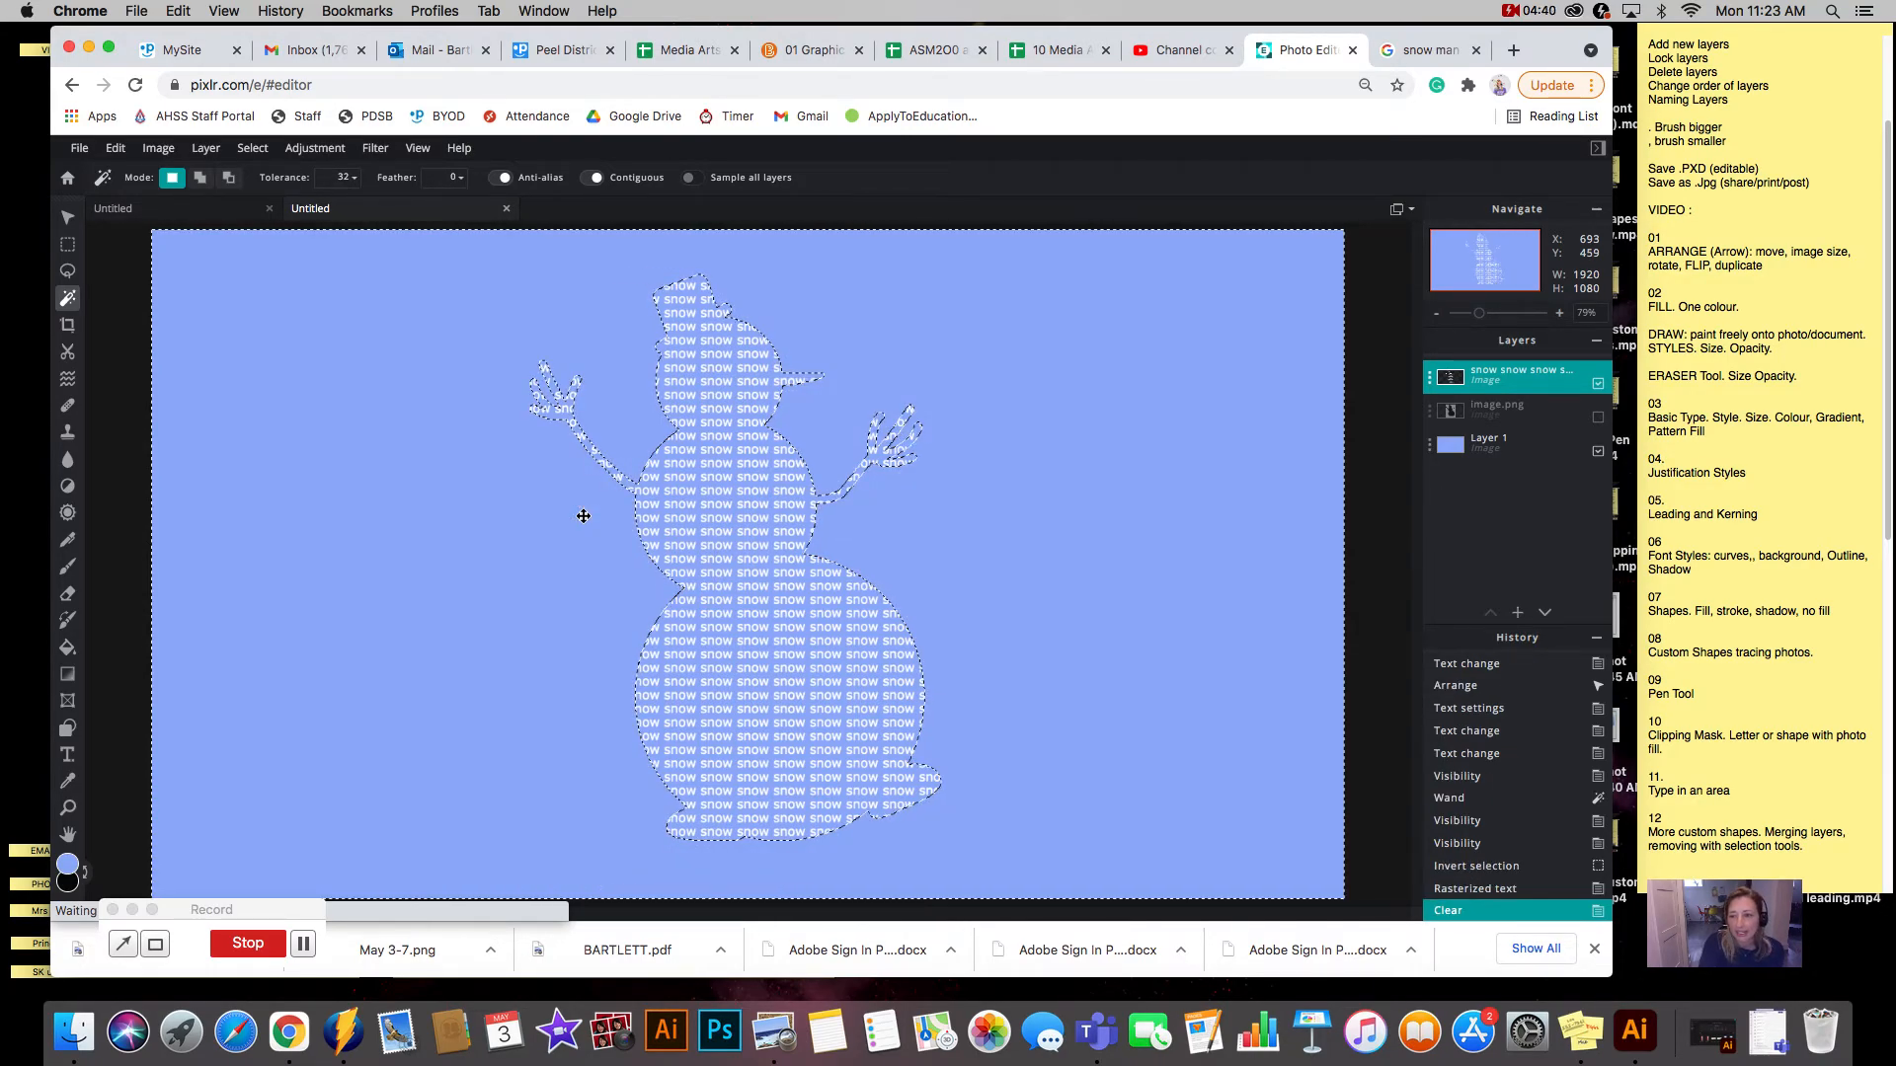
Clear the selection and move the snowman-shaped text to the left part of the canvas, at about X 45, Y 85.
{"action": "key", "text": "super+d"}
{"action": "left_click", "coordinate": [67, 217]}
{"action": "left_click_drag", "start_coordinate": [807, 593], "coordinate": [467, 658]}
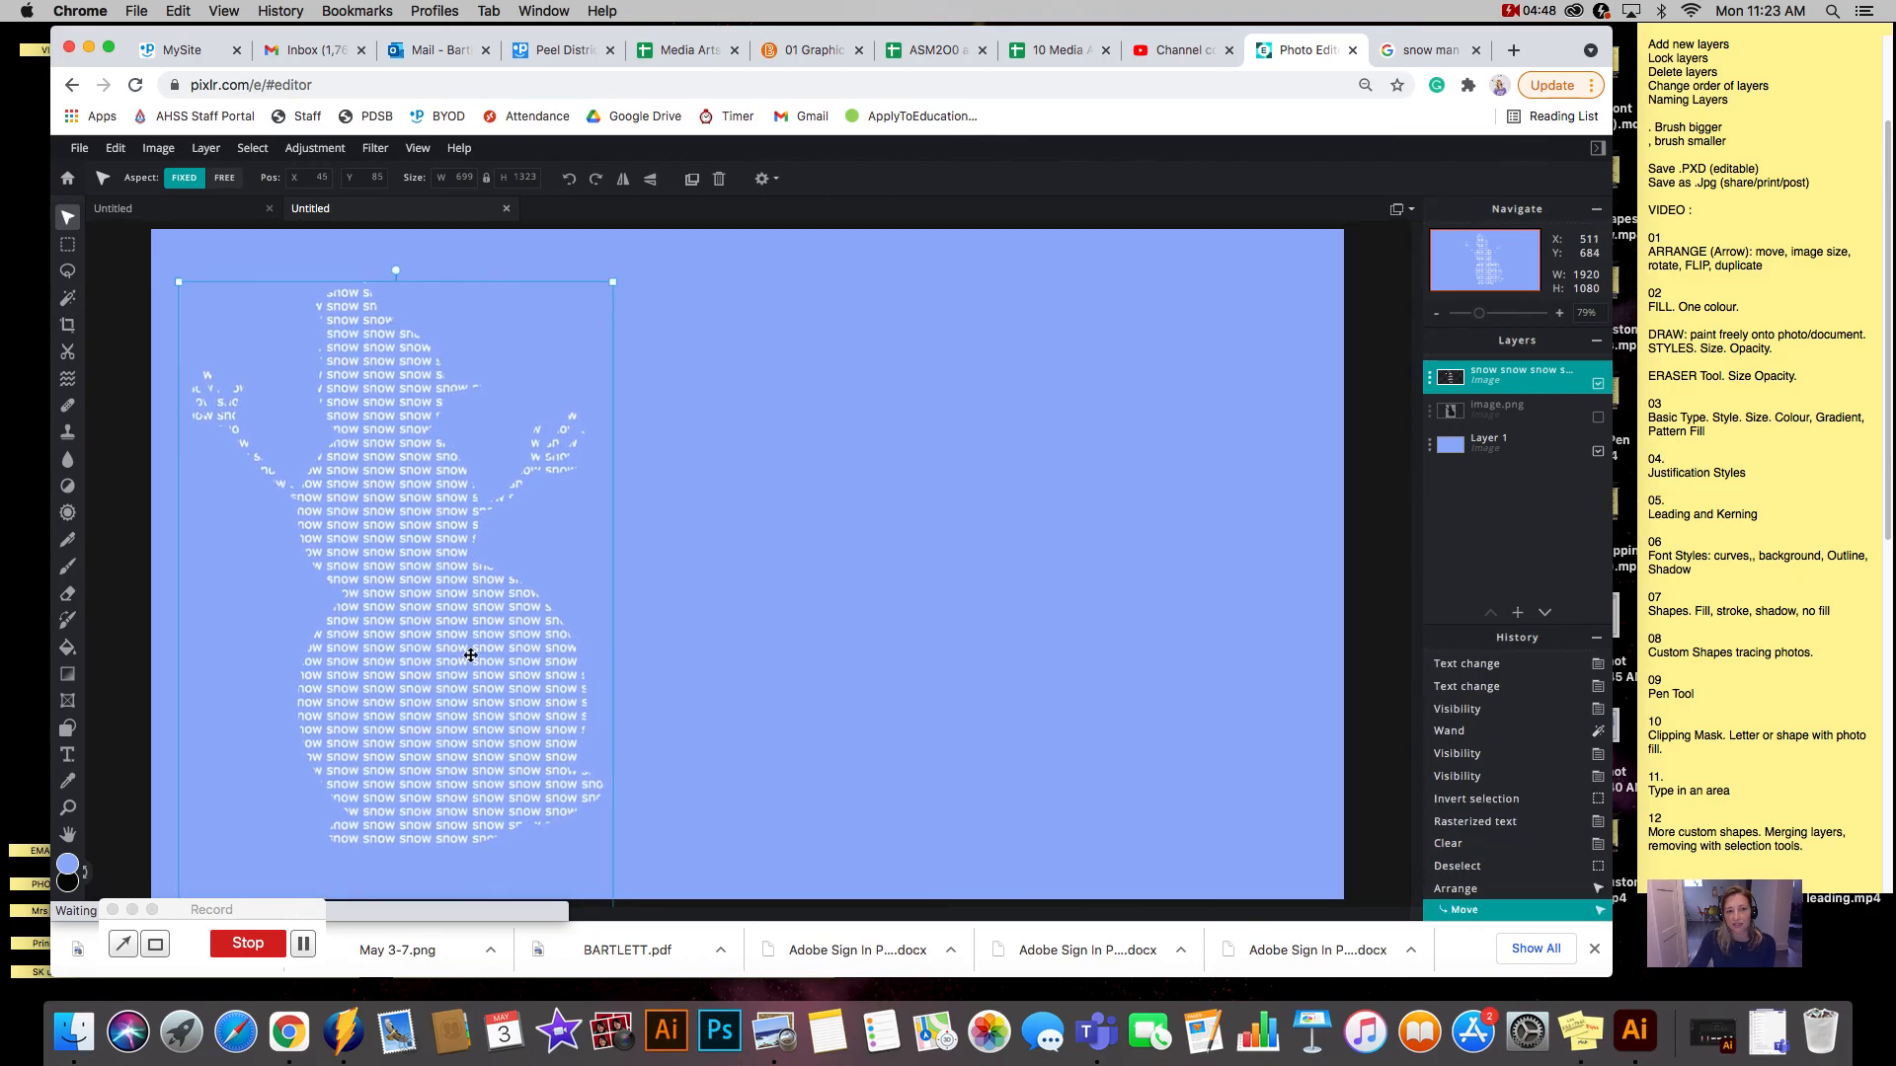